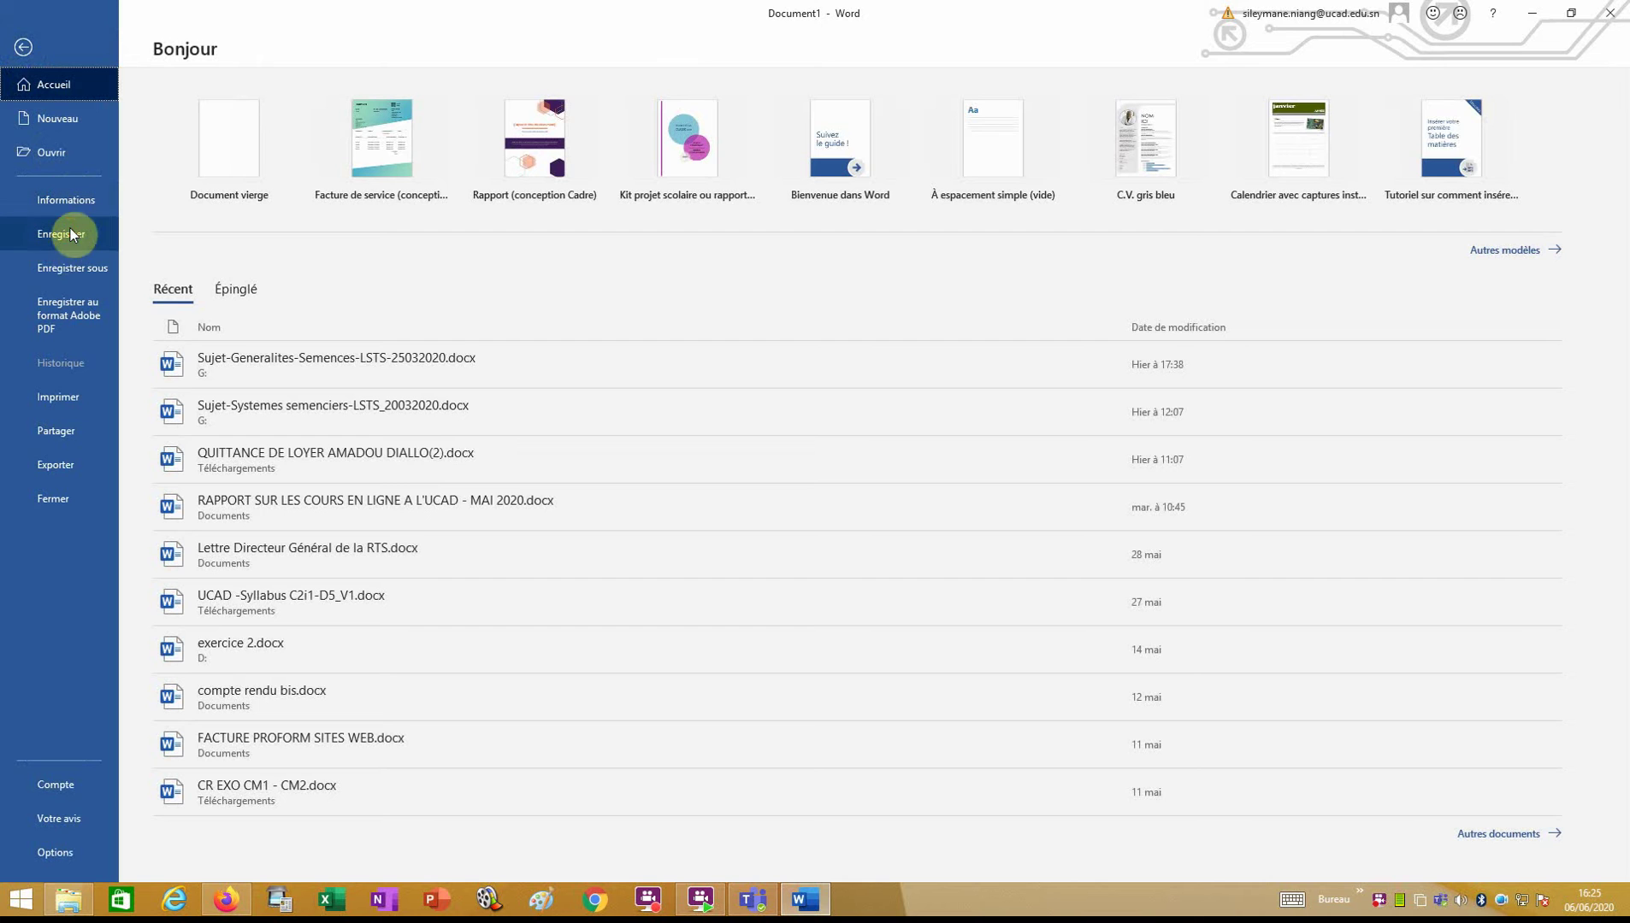
Save the new document in the Documents folder as "Mise en forme de caractères et de paragraphes"
click(71, 270)
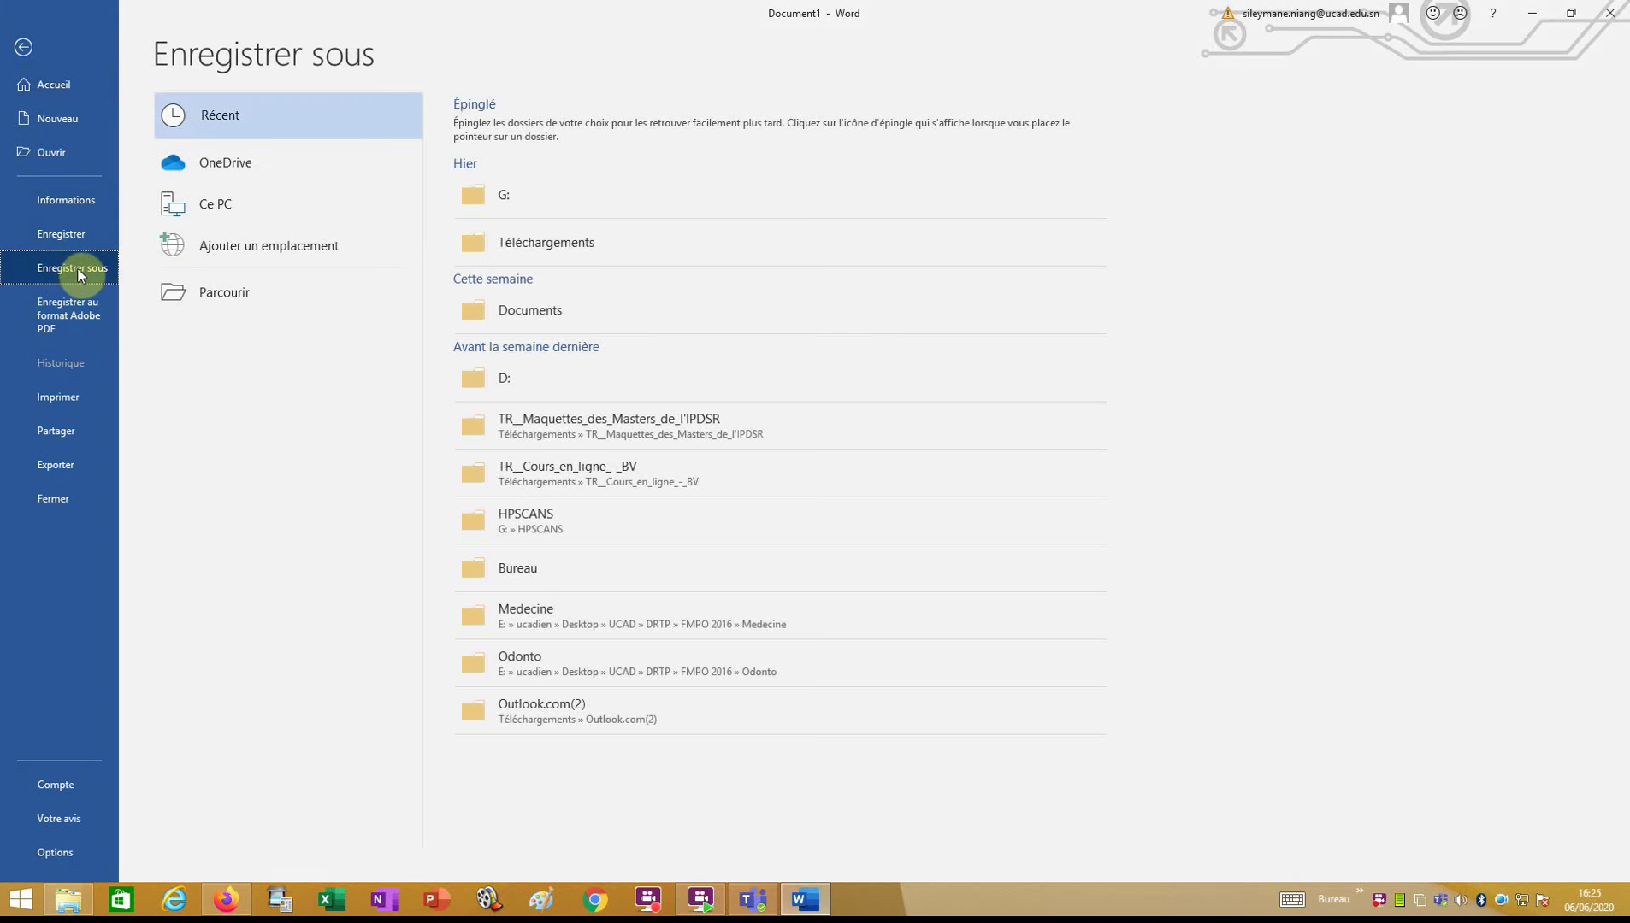
click(518, 310)
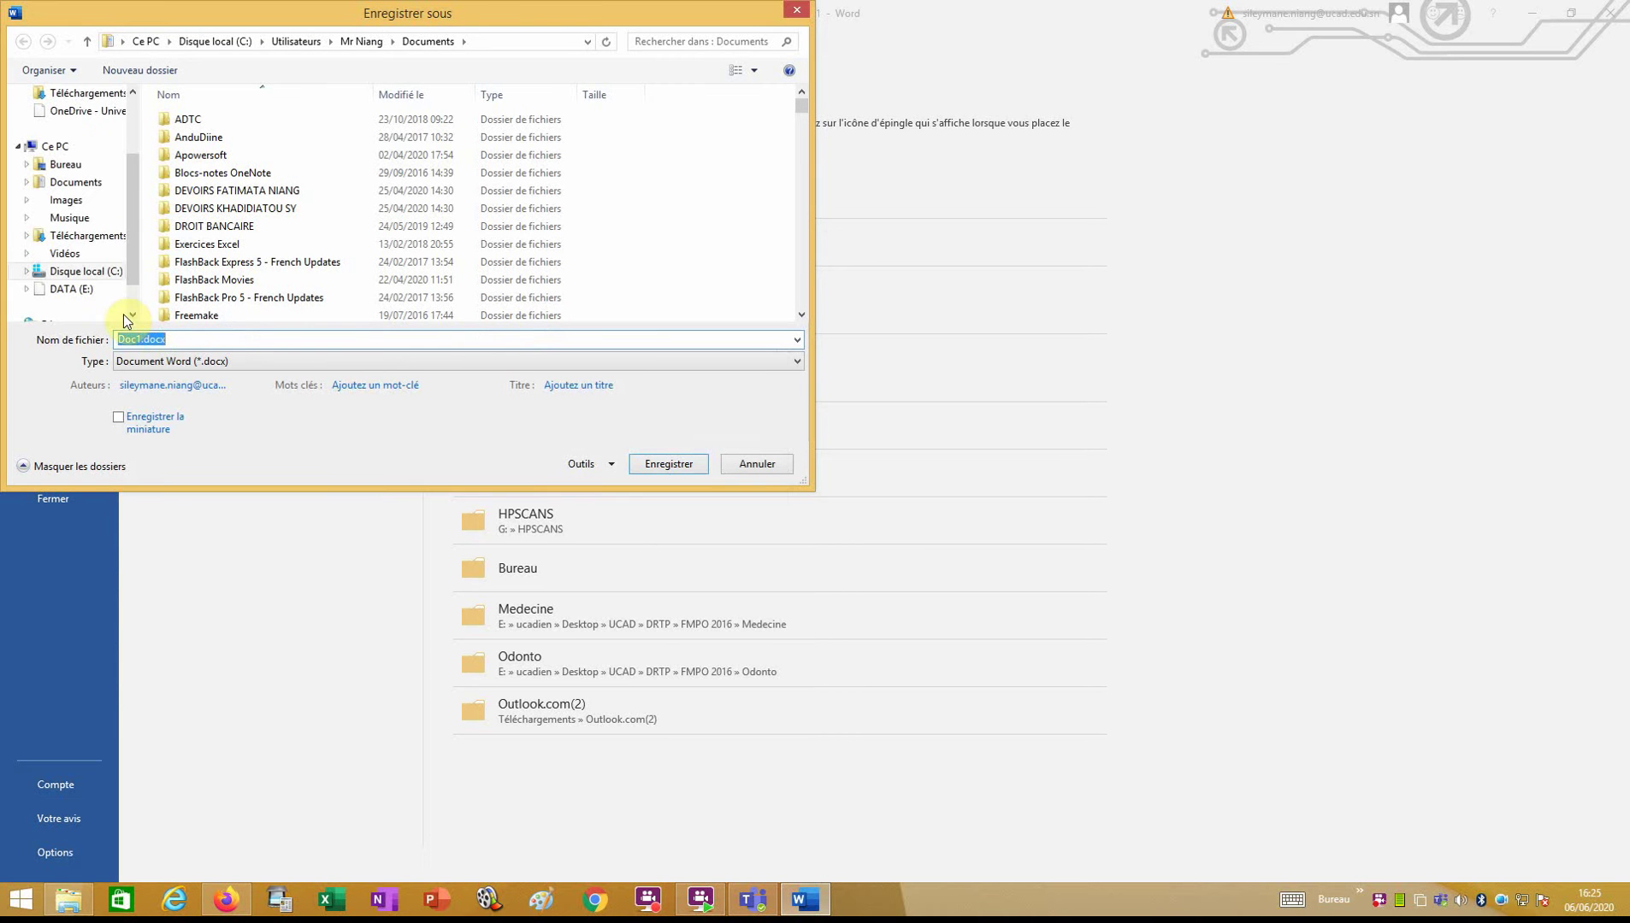
text(Mise de)
key(BackSpace)
text(en forme de caractères et de )
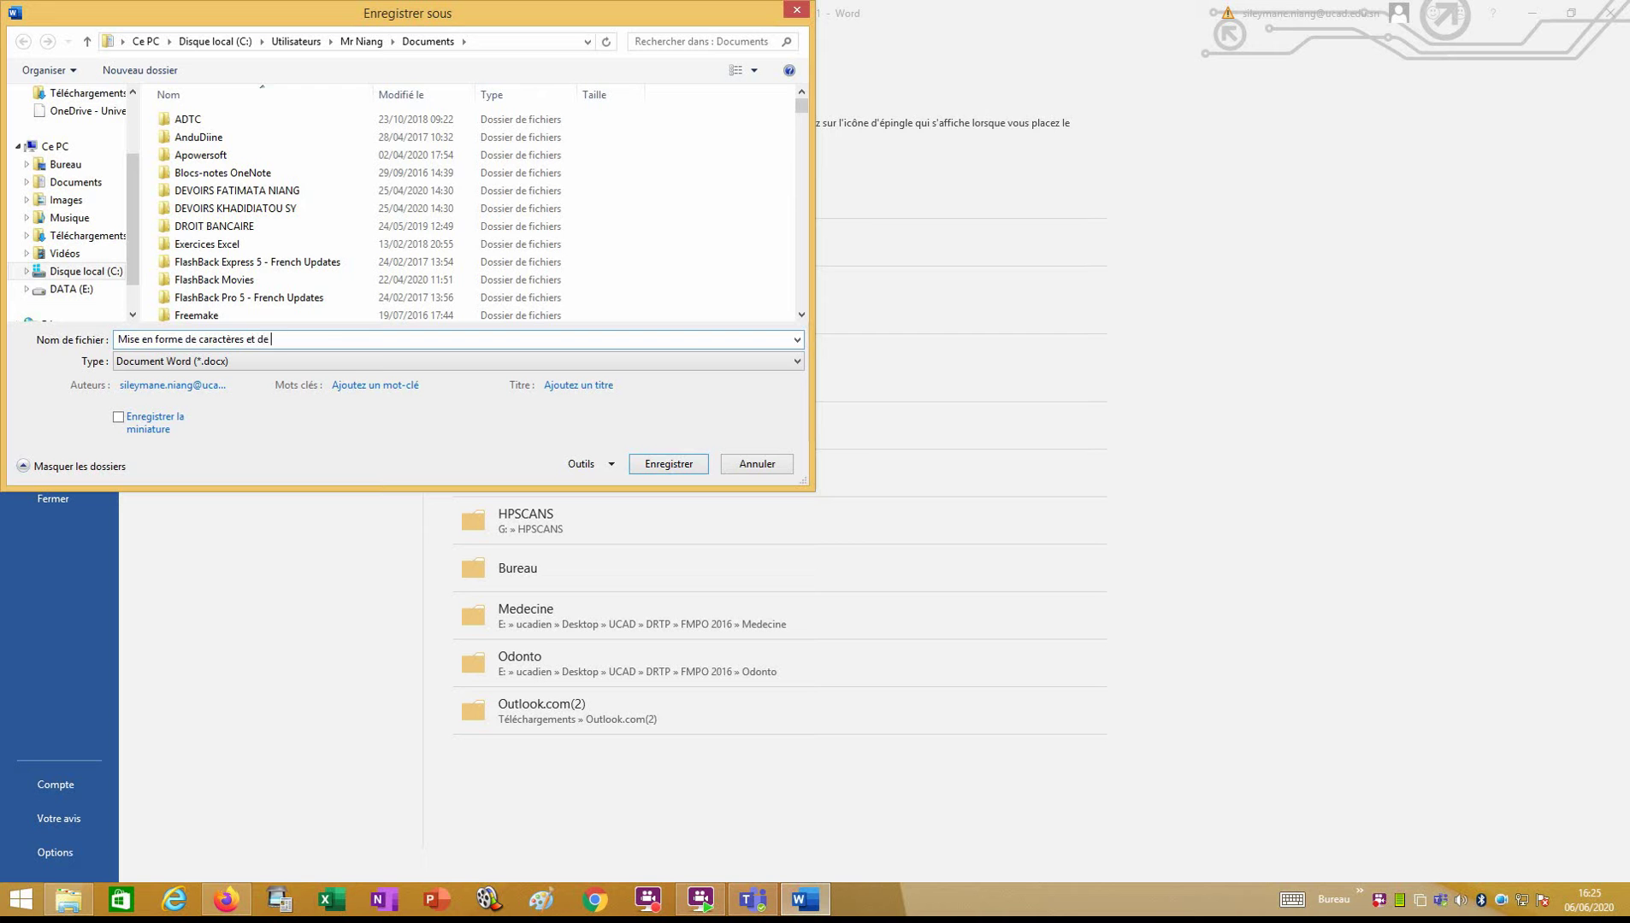
text(paragraphes)
click(670, 465)
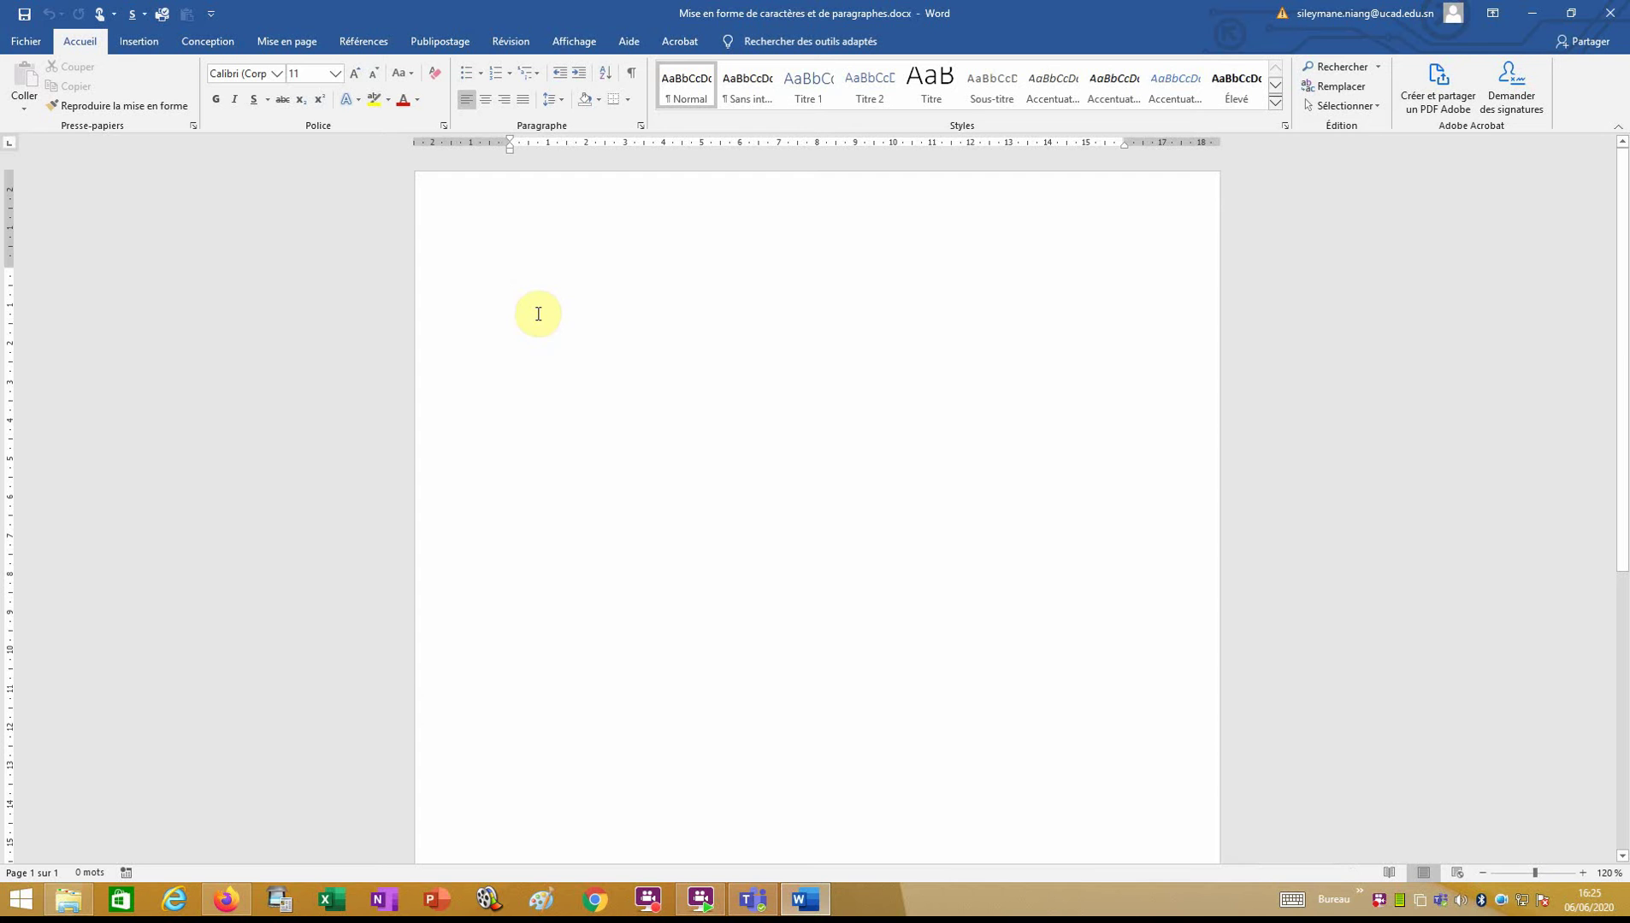
Fill the blank document with sample text generated by =rand(100)
text(=)
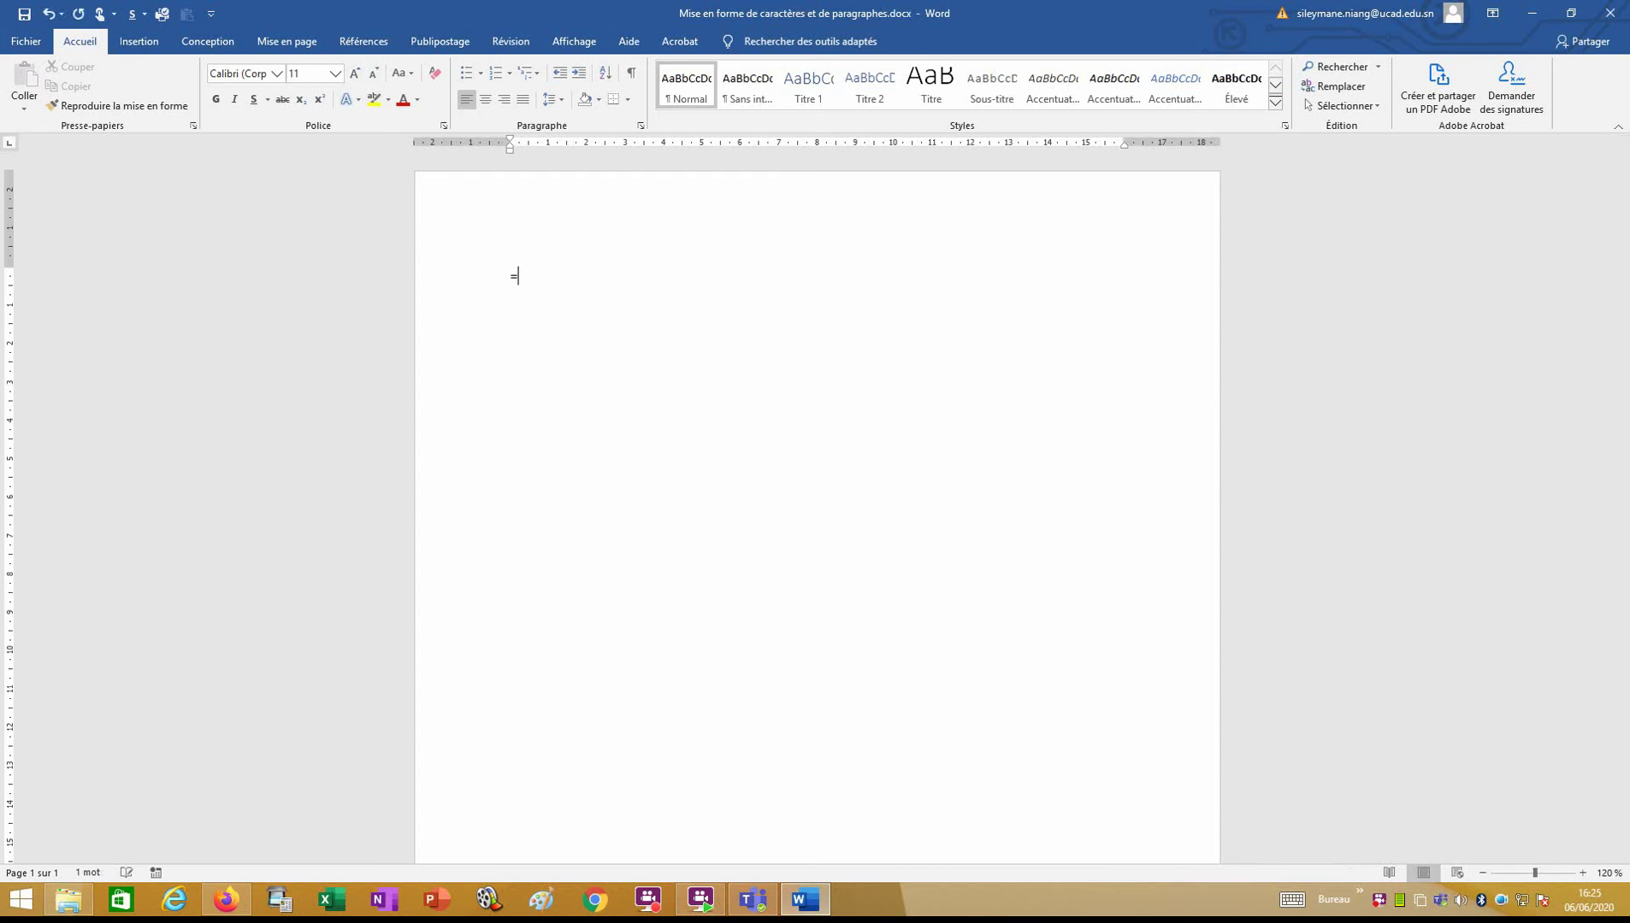
text(rand(100)
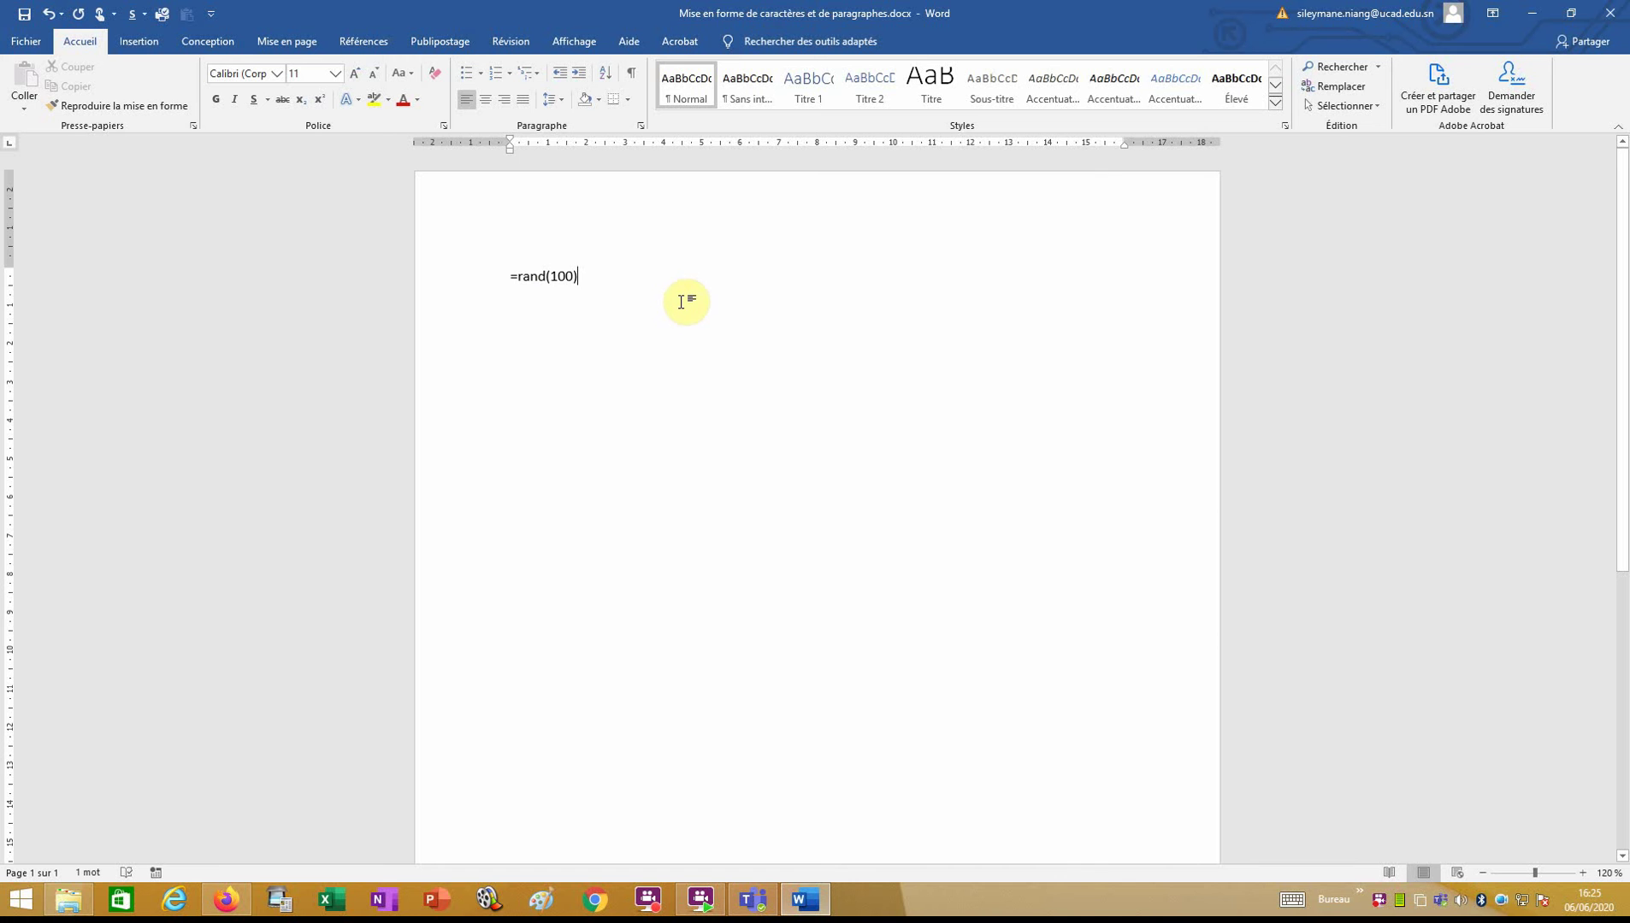
key(Return)
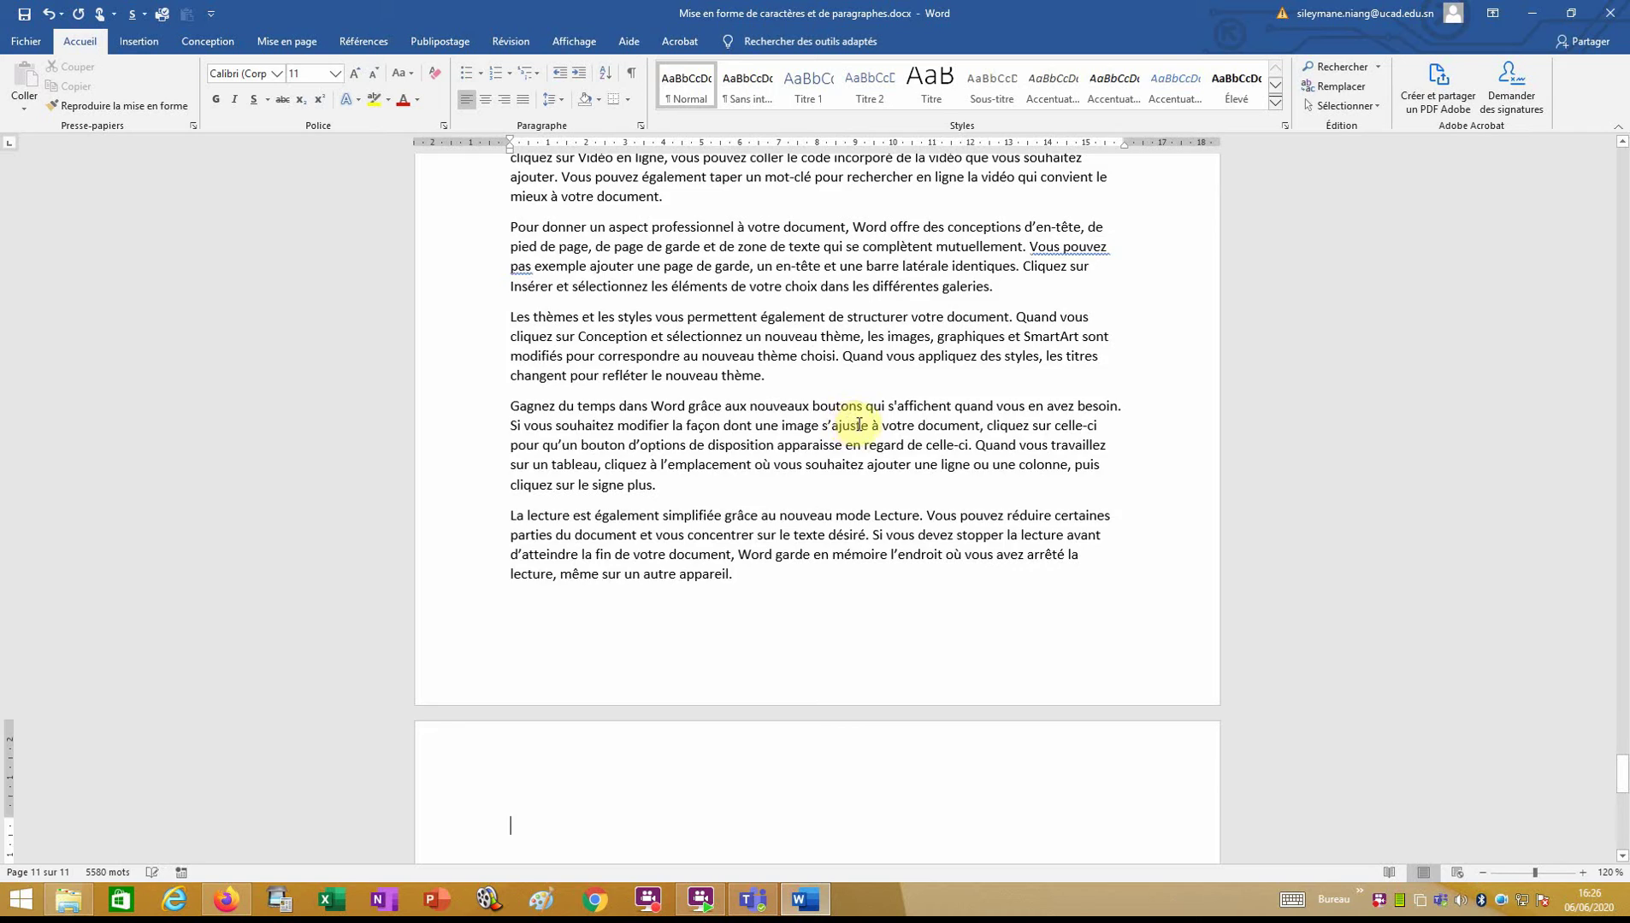
Look through the generated paragraphs from the end of the document back to the first page
scroll(841, 389, up, 20)
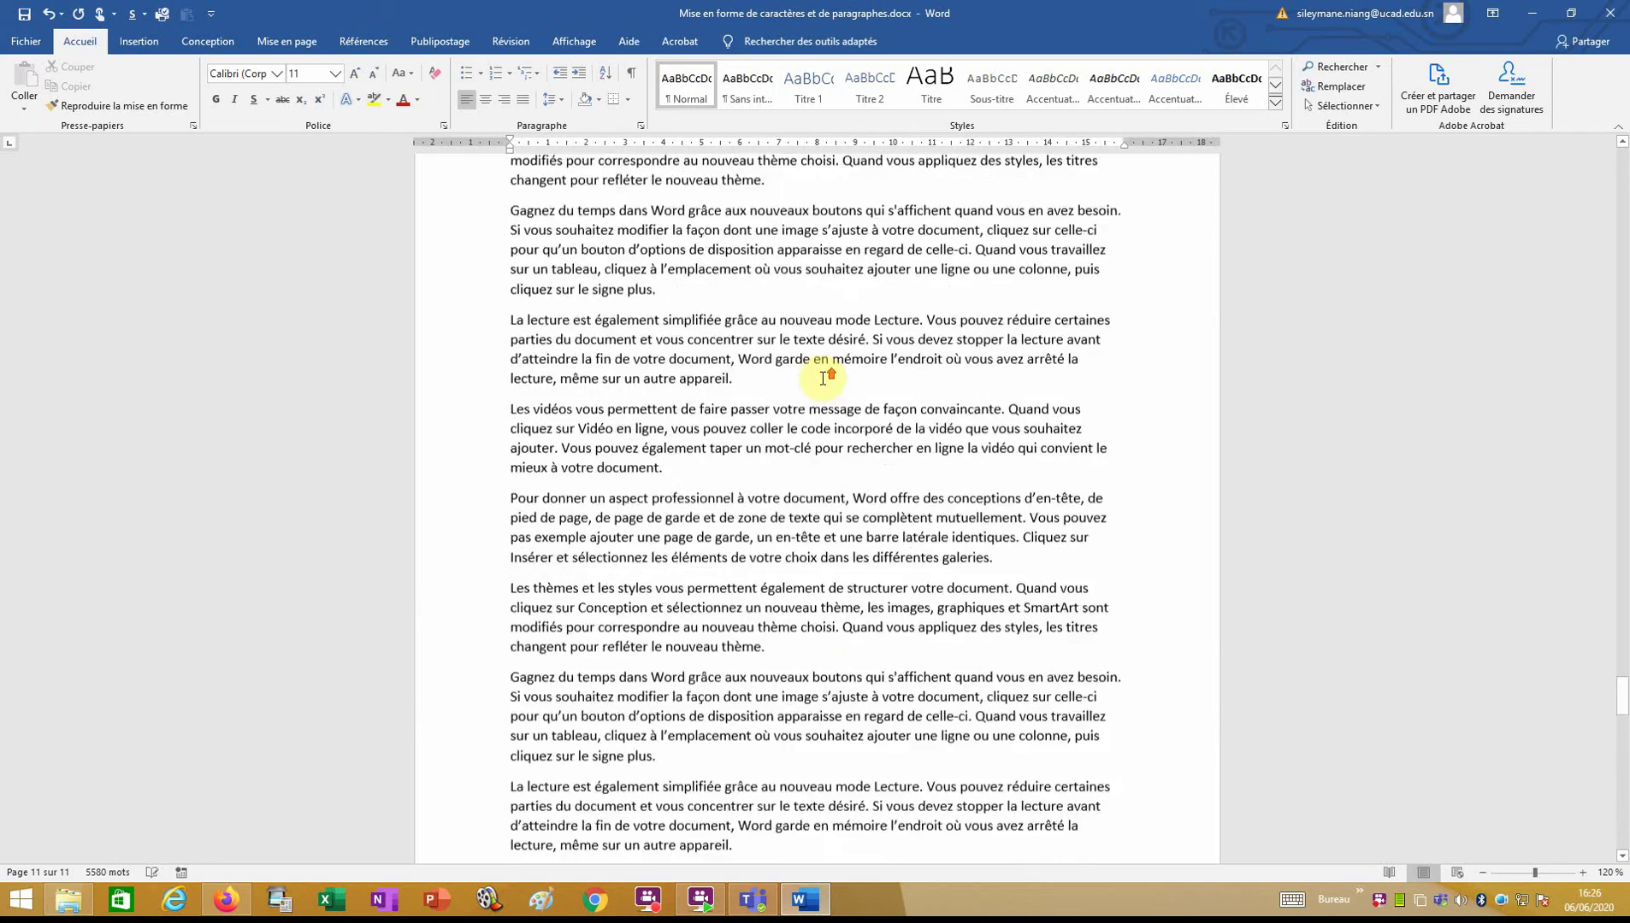
scroll(823, 379, up, 15)
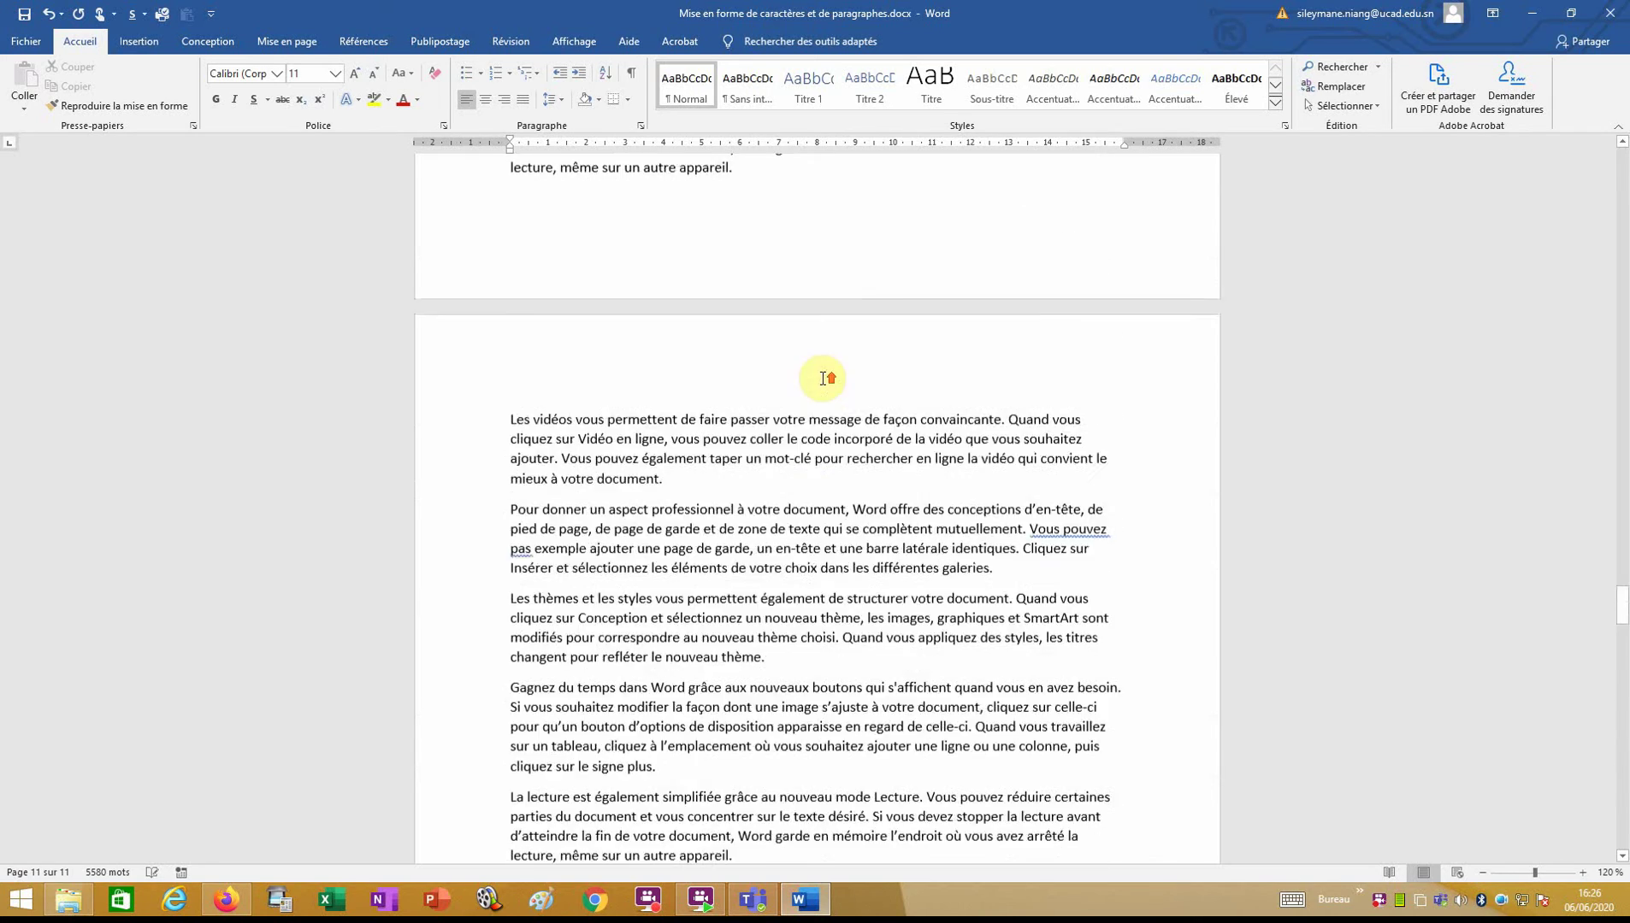
scroll(823, 379, up, 15)
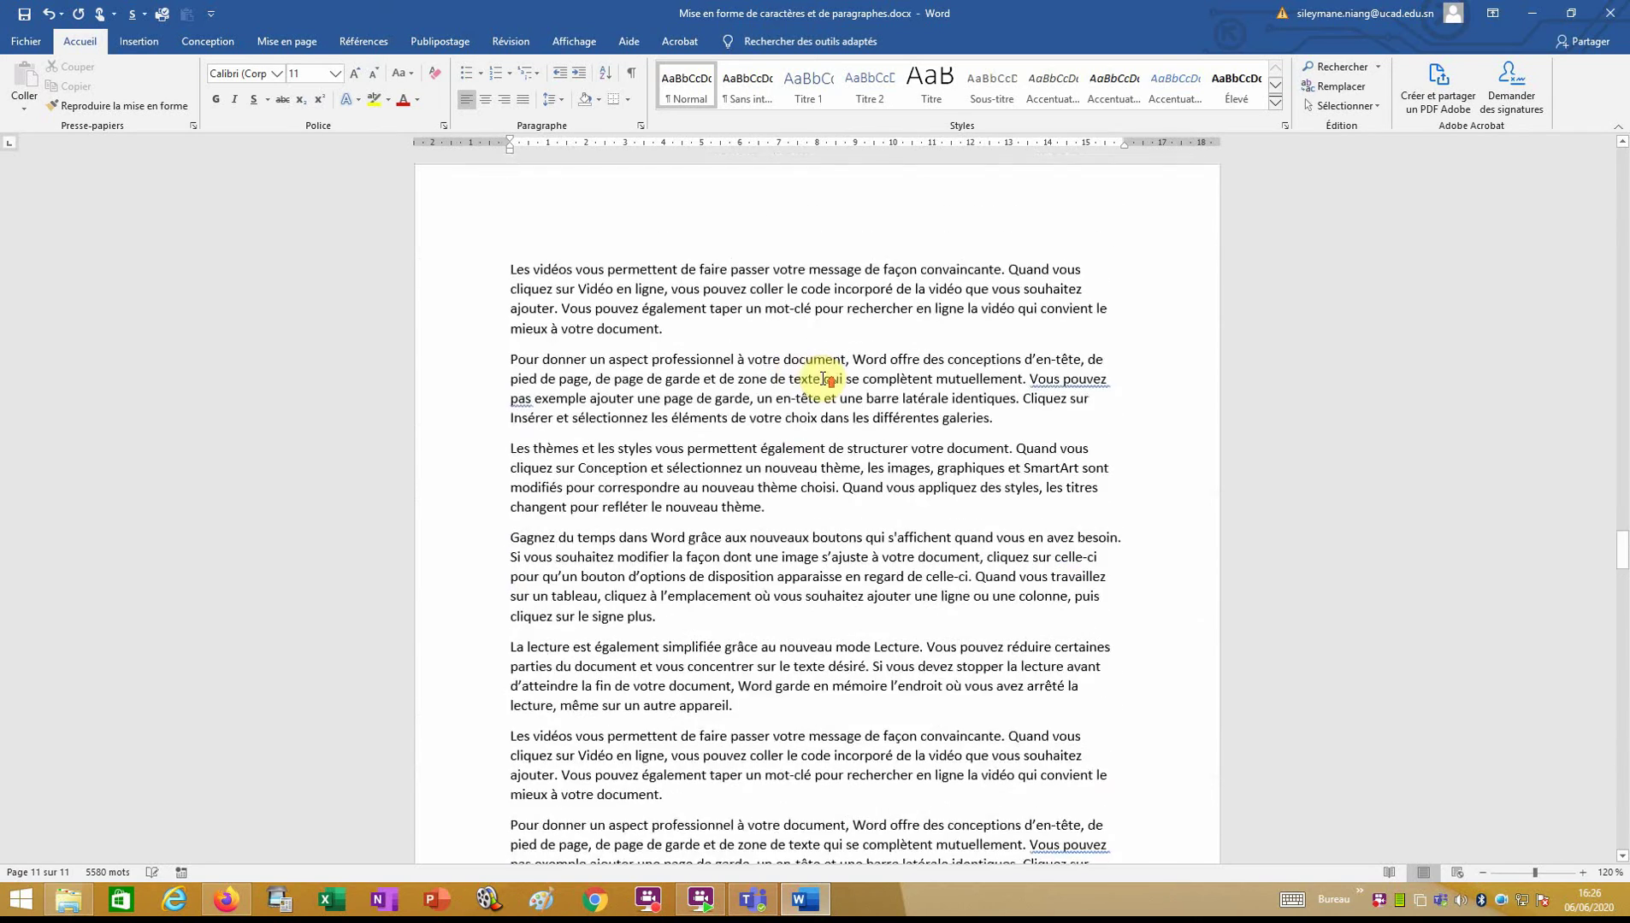
scroll(822, 379, up, 15)
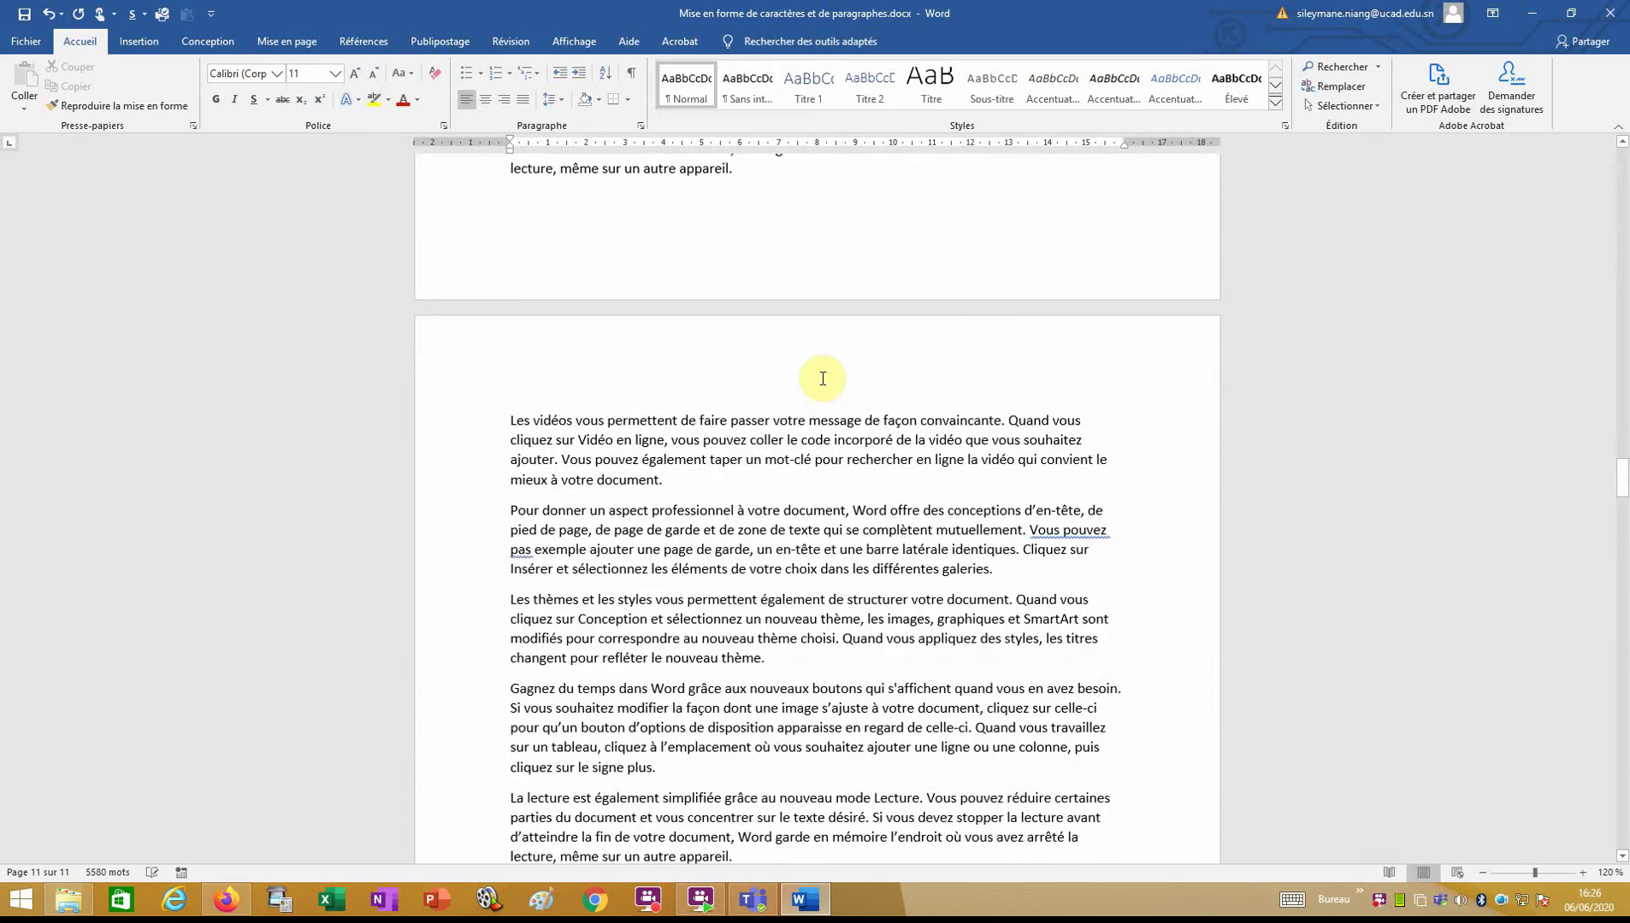
scroll(823, 378, up, 15)
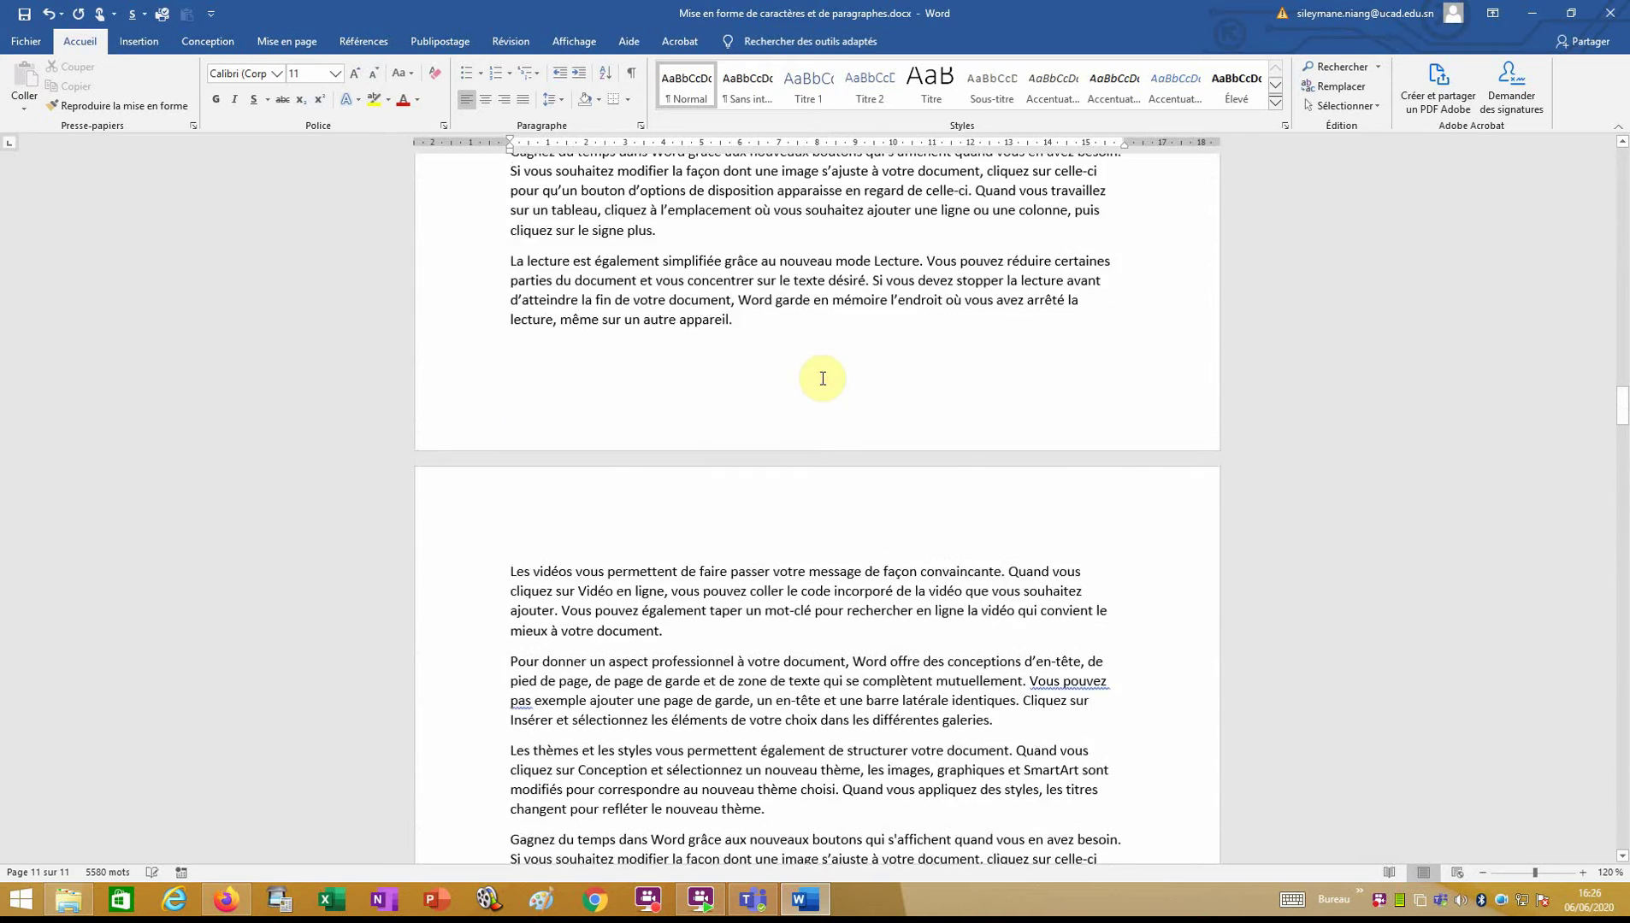
scroll(822, 379, up, 15)
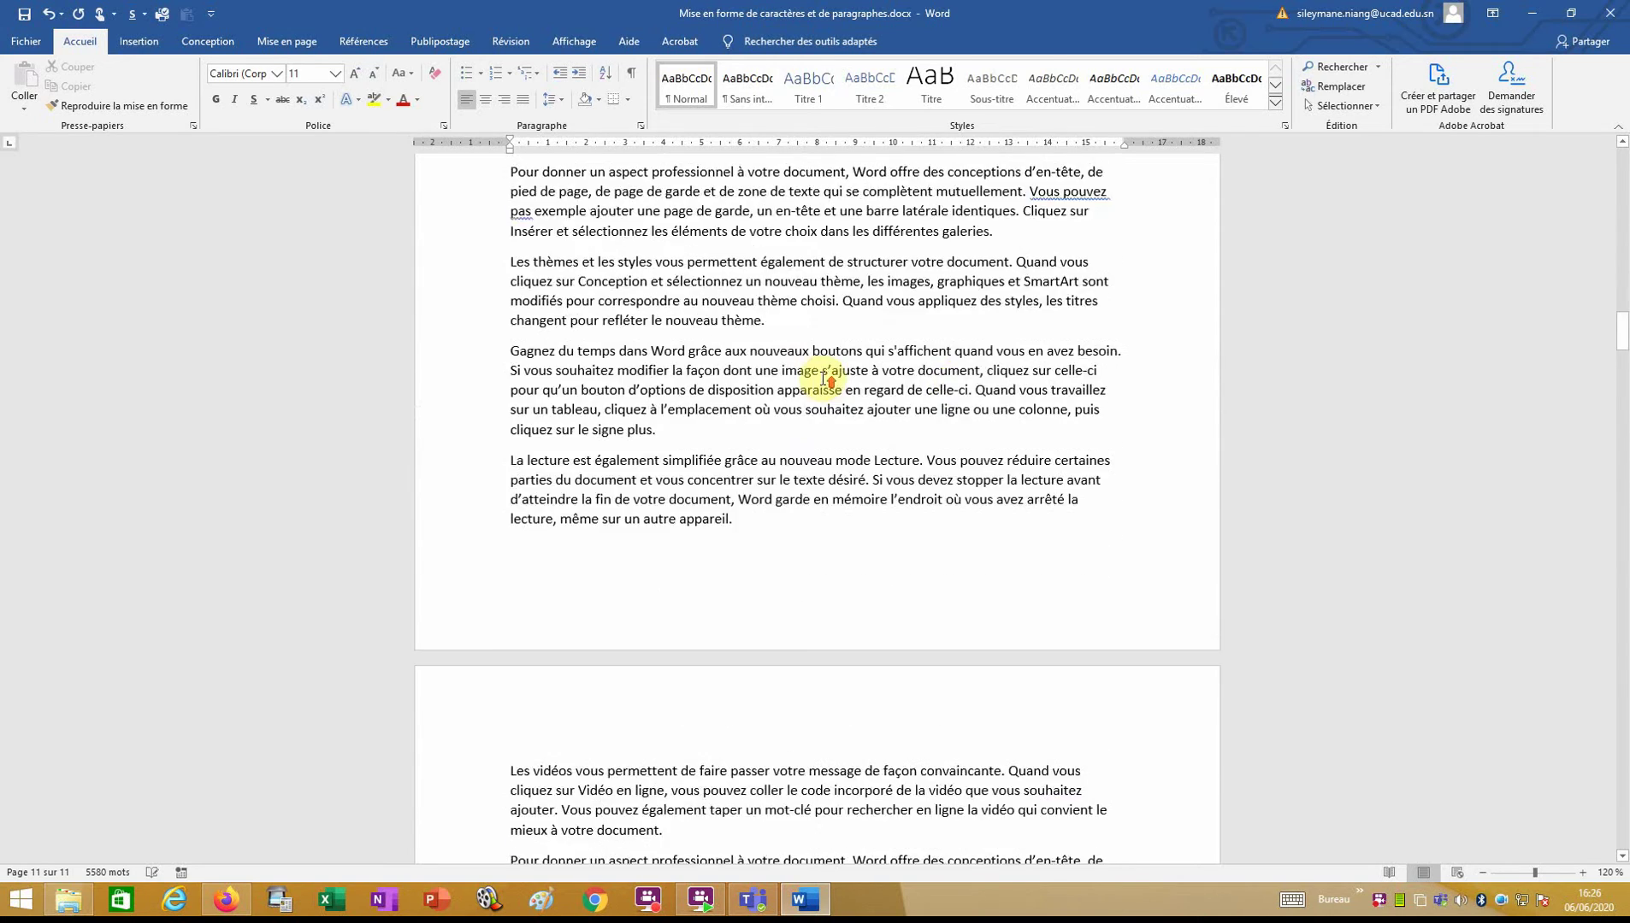
scroll(823, 379, up, 15)
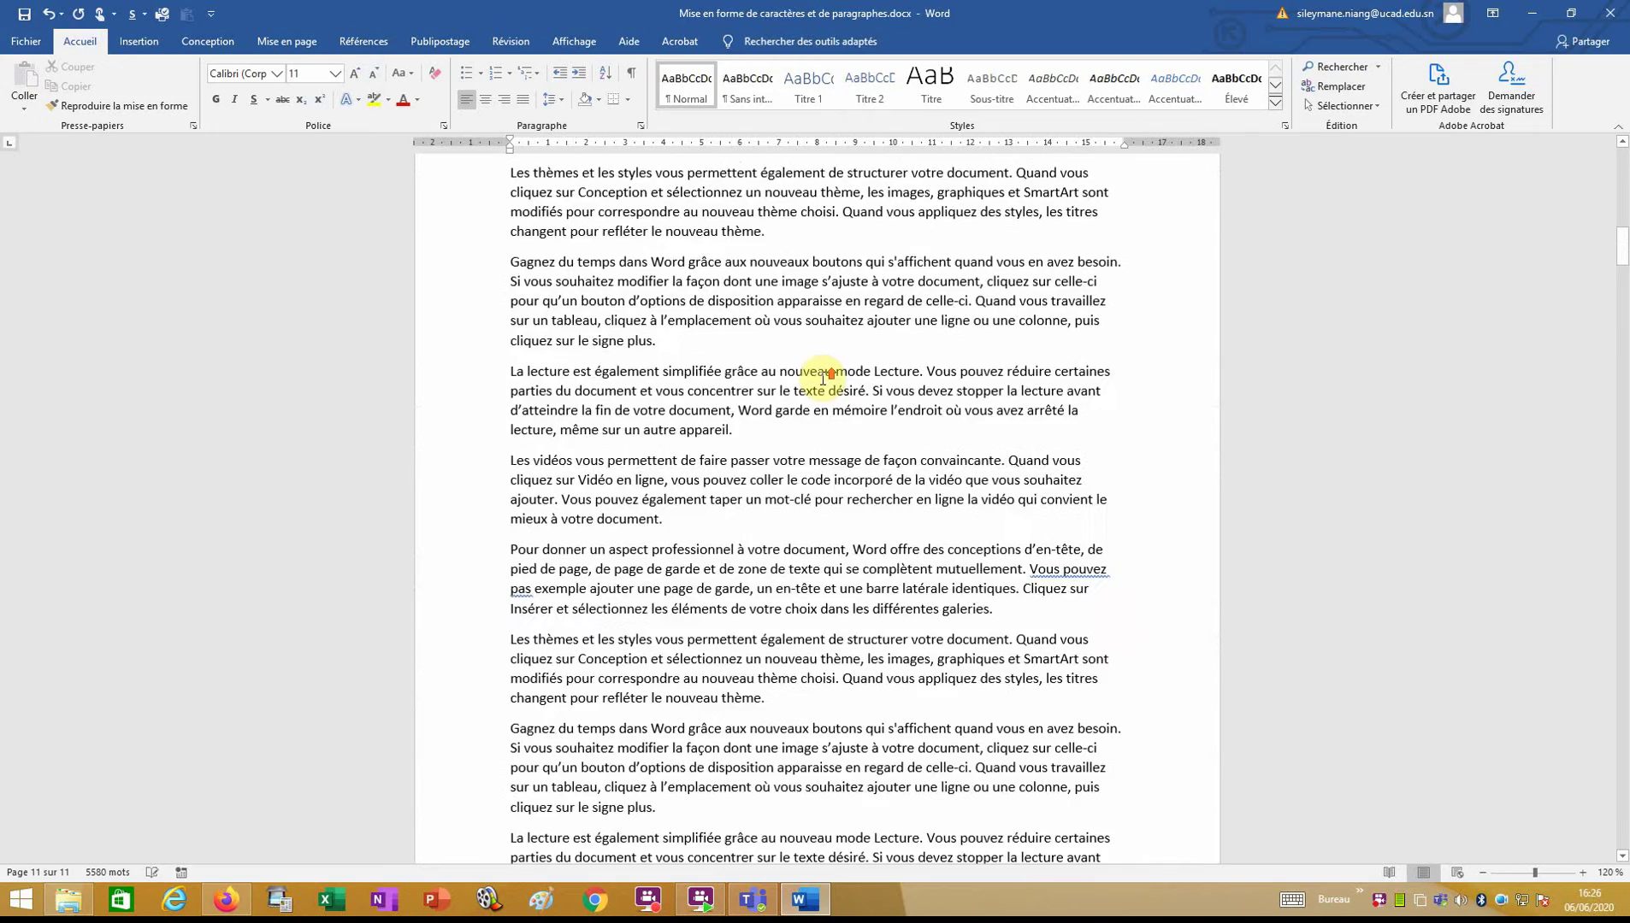
scroll(823, 378, up, 8)
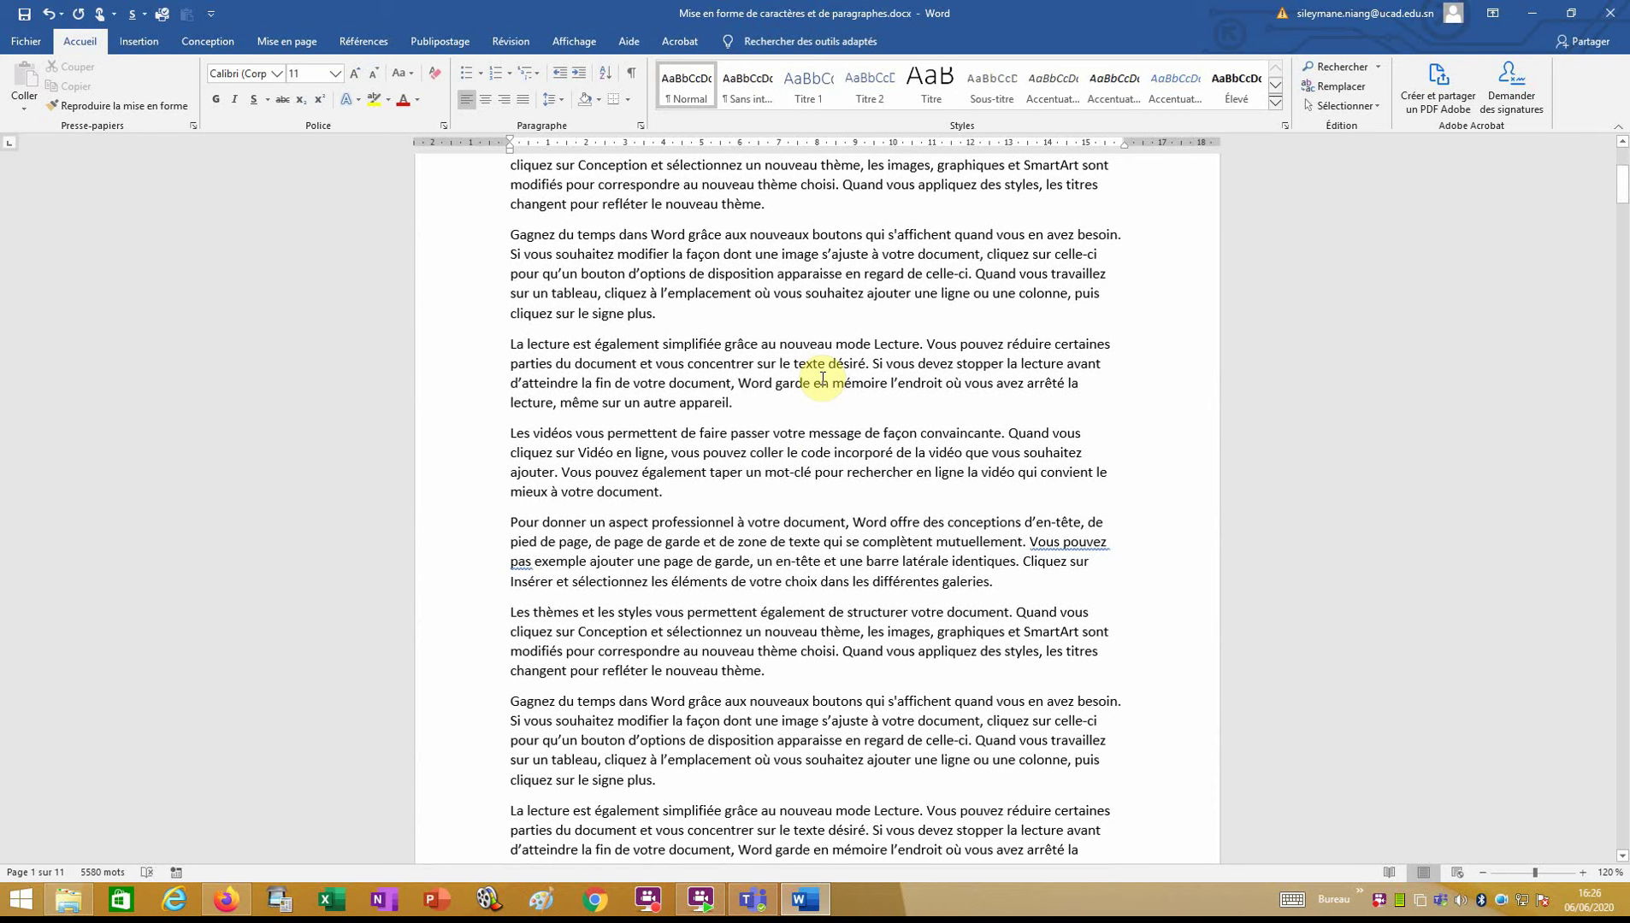
Try selecting the whole document twice, clearing the selection each time
key(ctrl+a)
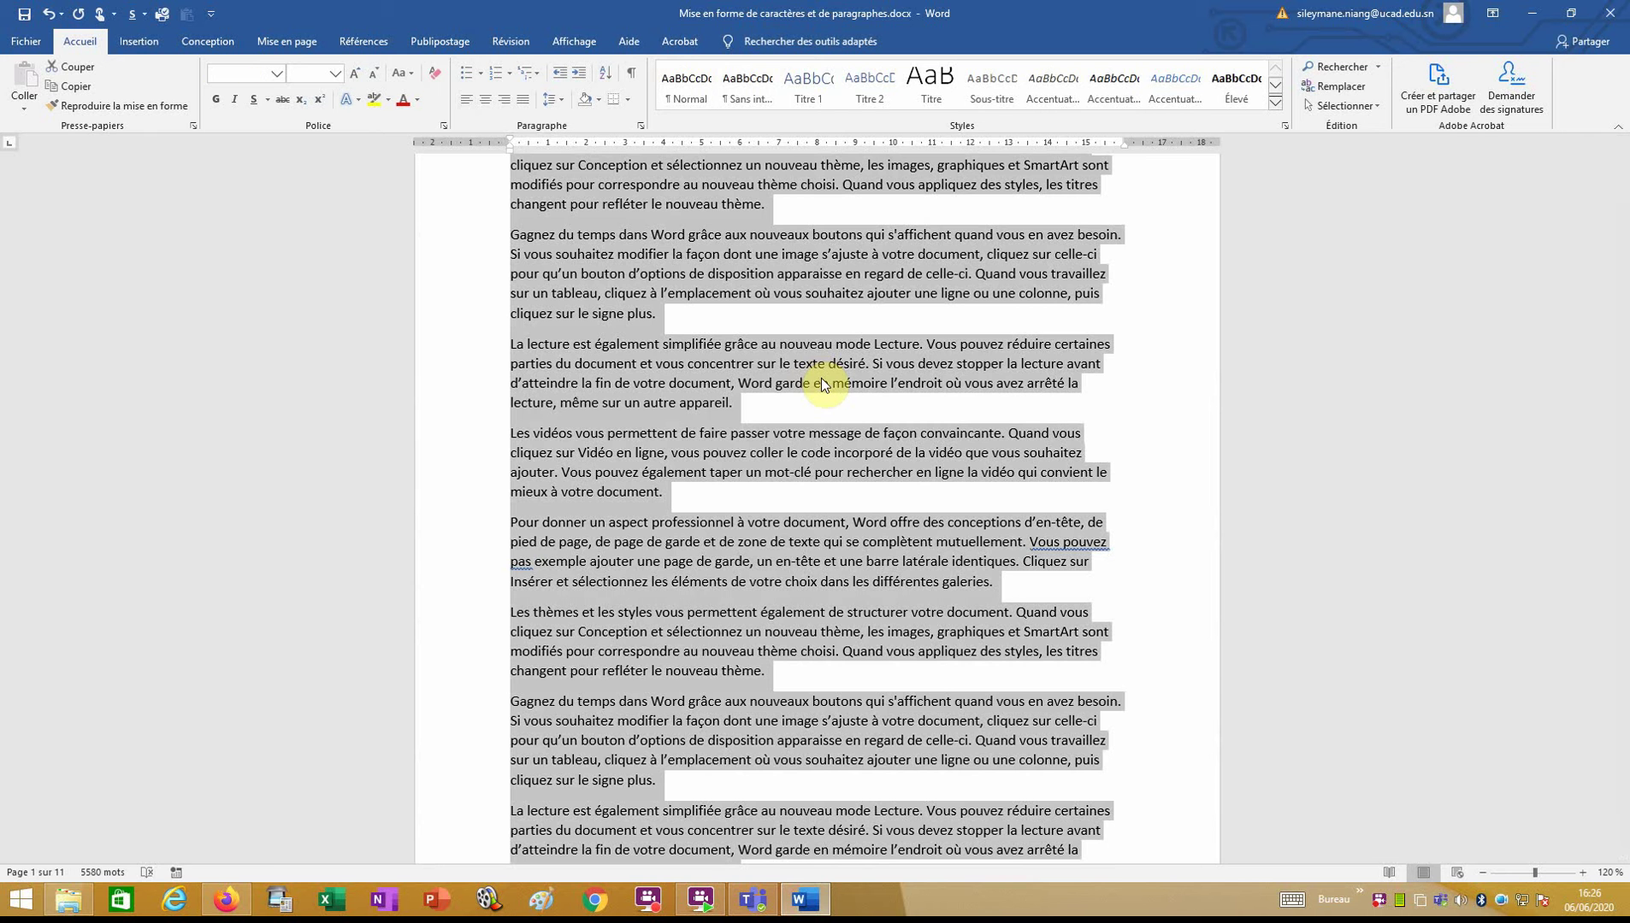
click(823, 383)
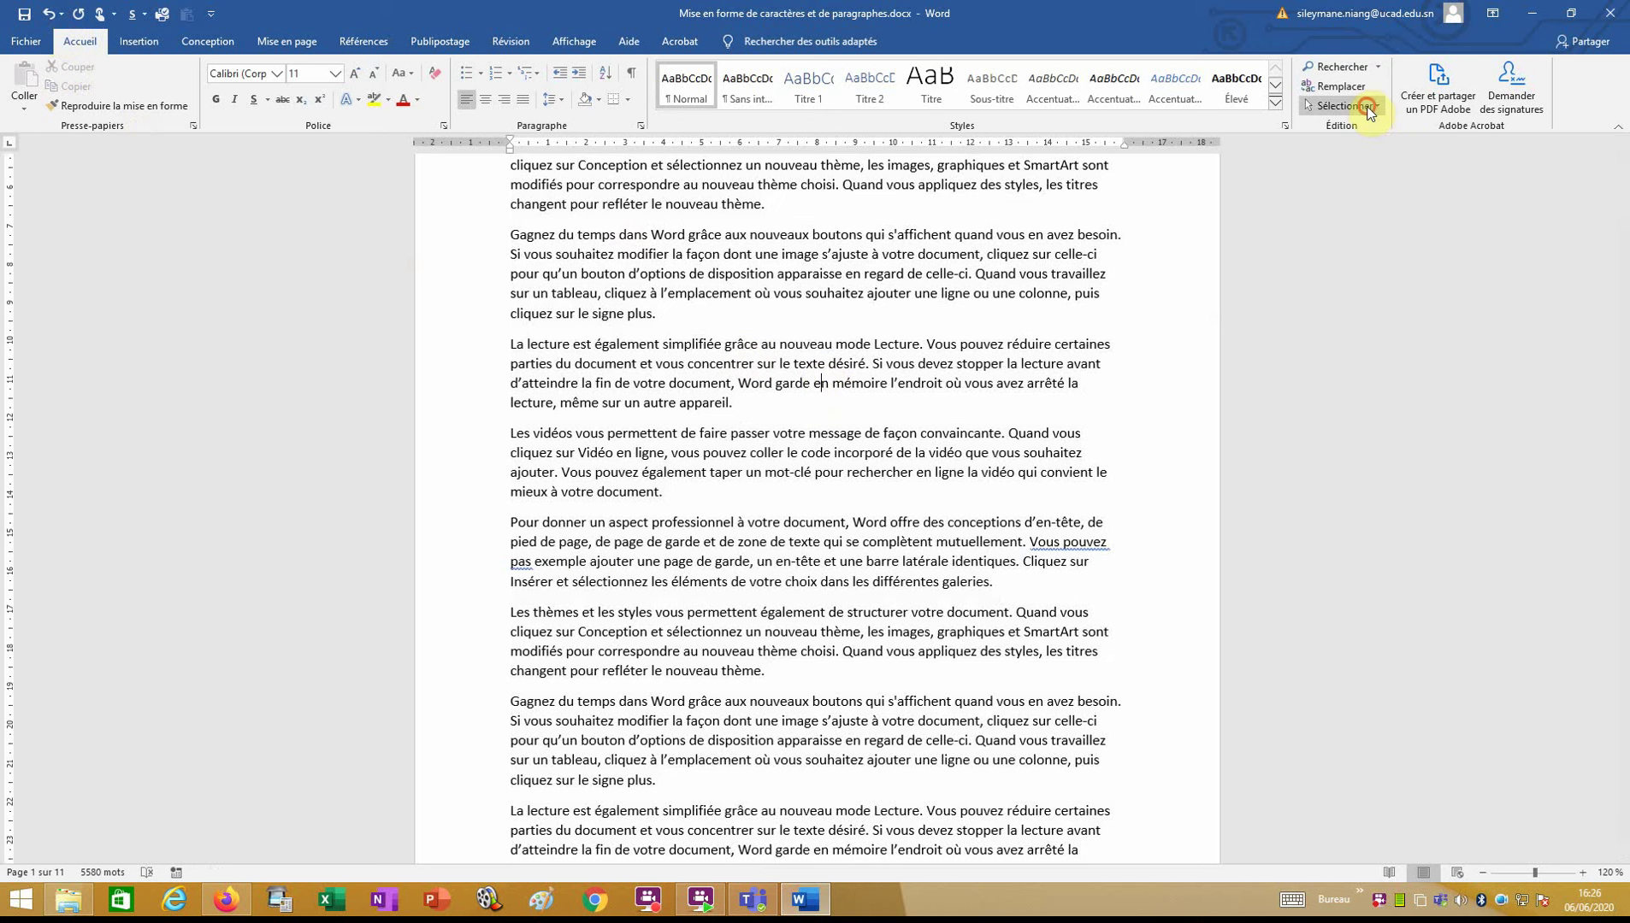
click(1341, 105)
click(1312, 130)
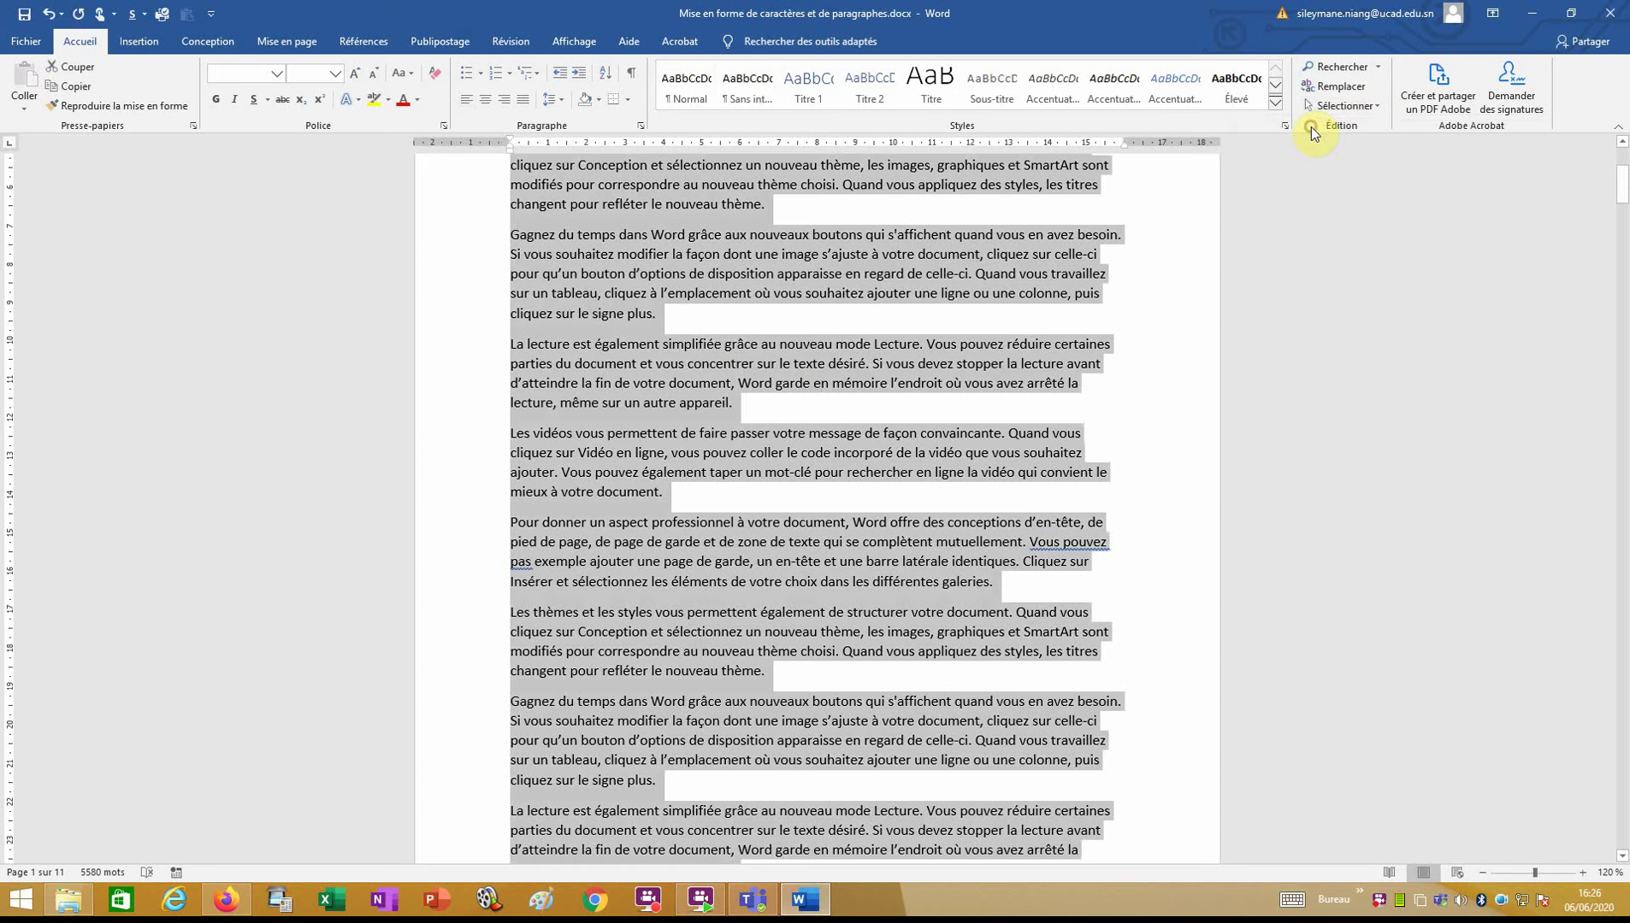
click(1182, 400)
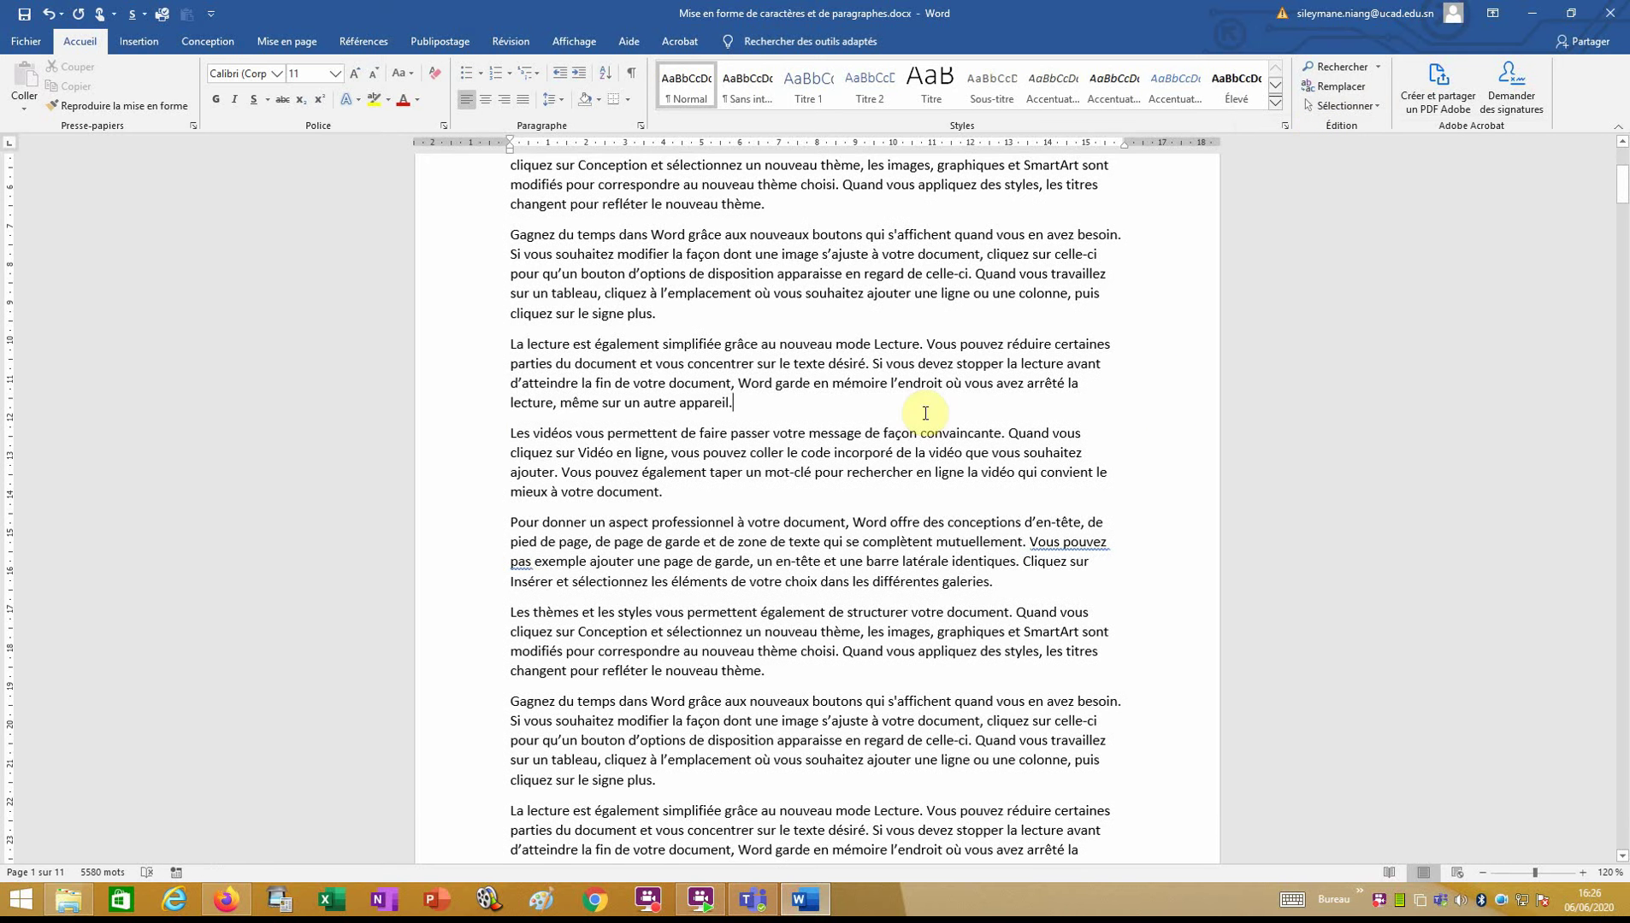
Try selecting a line and the whole text from the page margin, then clear the selection
click(437, 383)
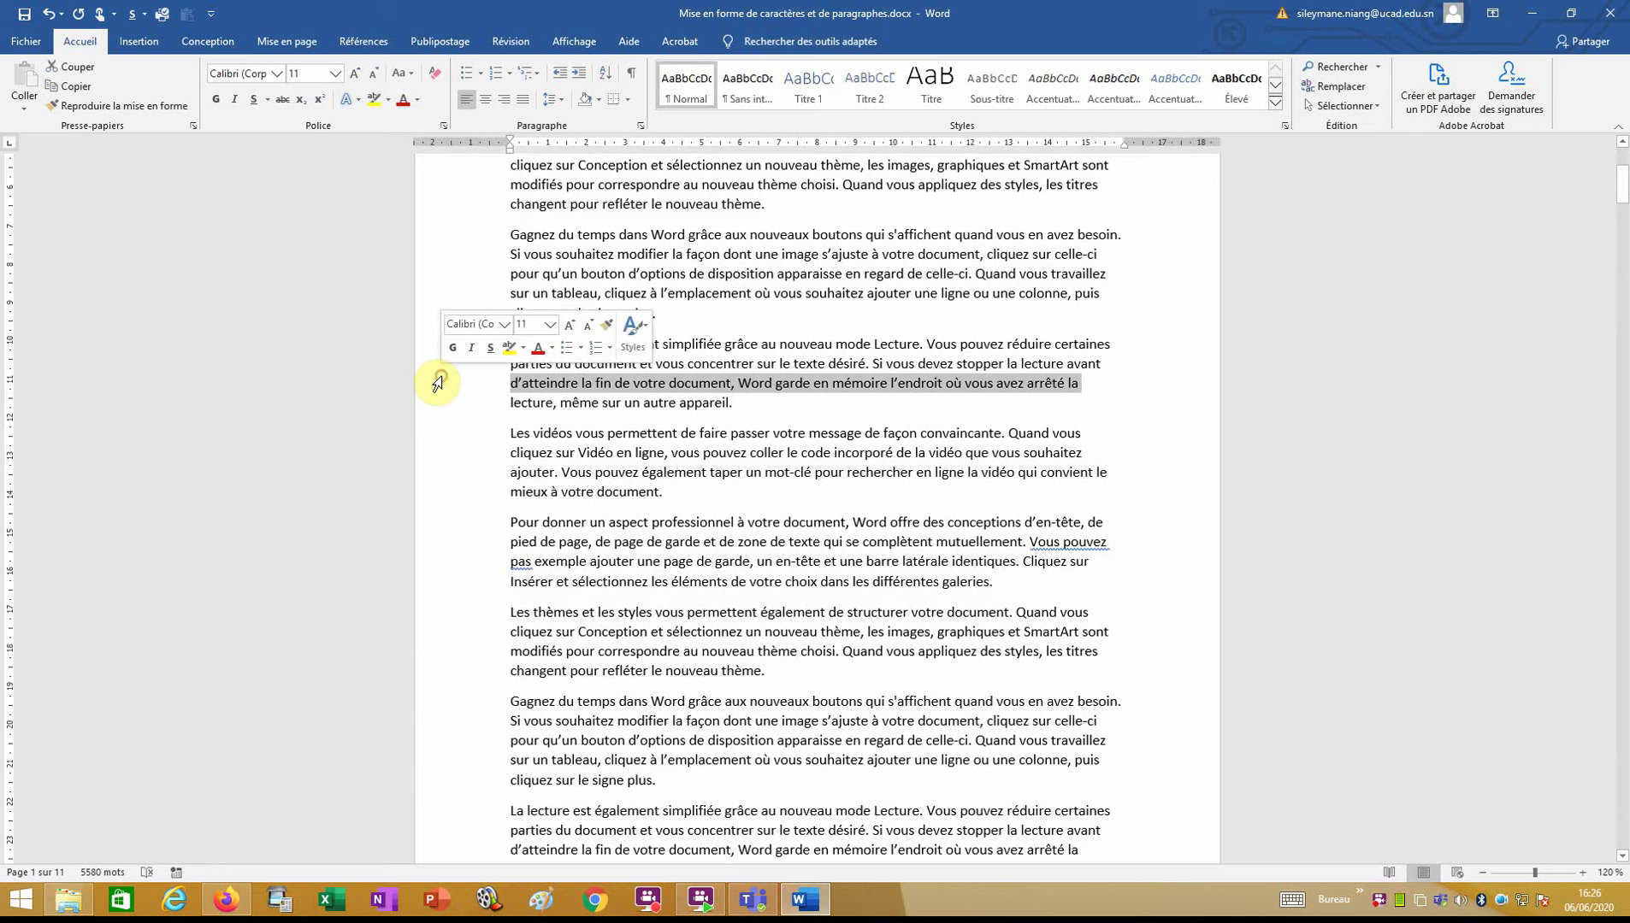
double_click(438, 383)
click(438, 382)
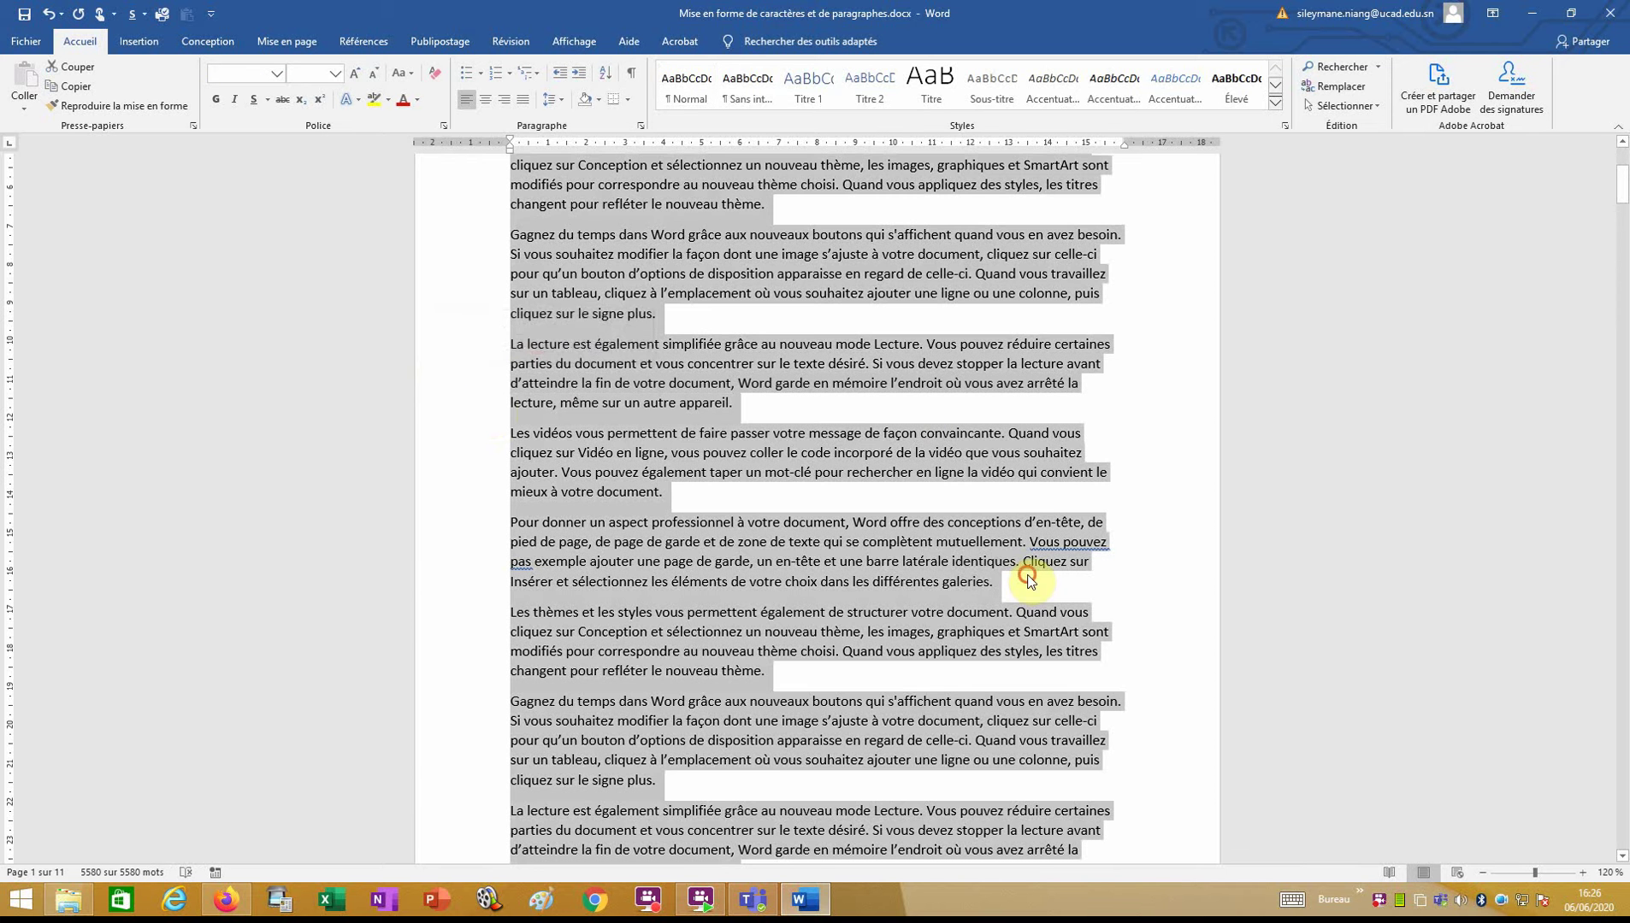
click(666, 476)
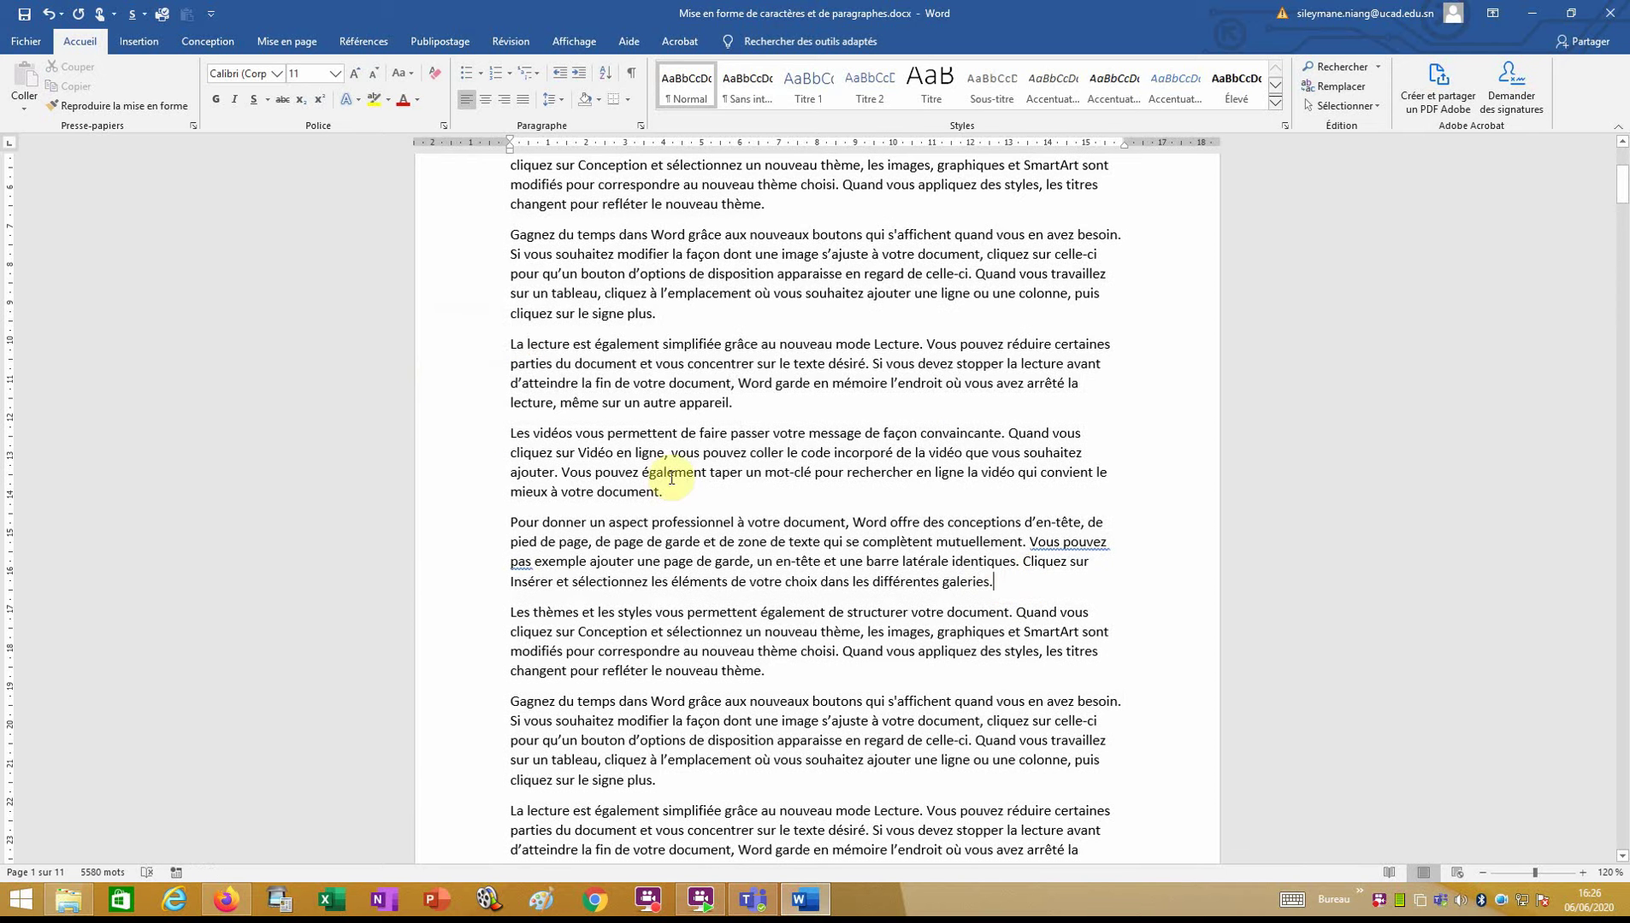
triple_click(434, 376)
click(708, 521)
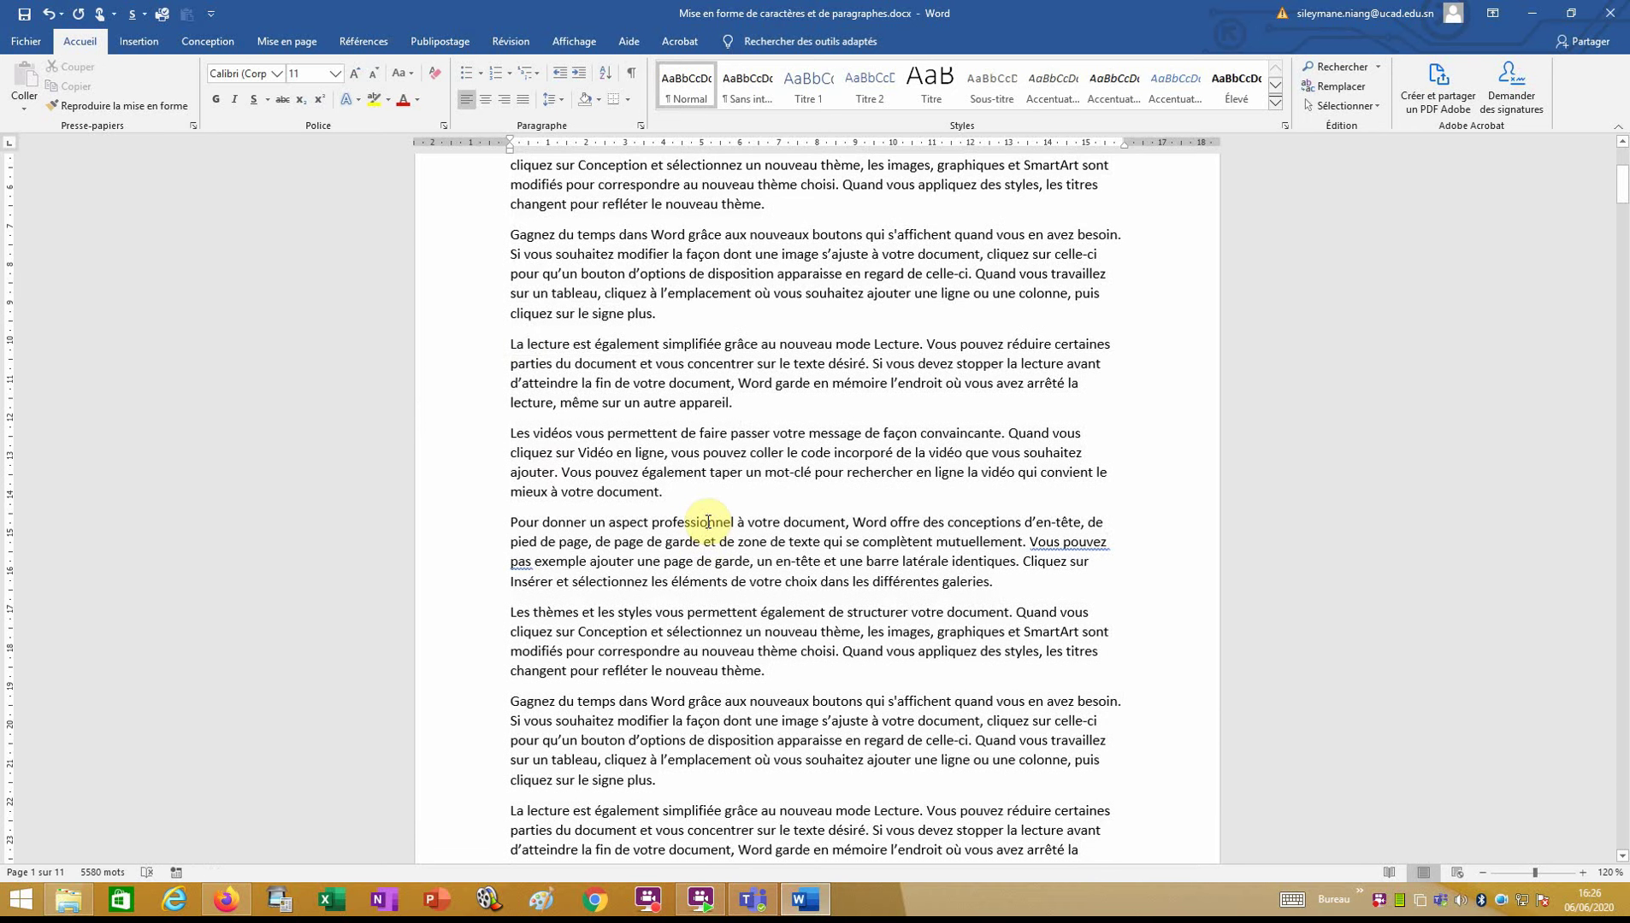
Justify the entire document text and set its line spacing to 1,5
key(ctrl+a)
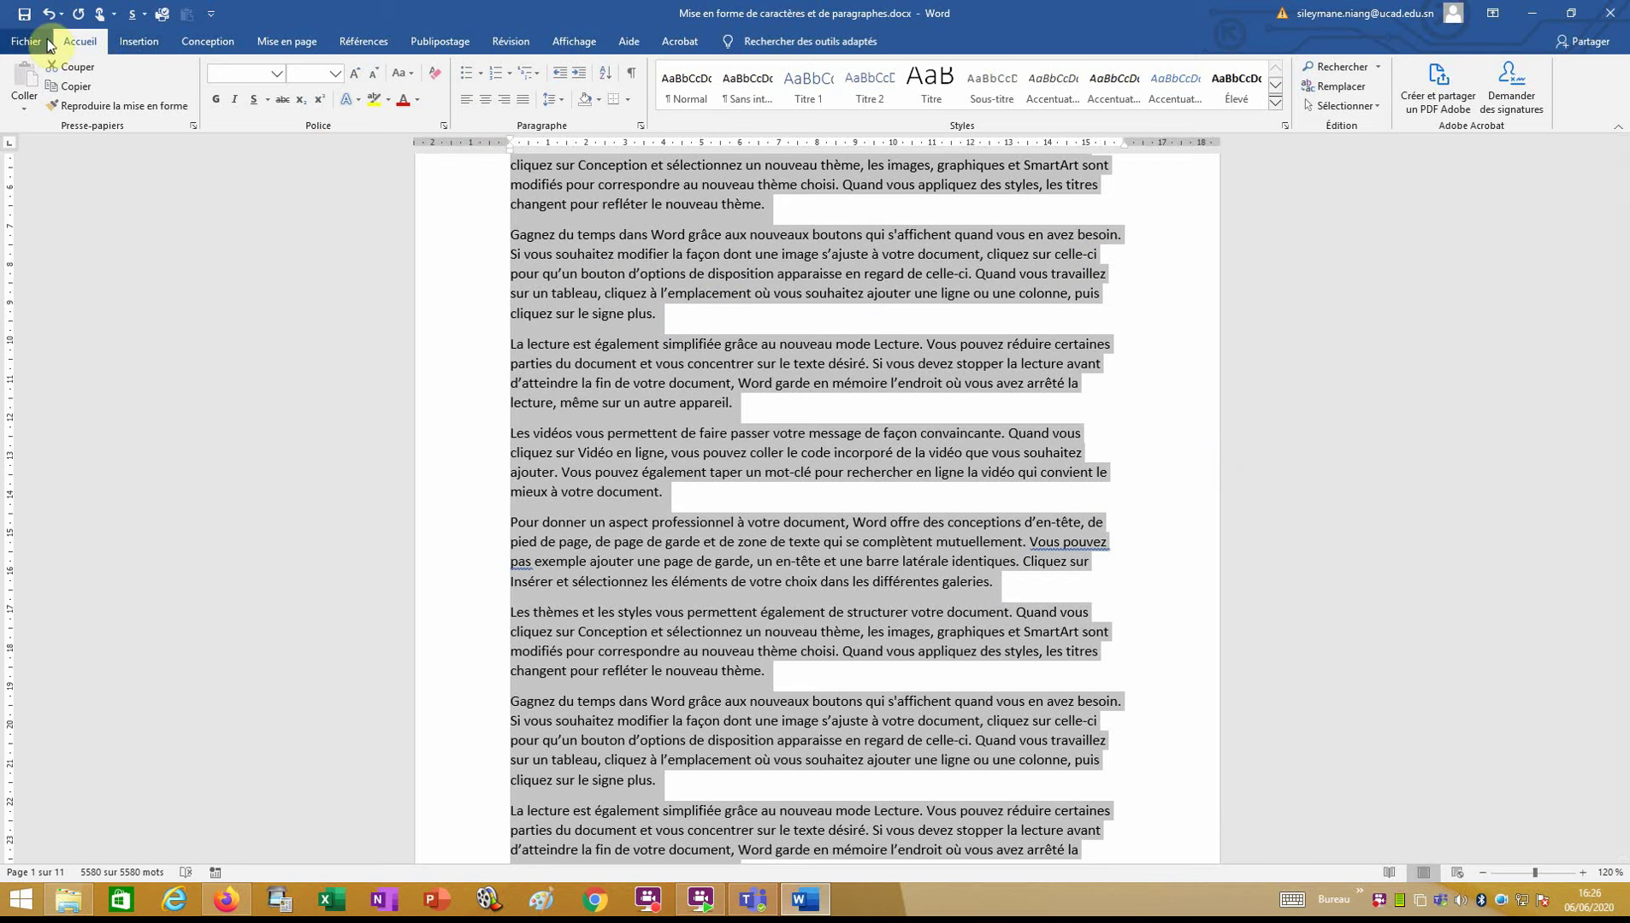
click(524, 100)
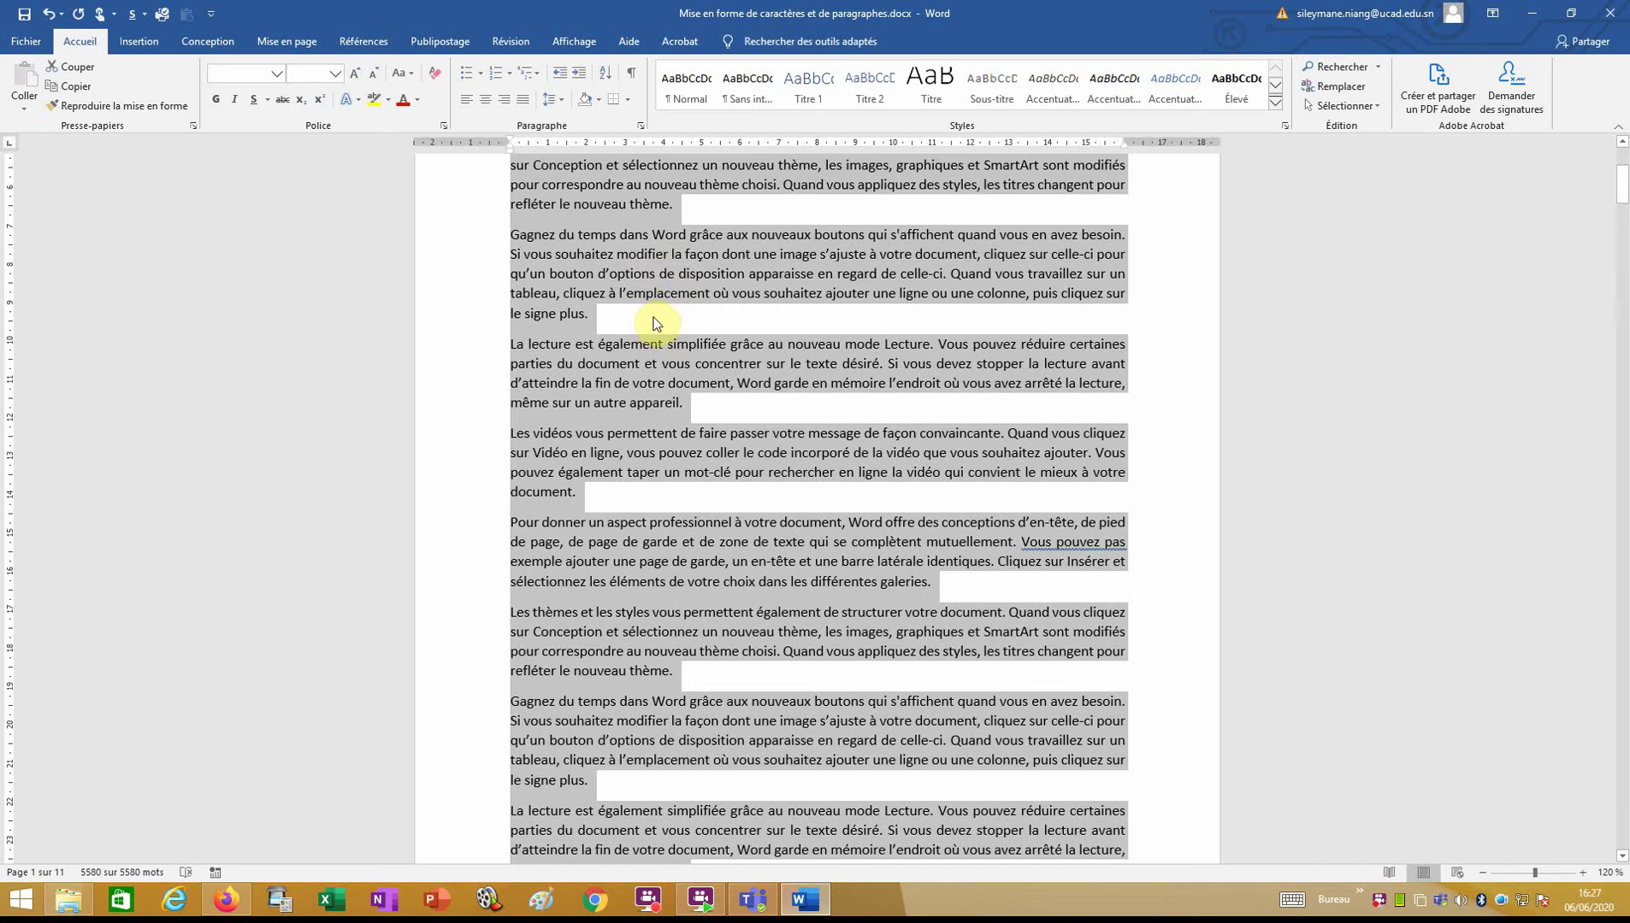
click(562, 100)
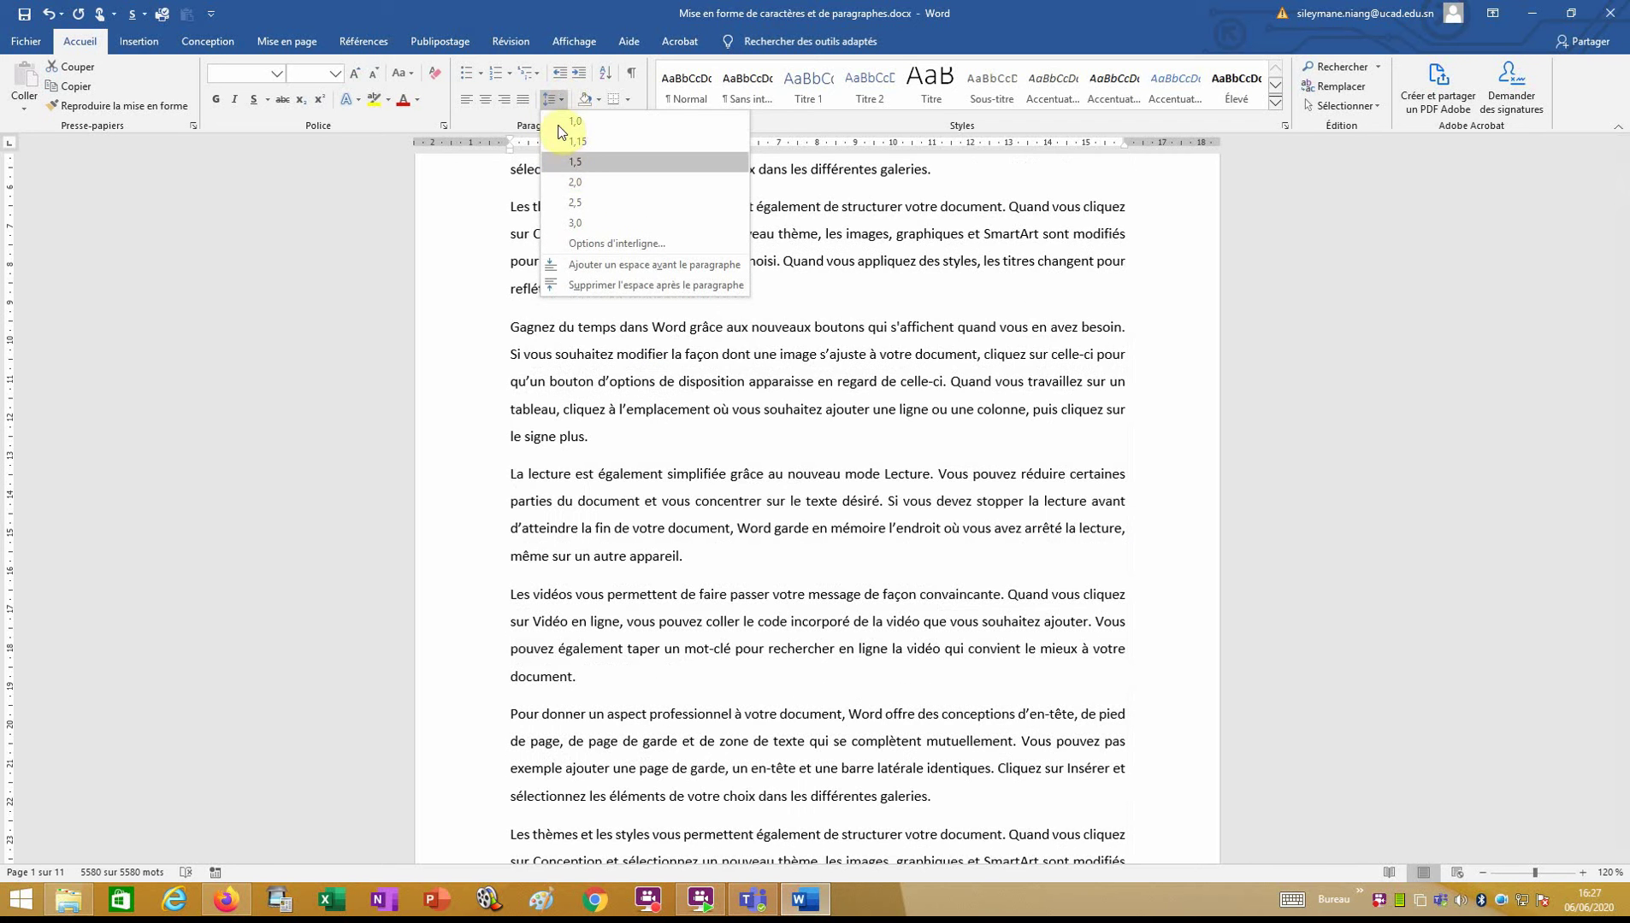
click(567, 122)
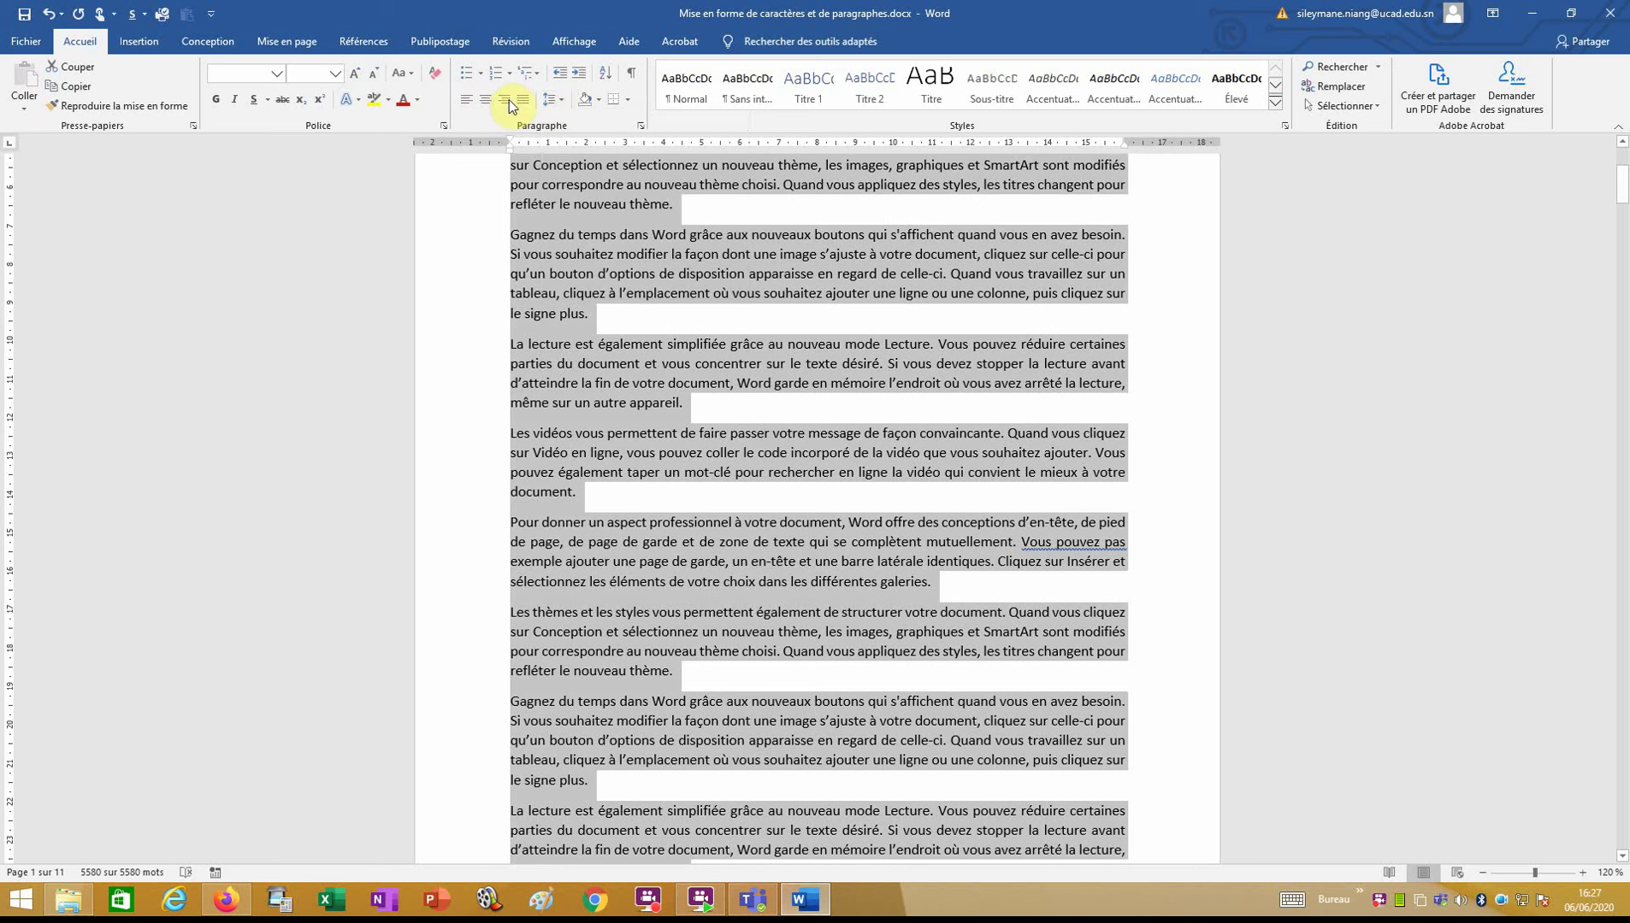
click(556, 102)
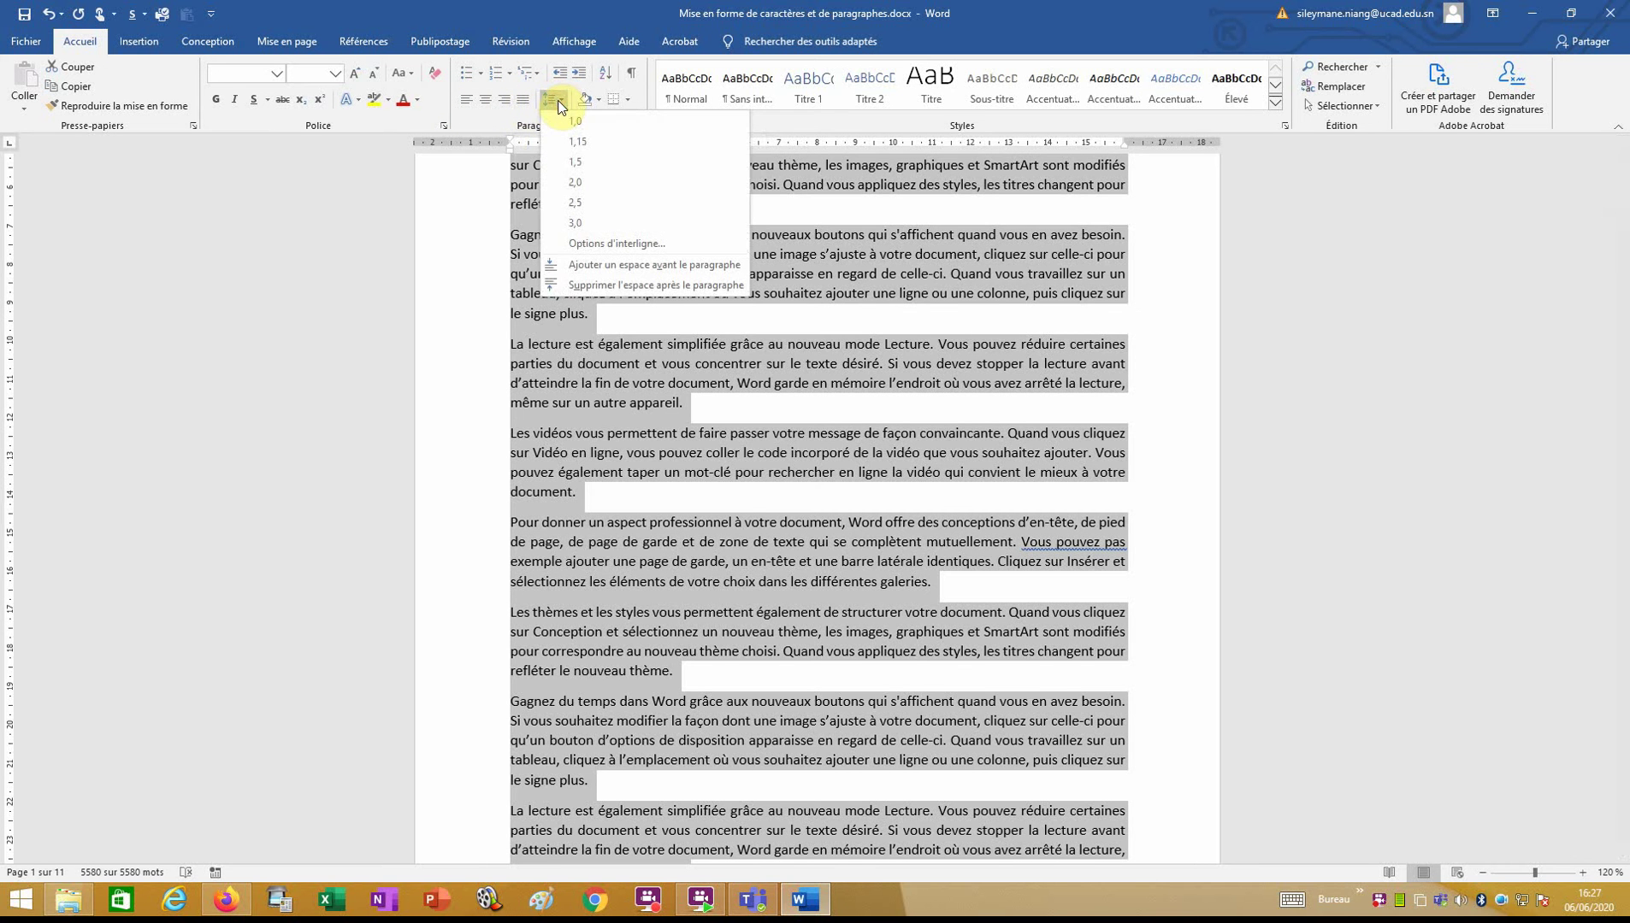
click(582, 164)
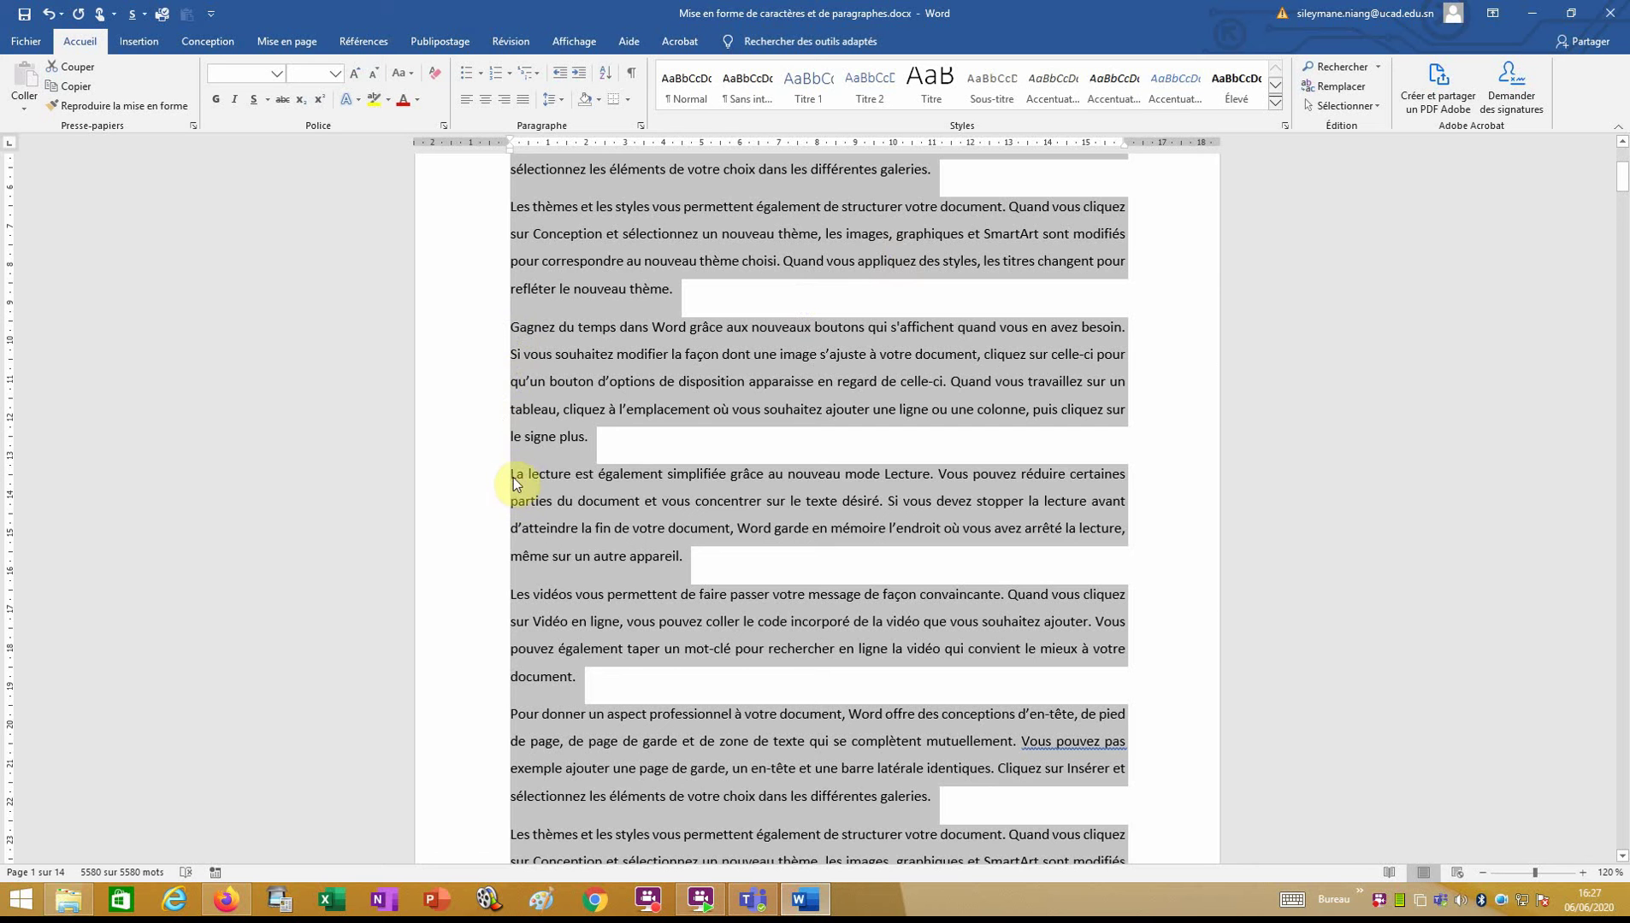
scroll(508, 329, up, 4)
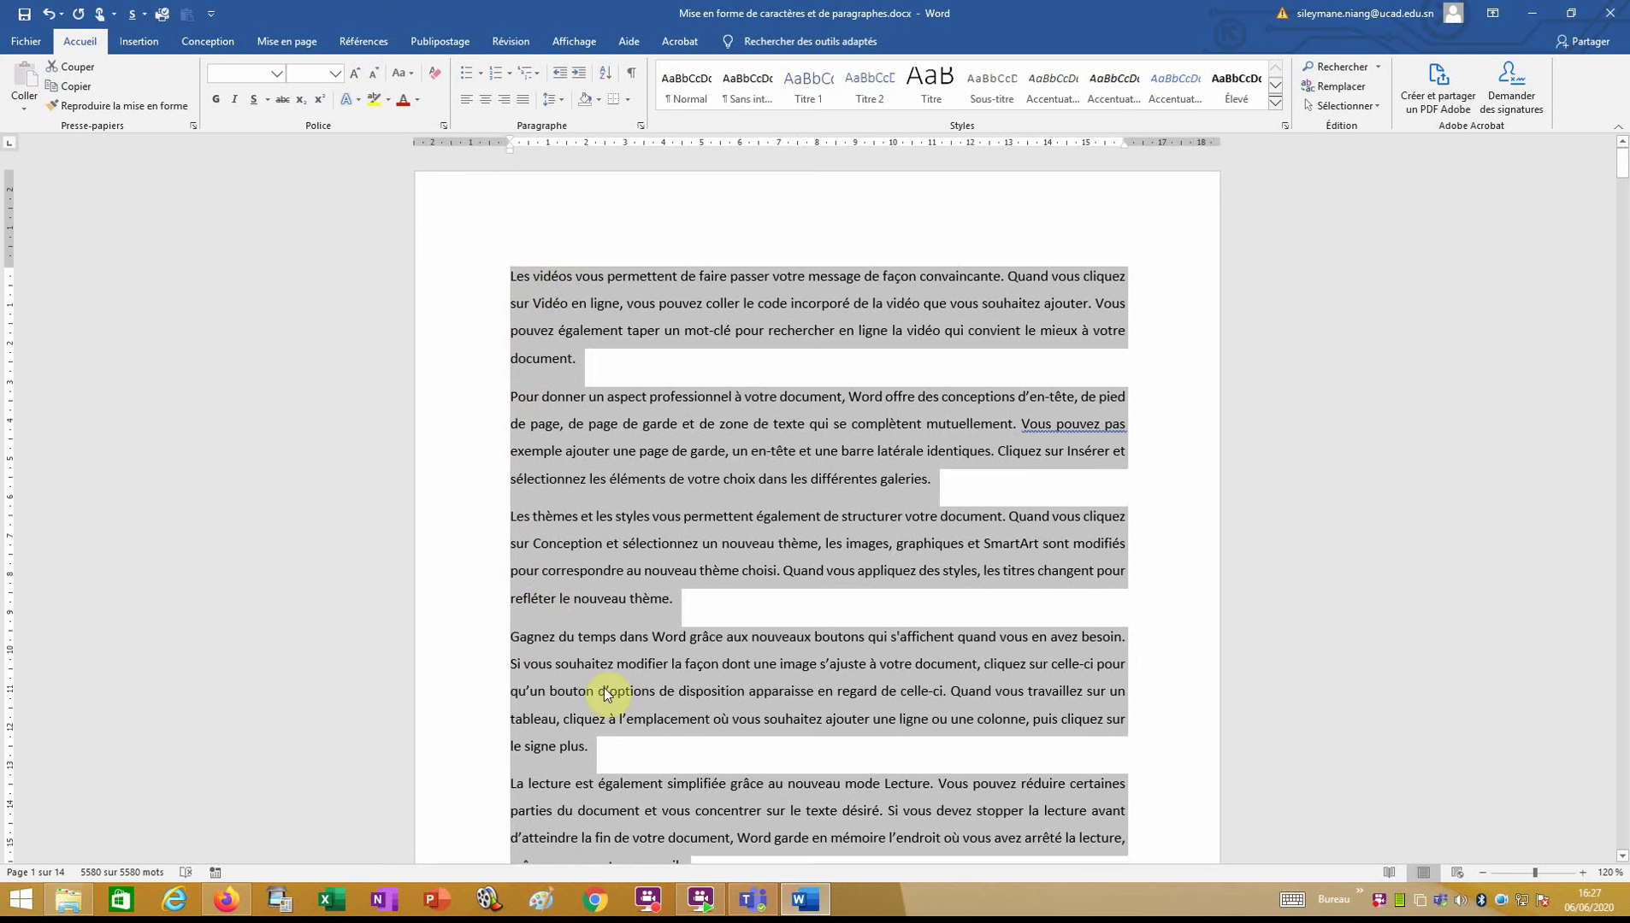
scroll(604, 564, down, 2)
scroll(593, 410, up, 2)
click(560, 100)
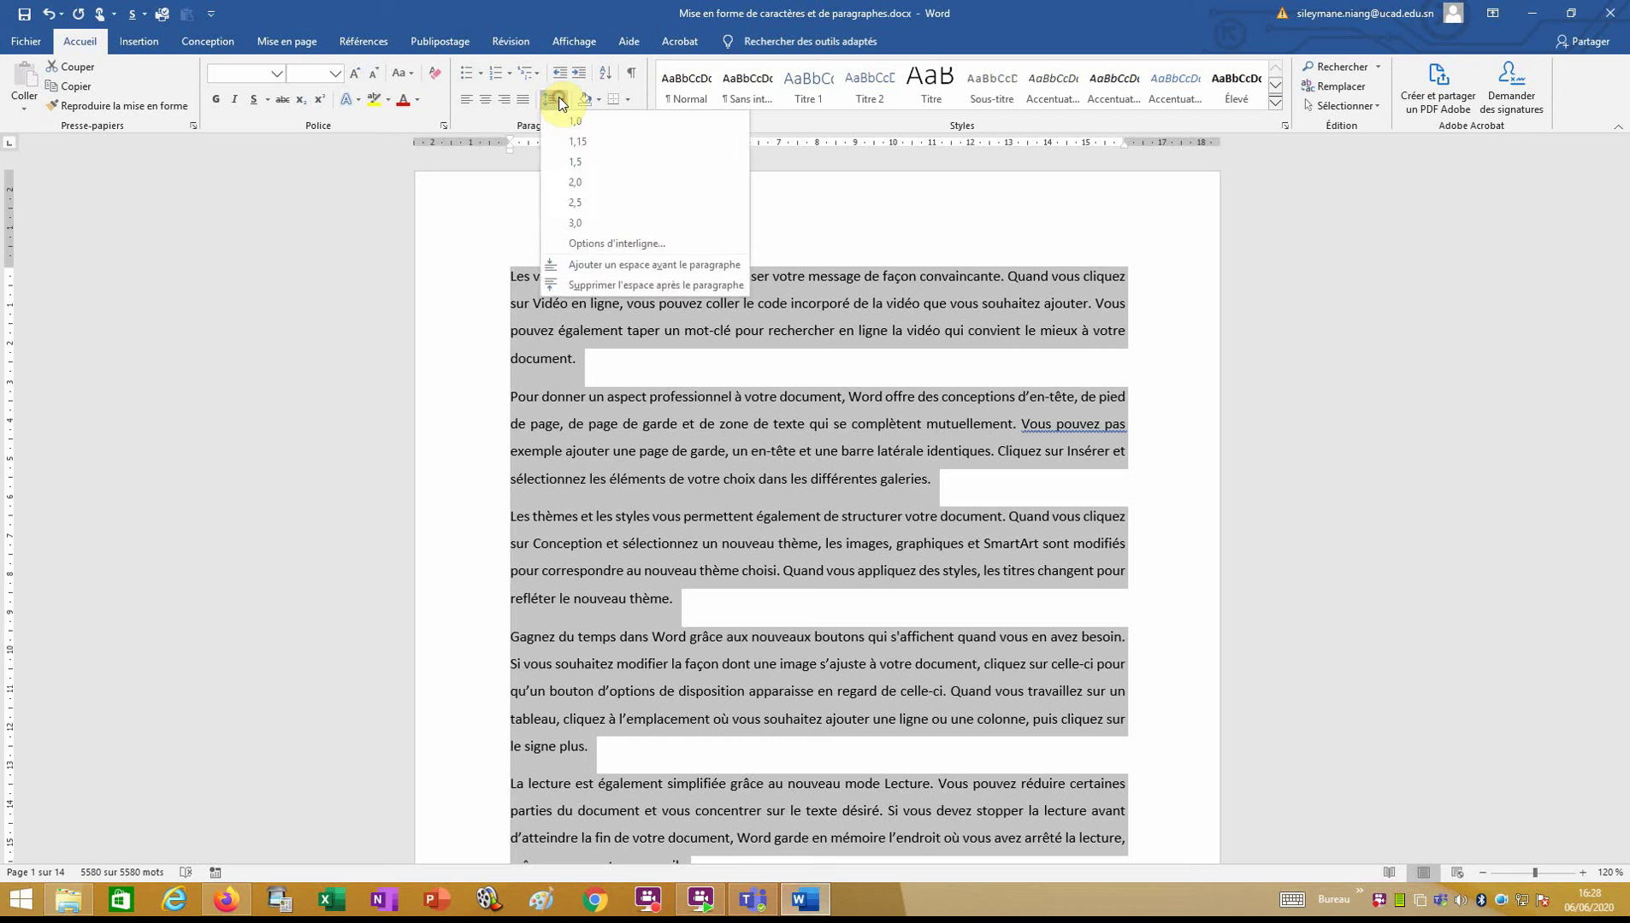
click(560, 99)
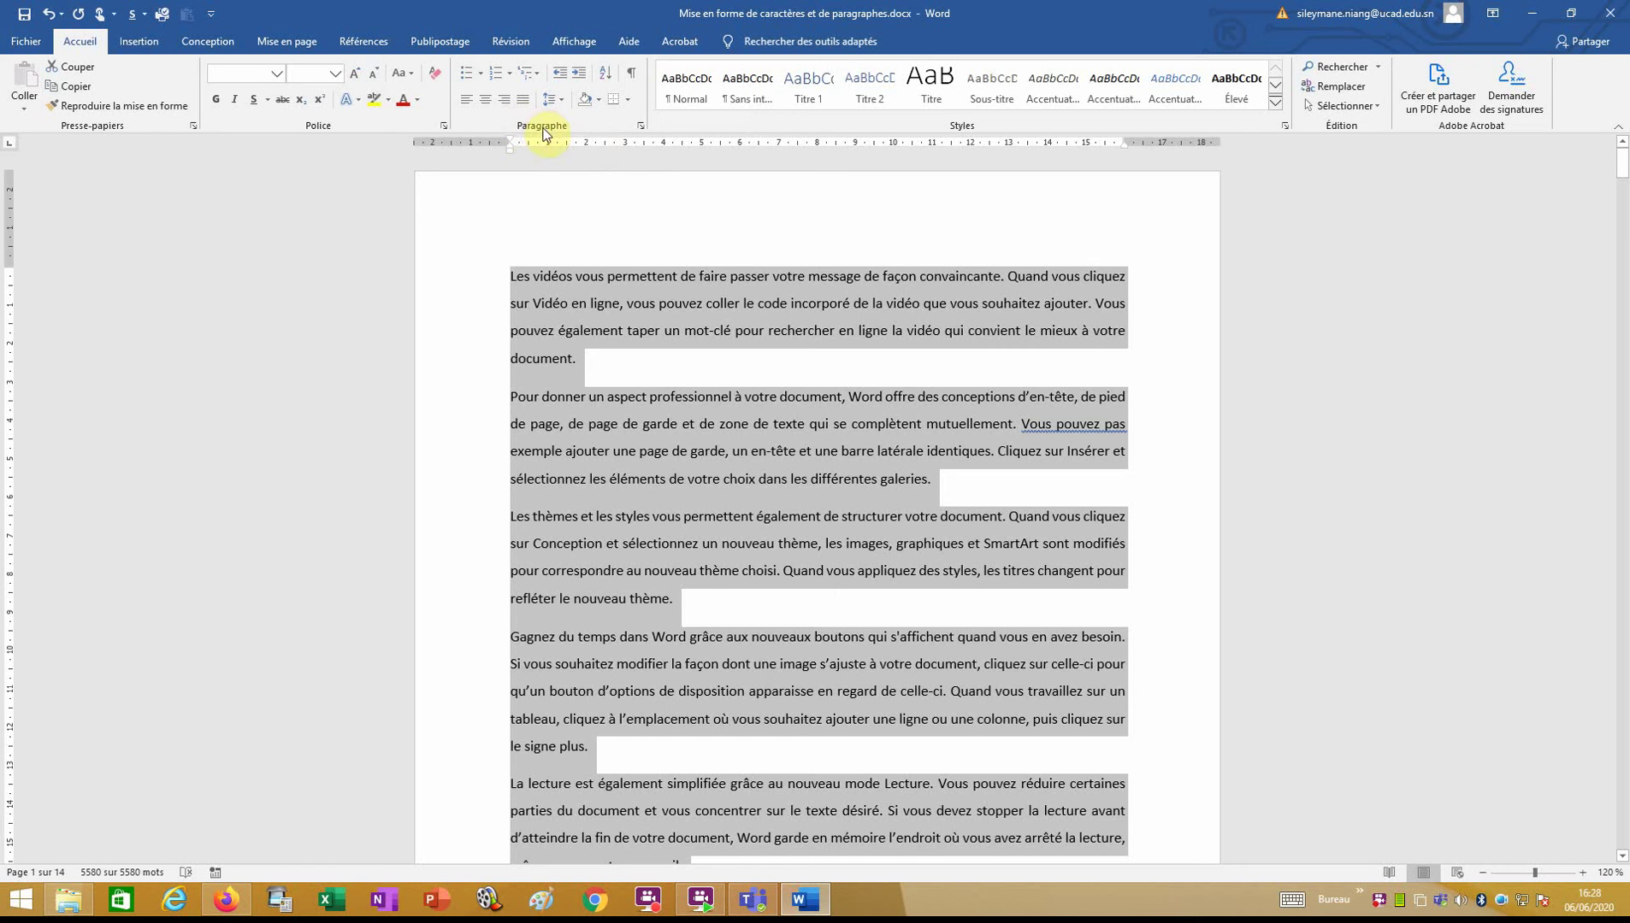
In the paragraph settings of the selected text, choose 1,5 ligne line spacing and a Première ligne indent of 1,25 cm
click(641, 127)
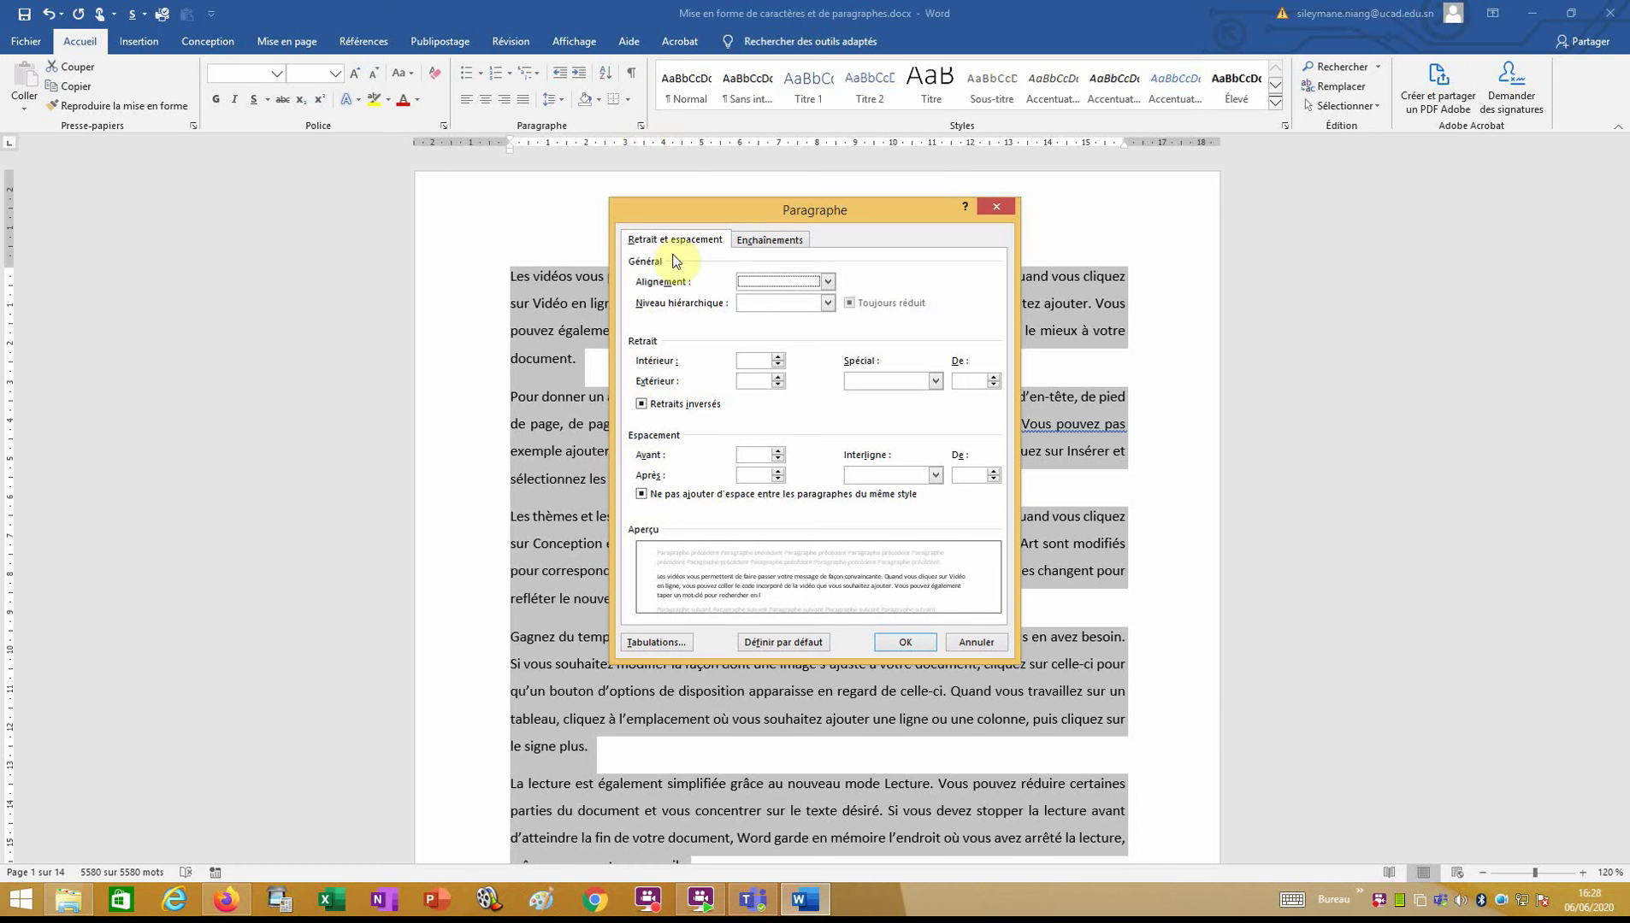
click(913, 476)
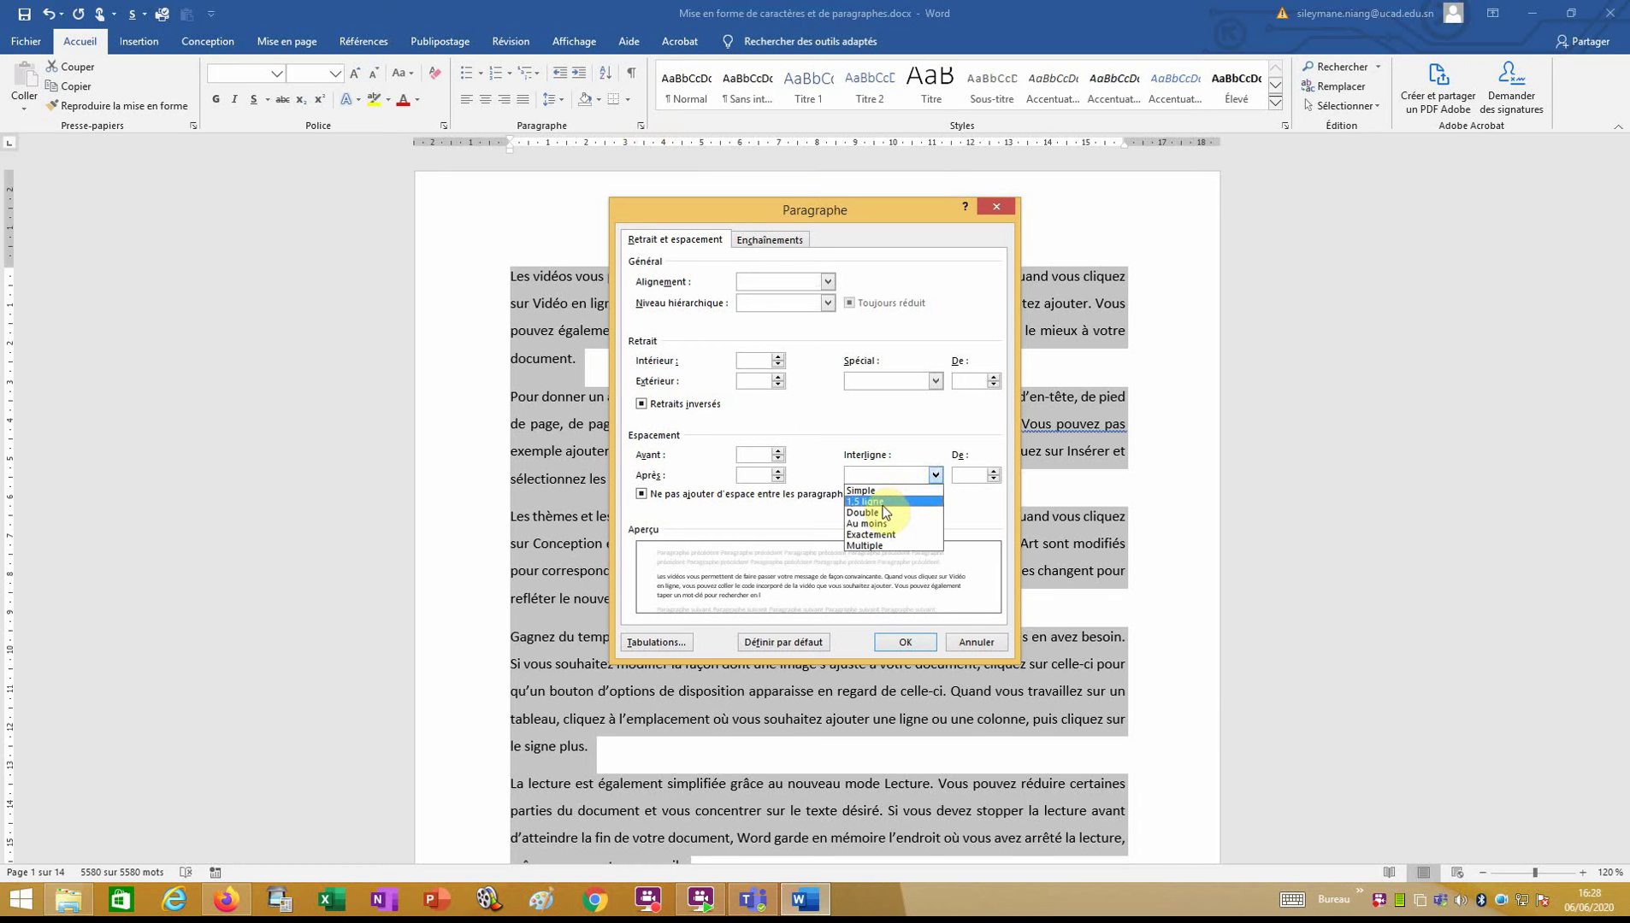
click(880, 502)
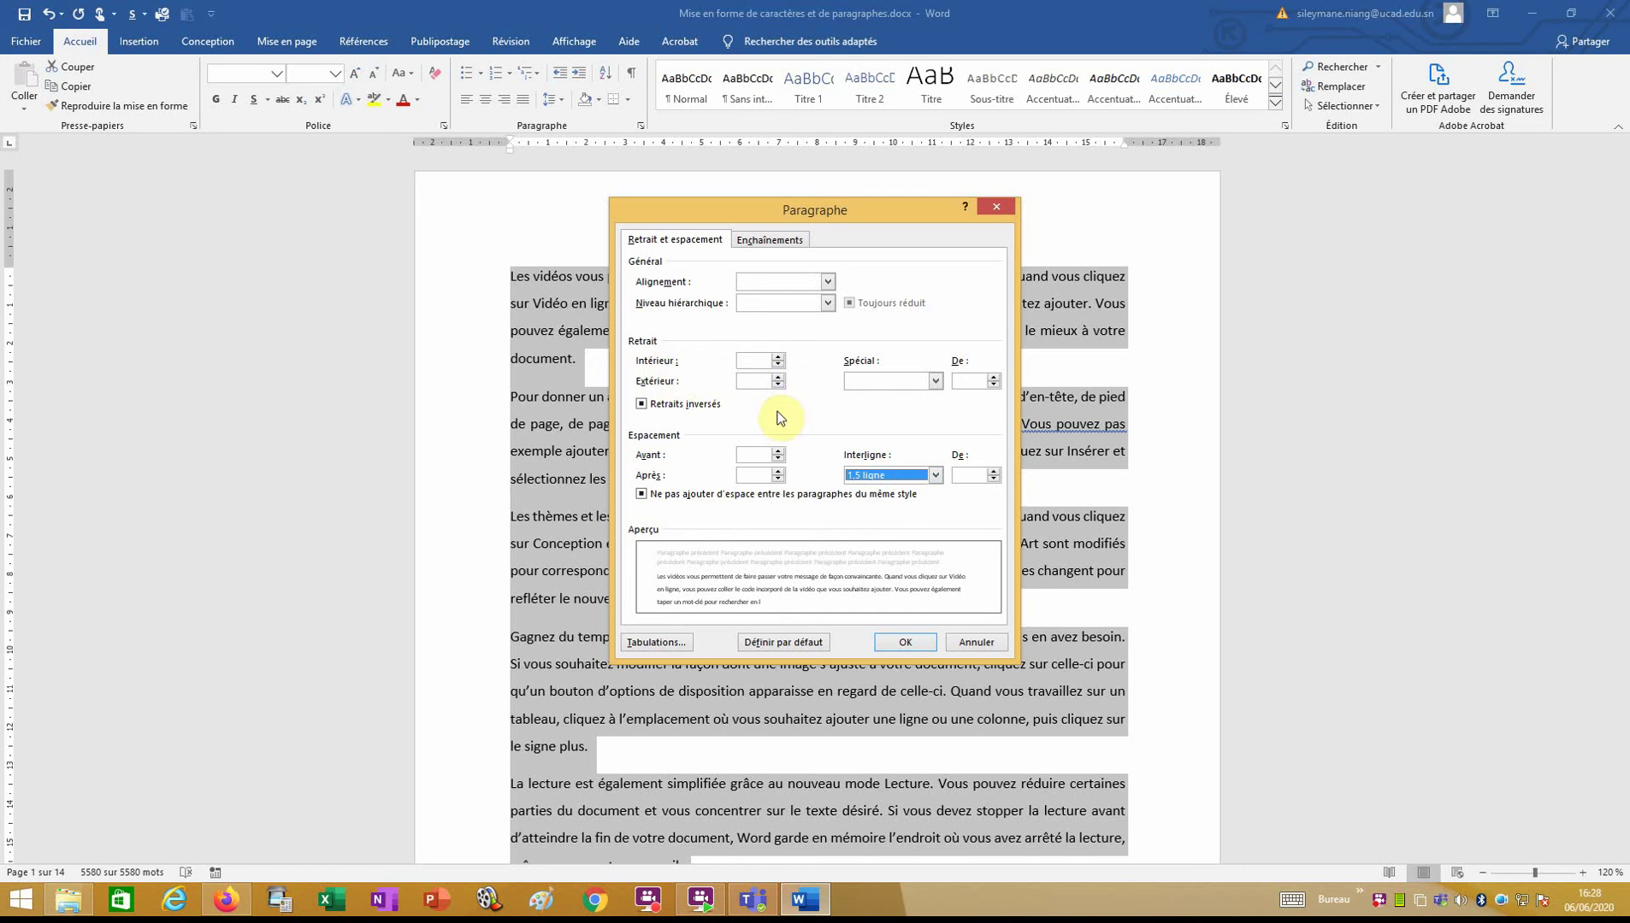
click(934, 381)
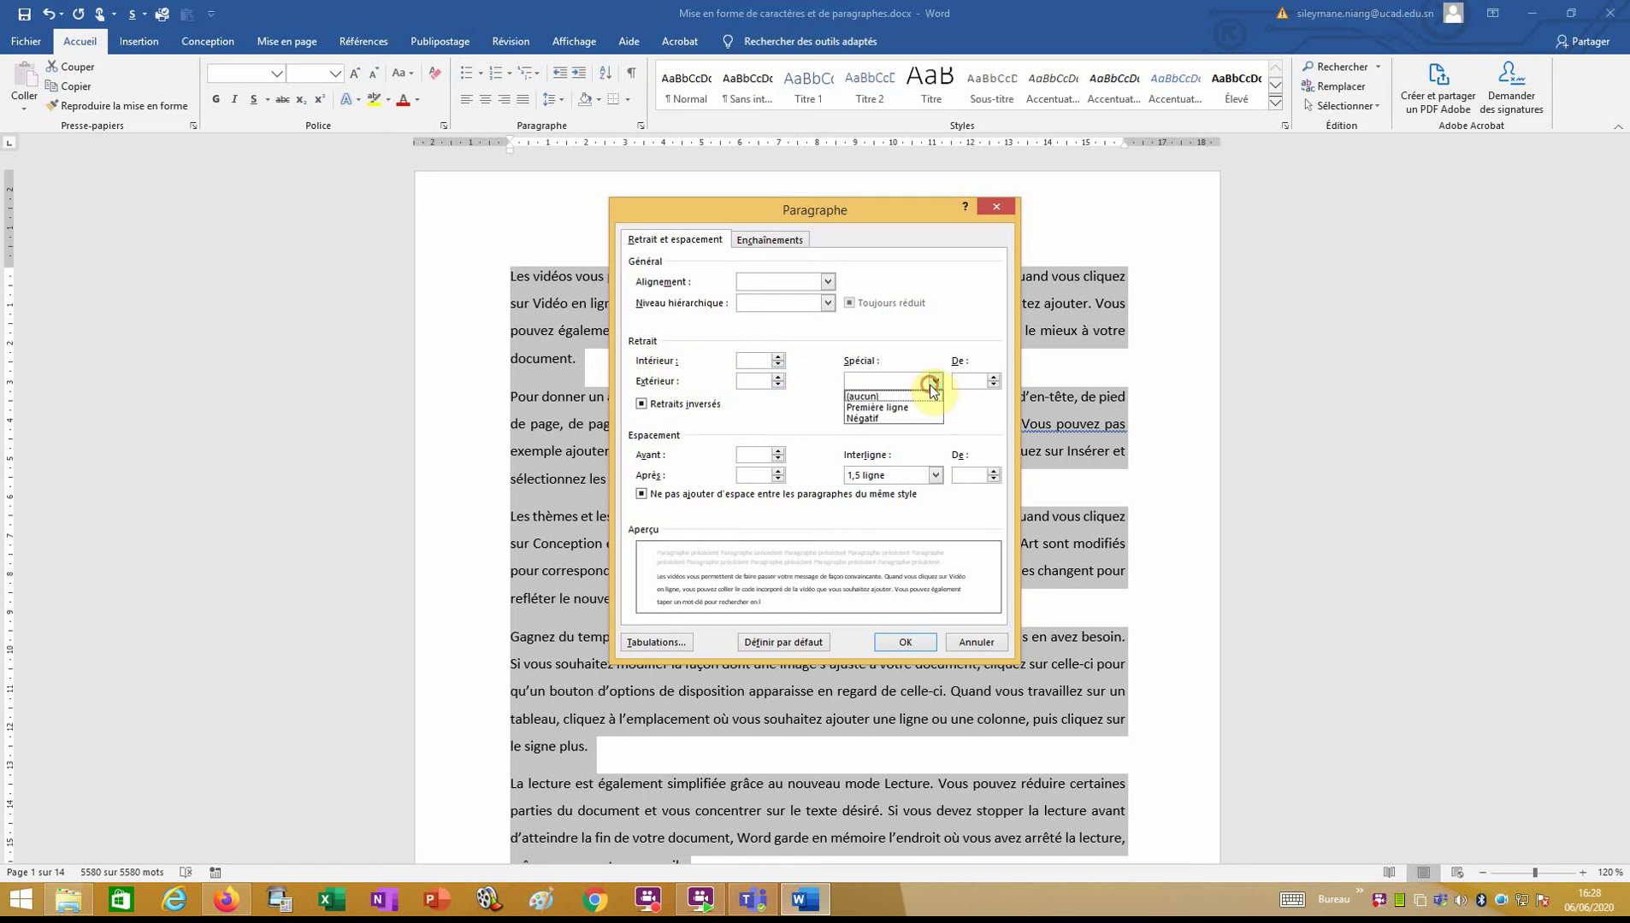
click(935, 380)
click(895, 408)
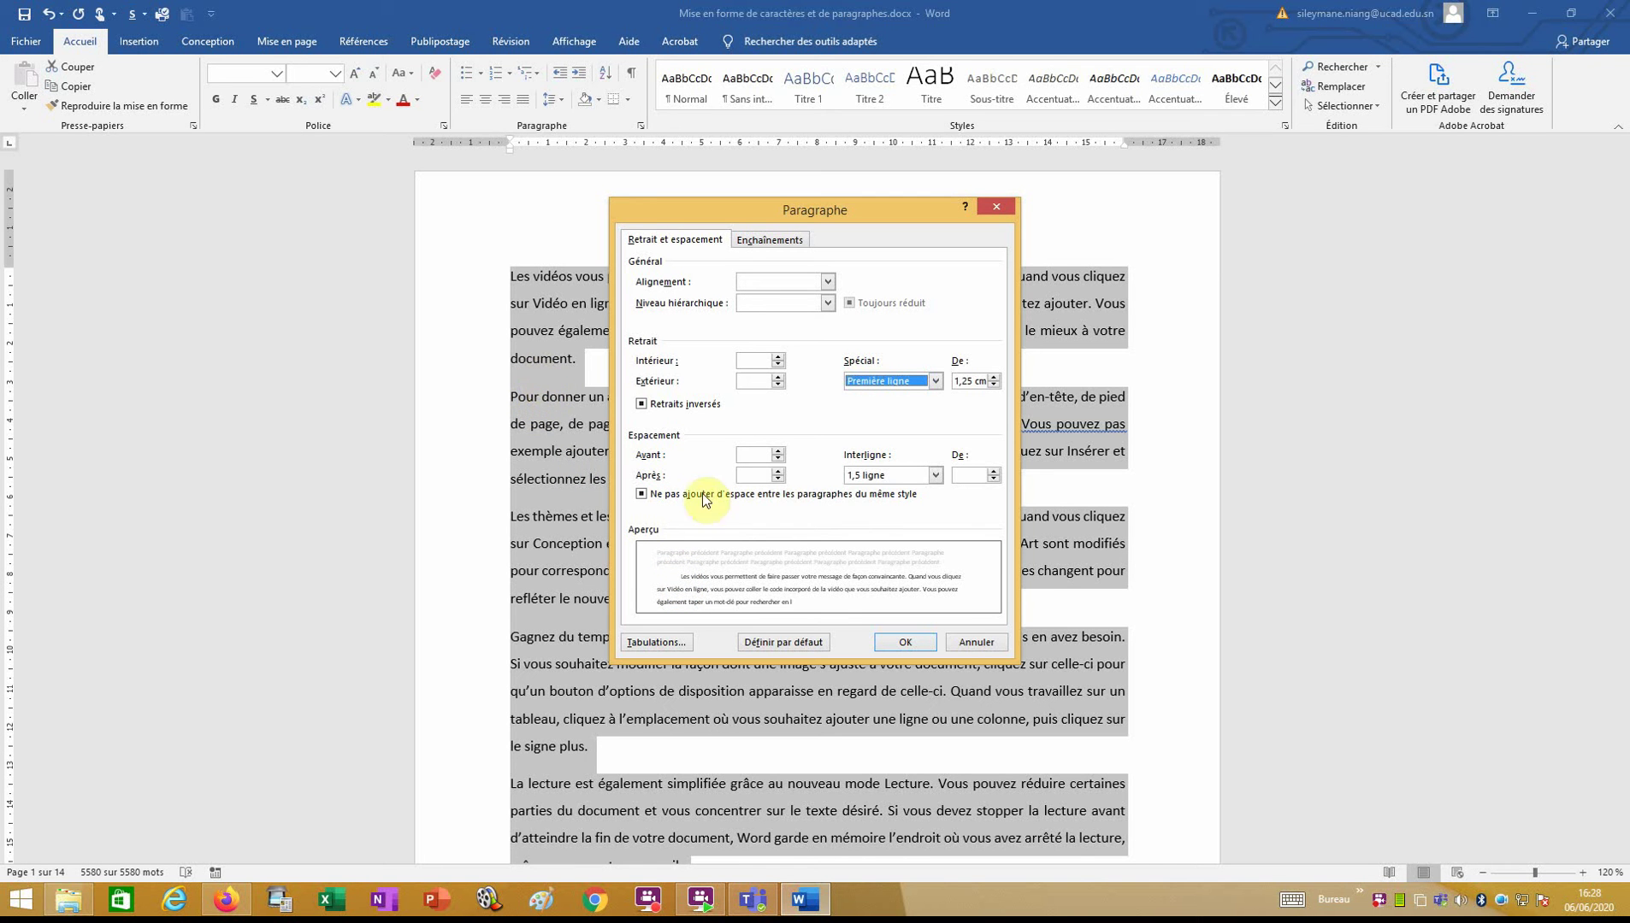
Set the spacing after the paragraphs to 6 pt and apply the paragraph settings
click(778, 478)
click(778, 472)
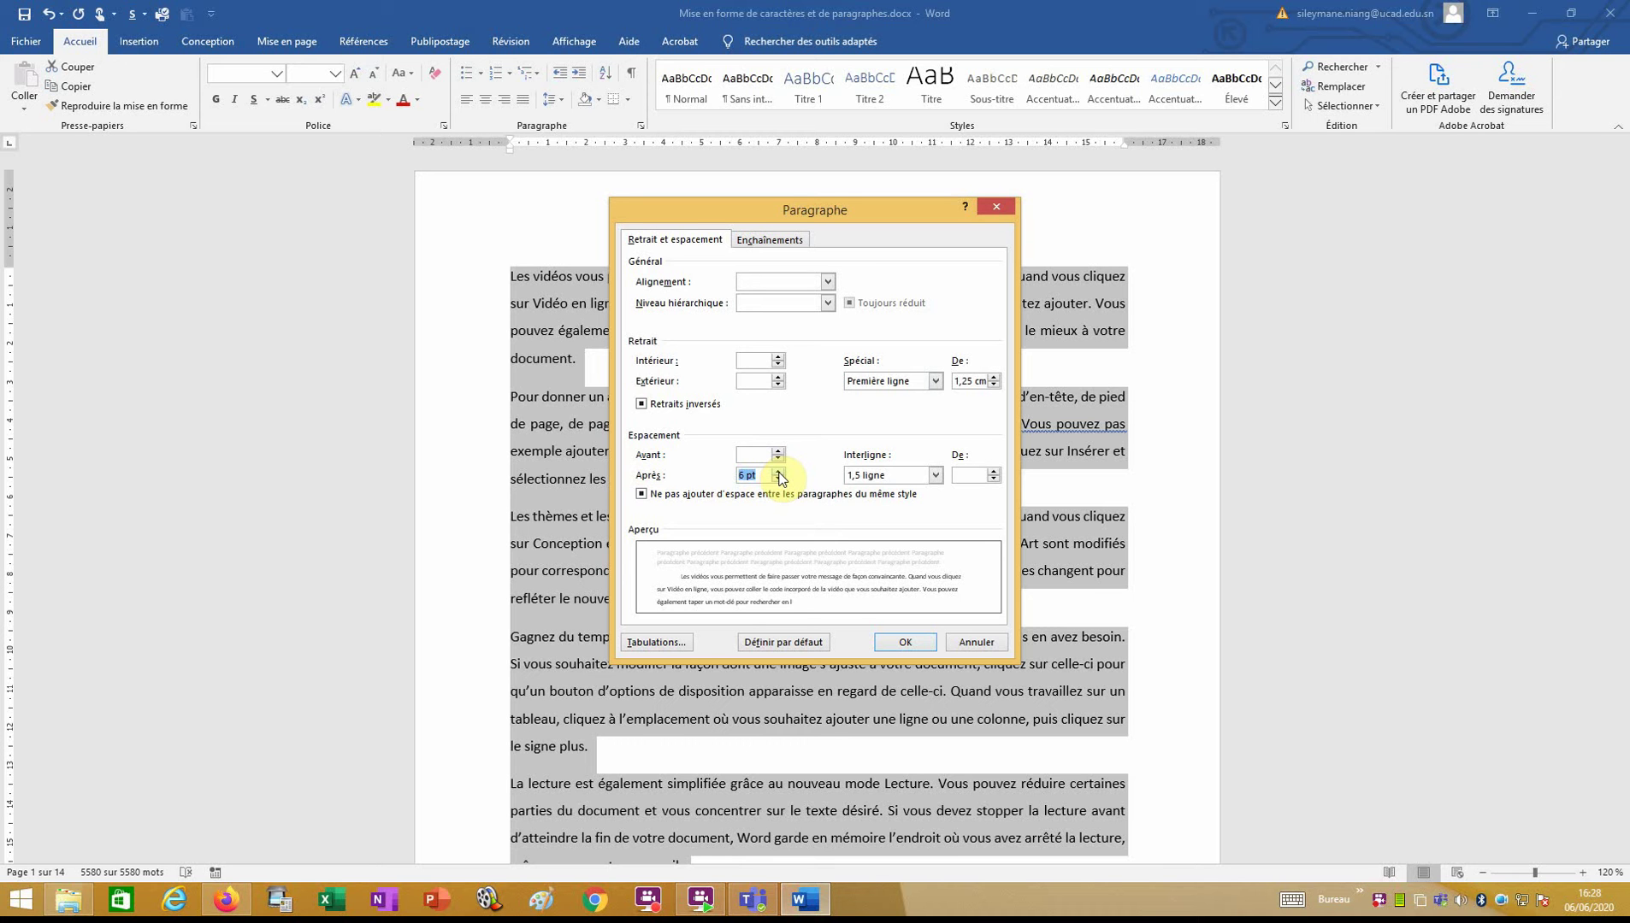
click(779, 472)
click(778, 478)
click(906, 643)
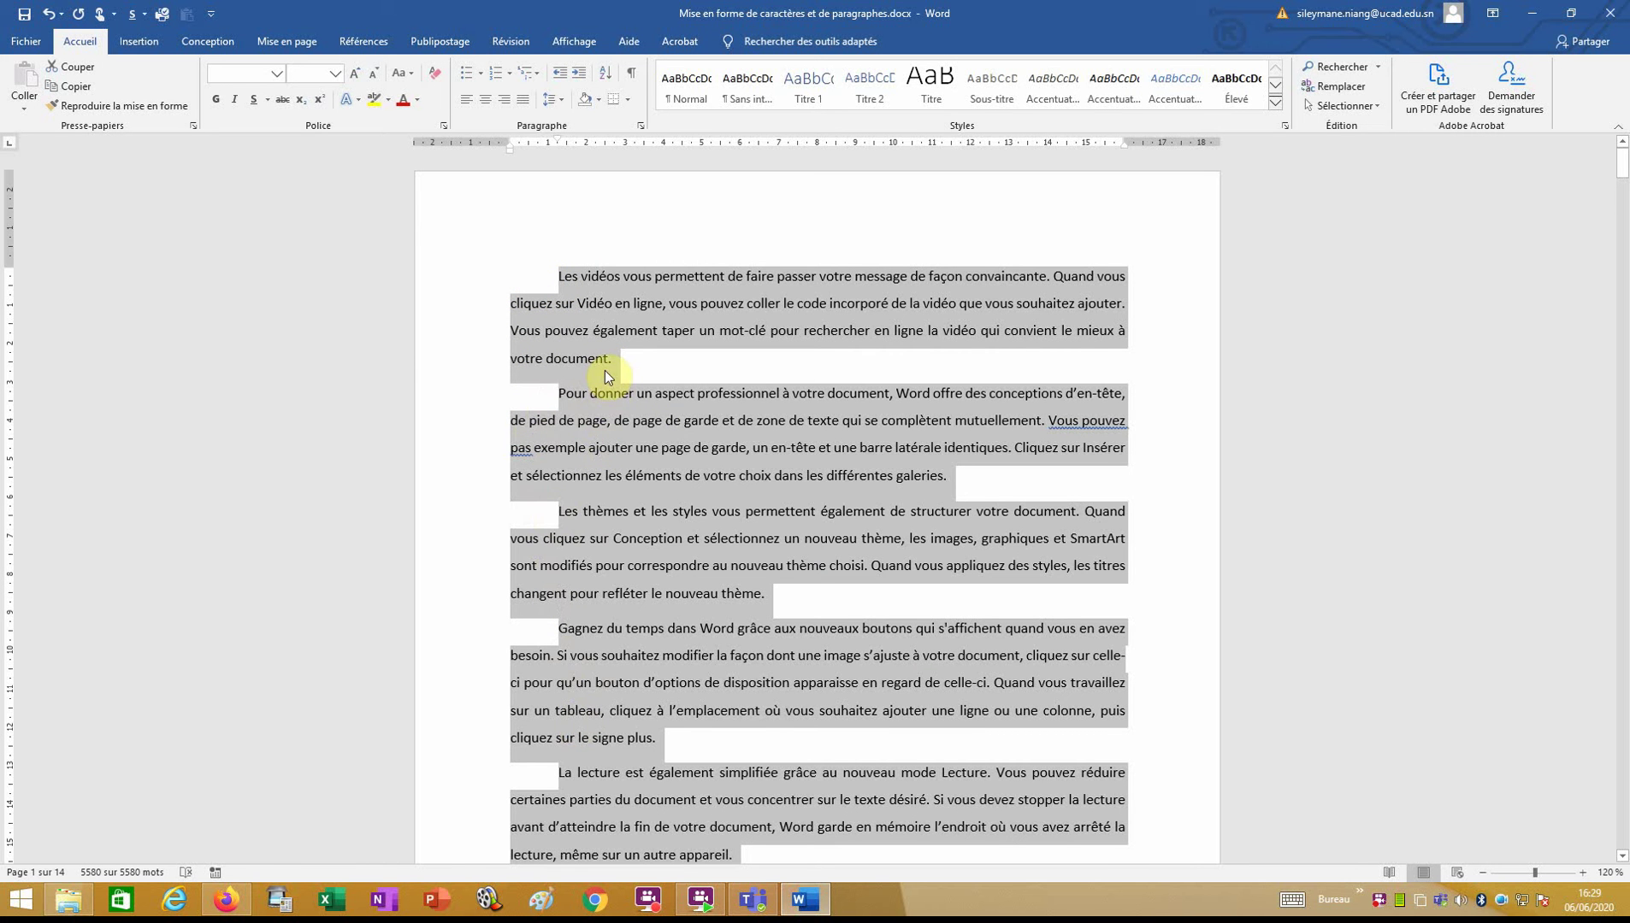
Change the selected text to font size 14 and the Times New Roman font
scroll(800, 529, down, 9)
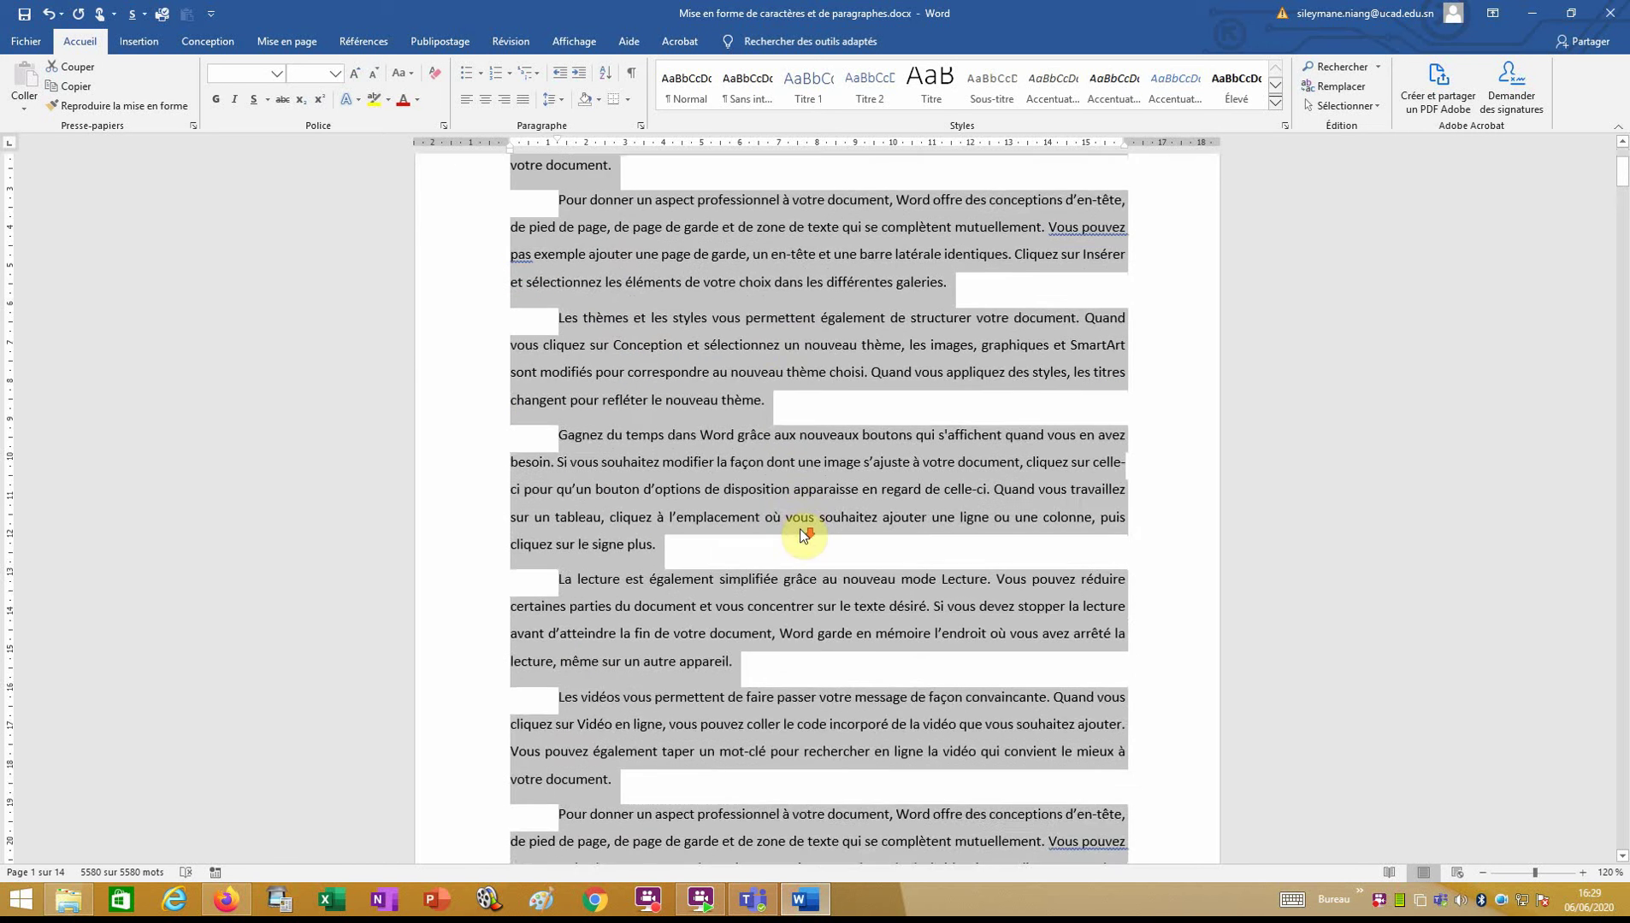
scroll(809, 519, up, 9)
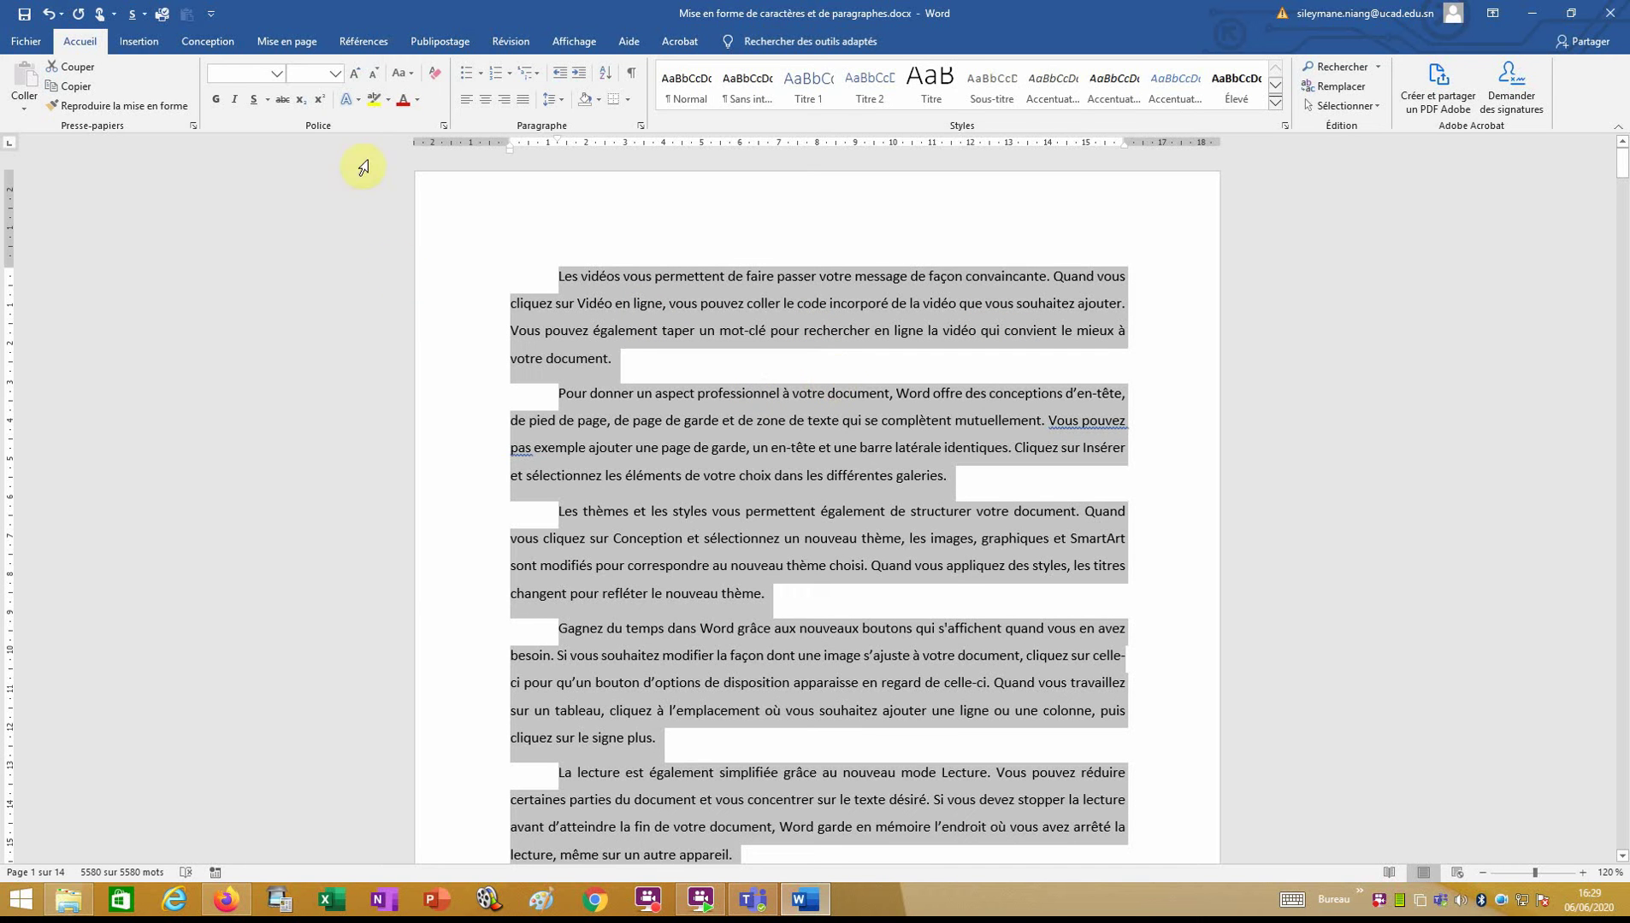
click(338, 74)
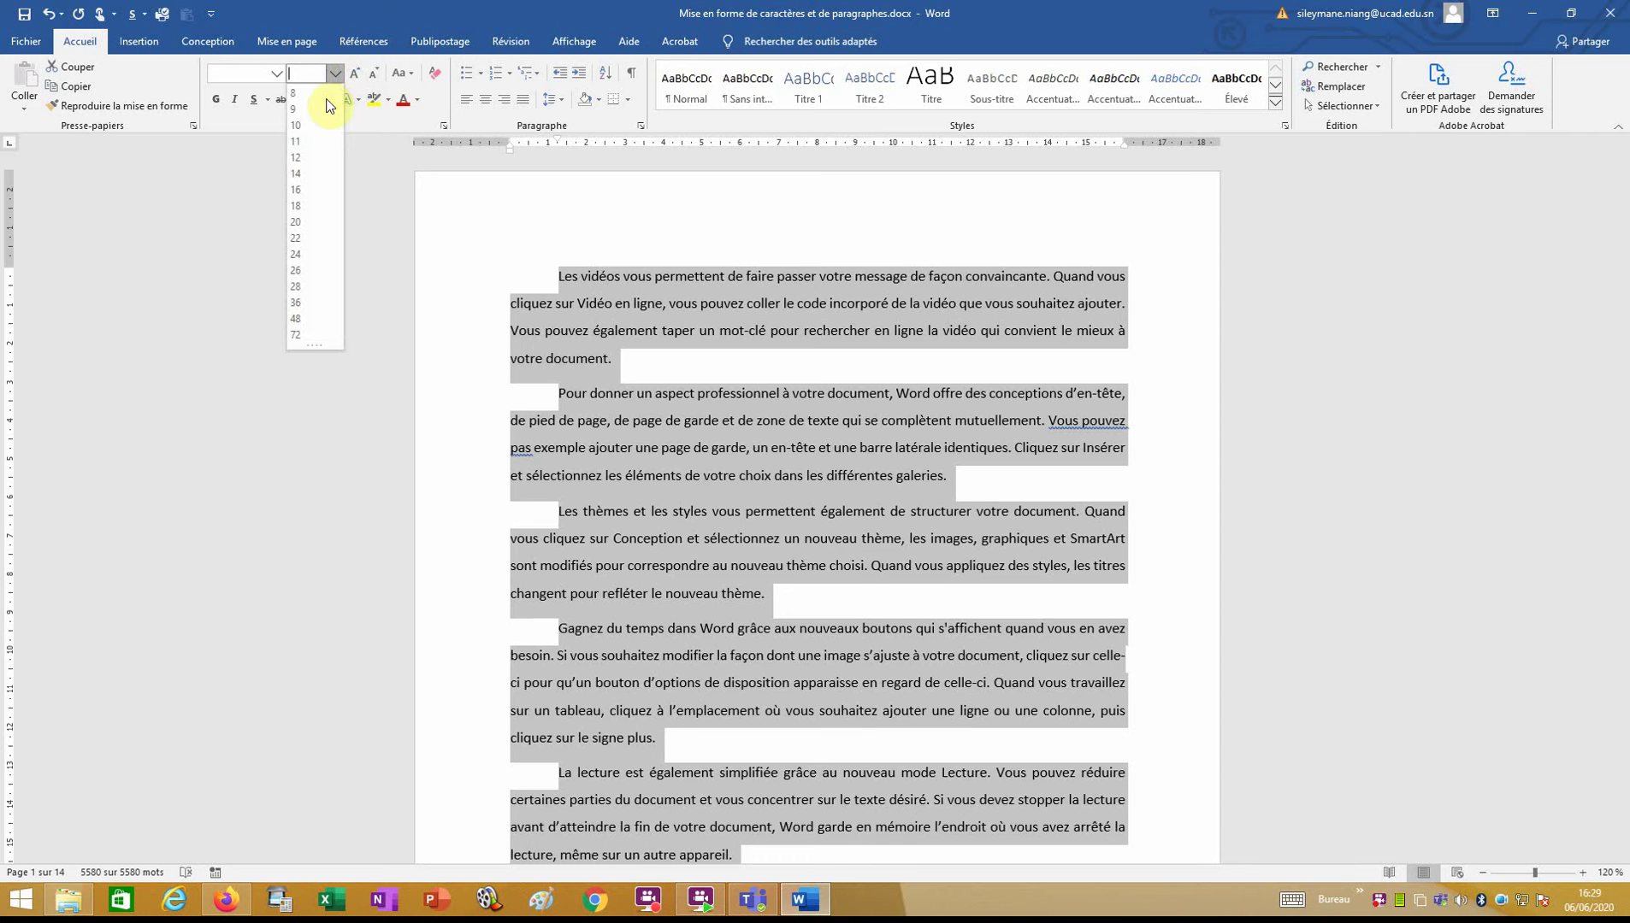
click(299, 174)
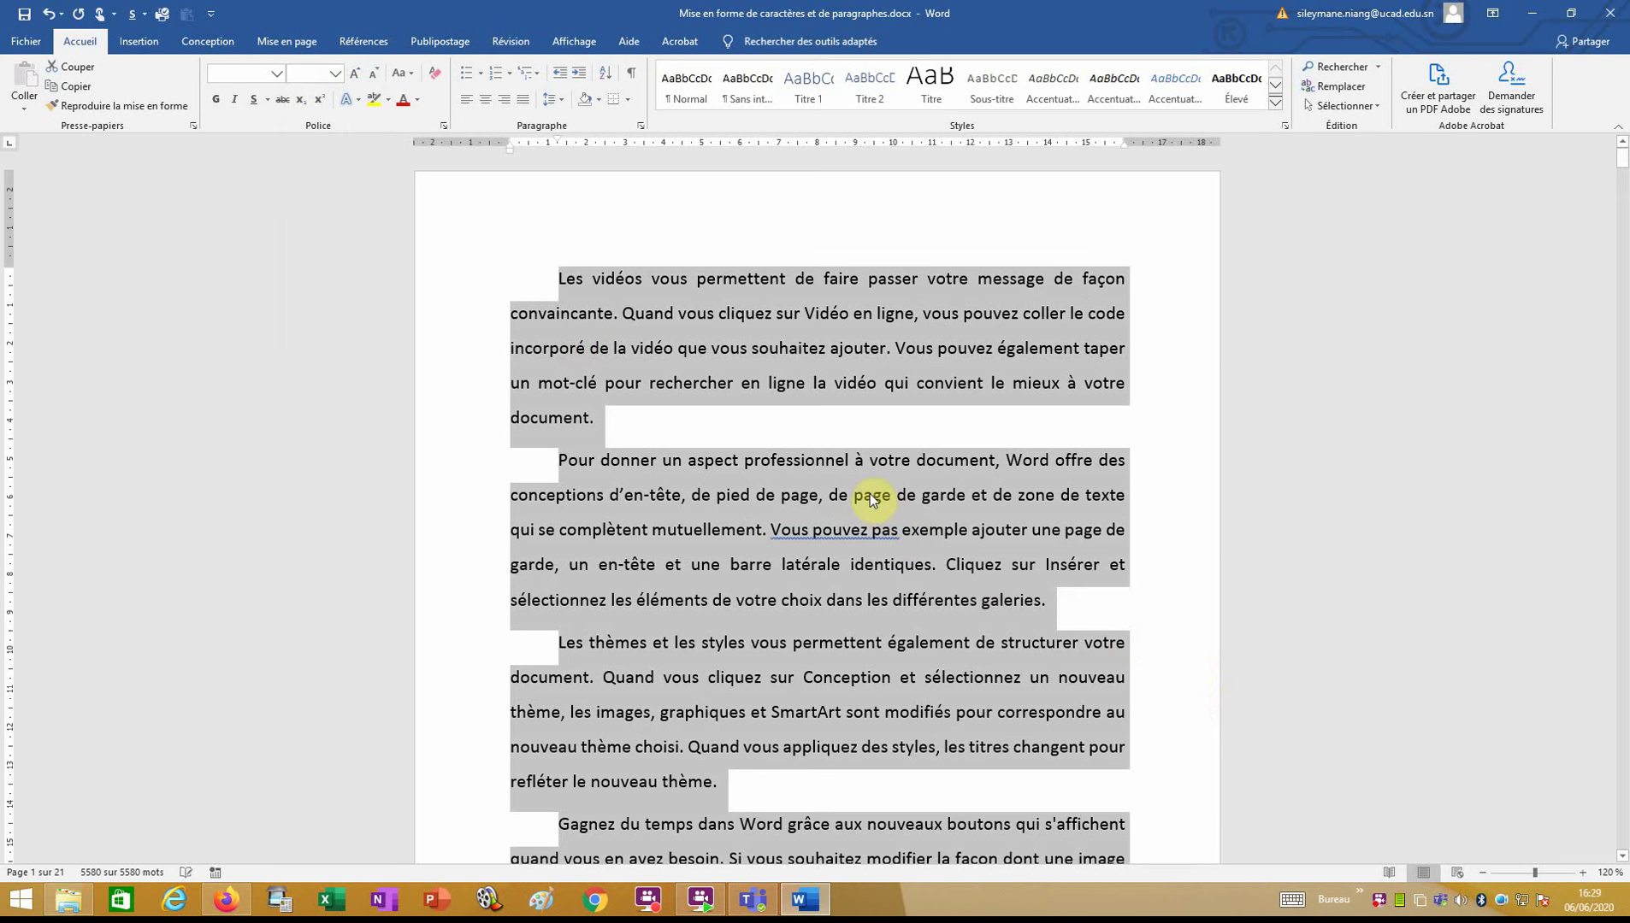
click(276, 73)
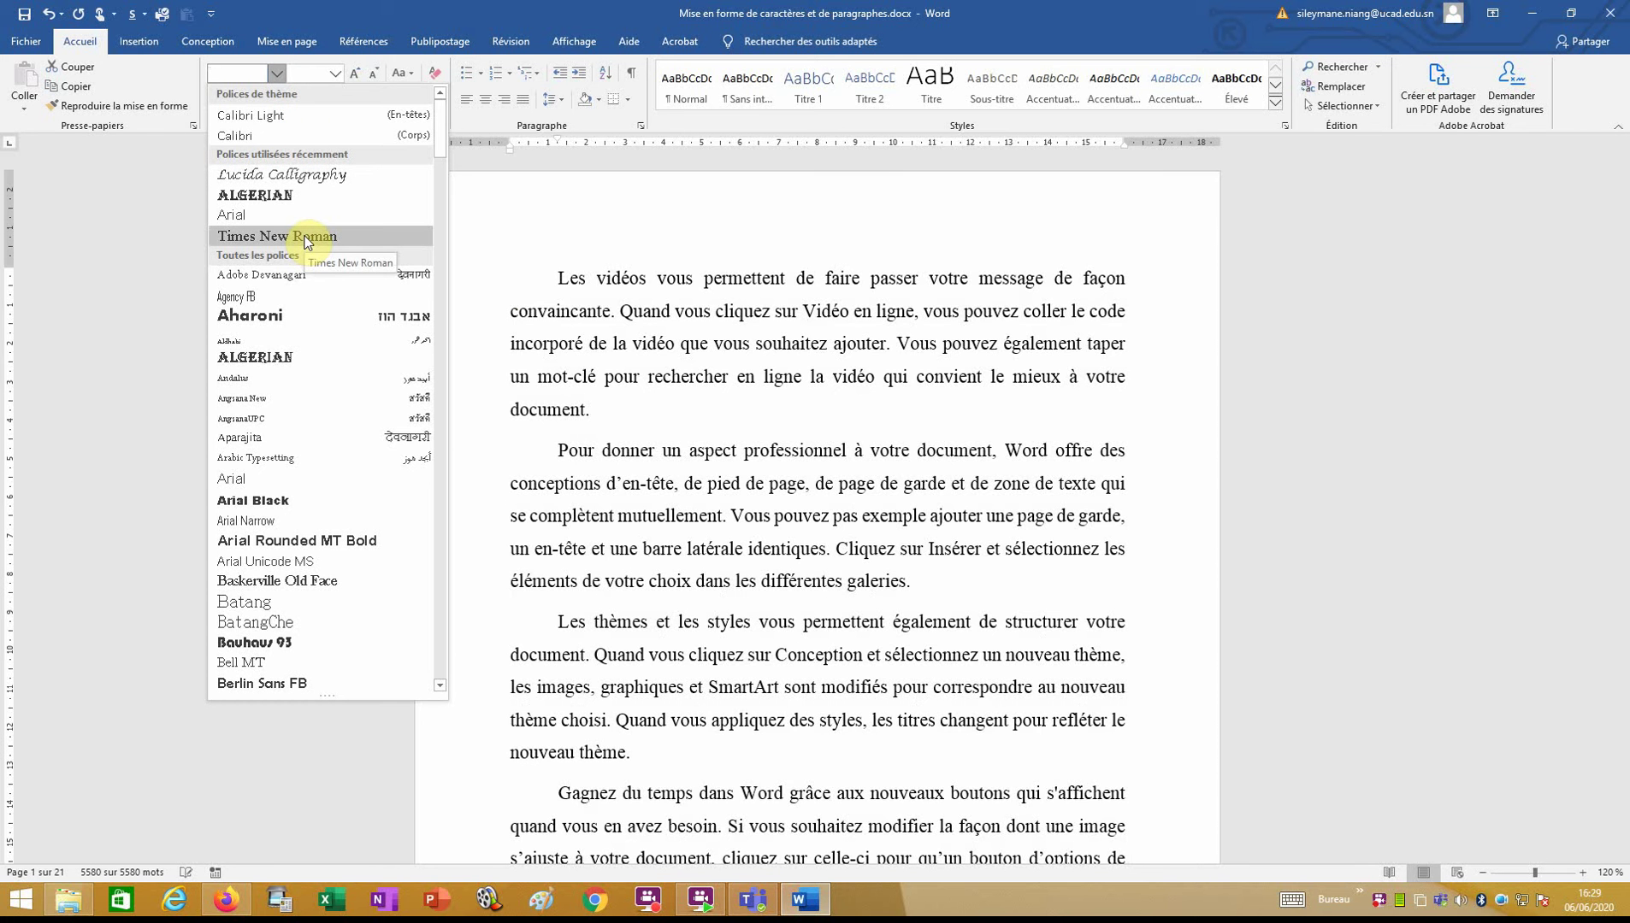
click(301, 239)
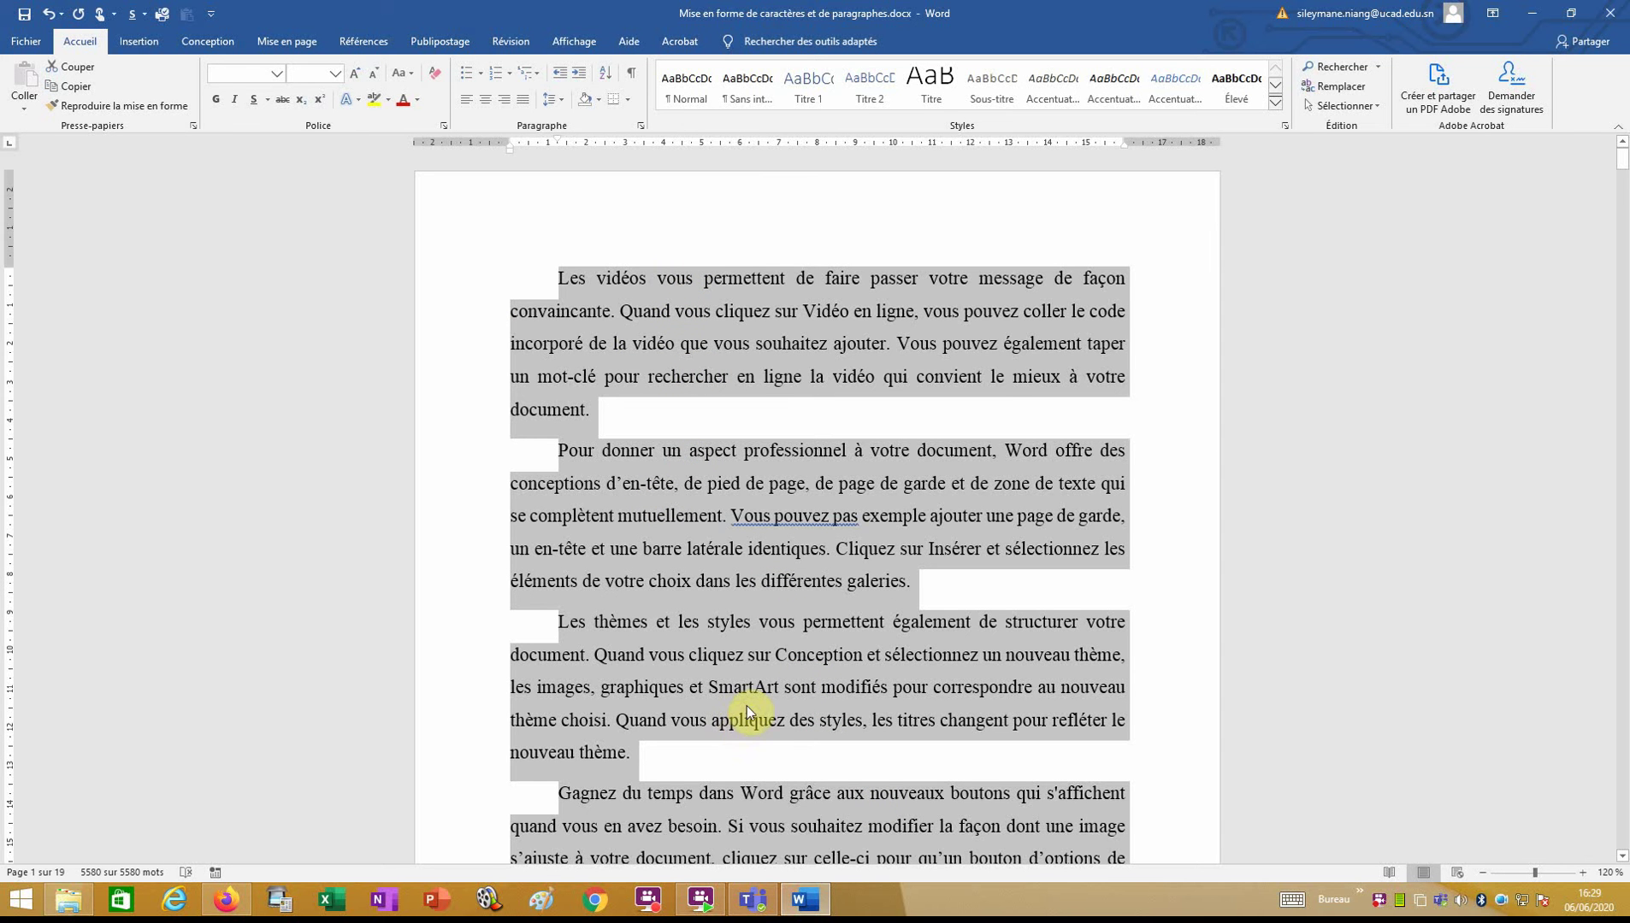
Insert page numbers at the bottom of the pages in the Zone et italiques 2 style
scroll(820, 537, down, 8)
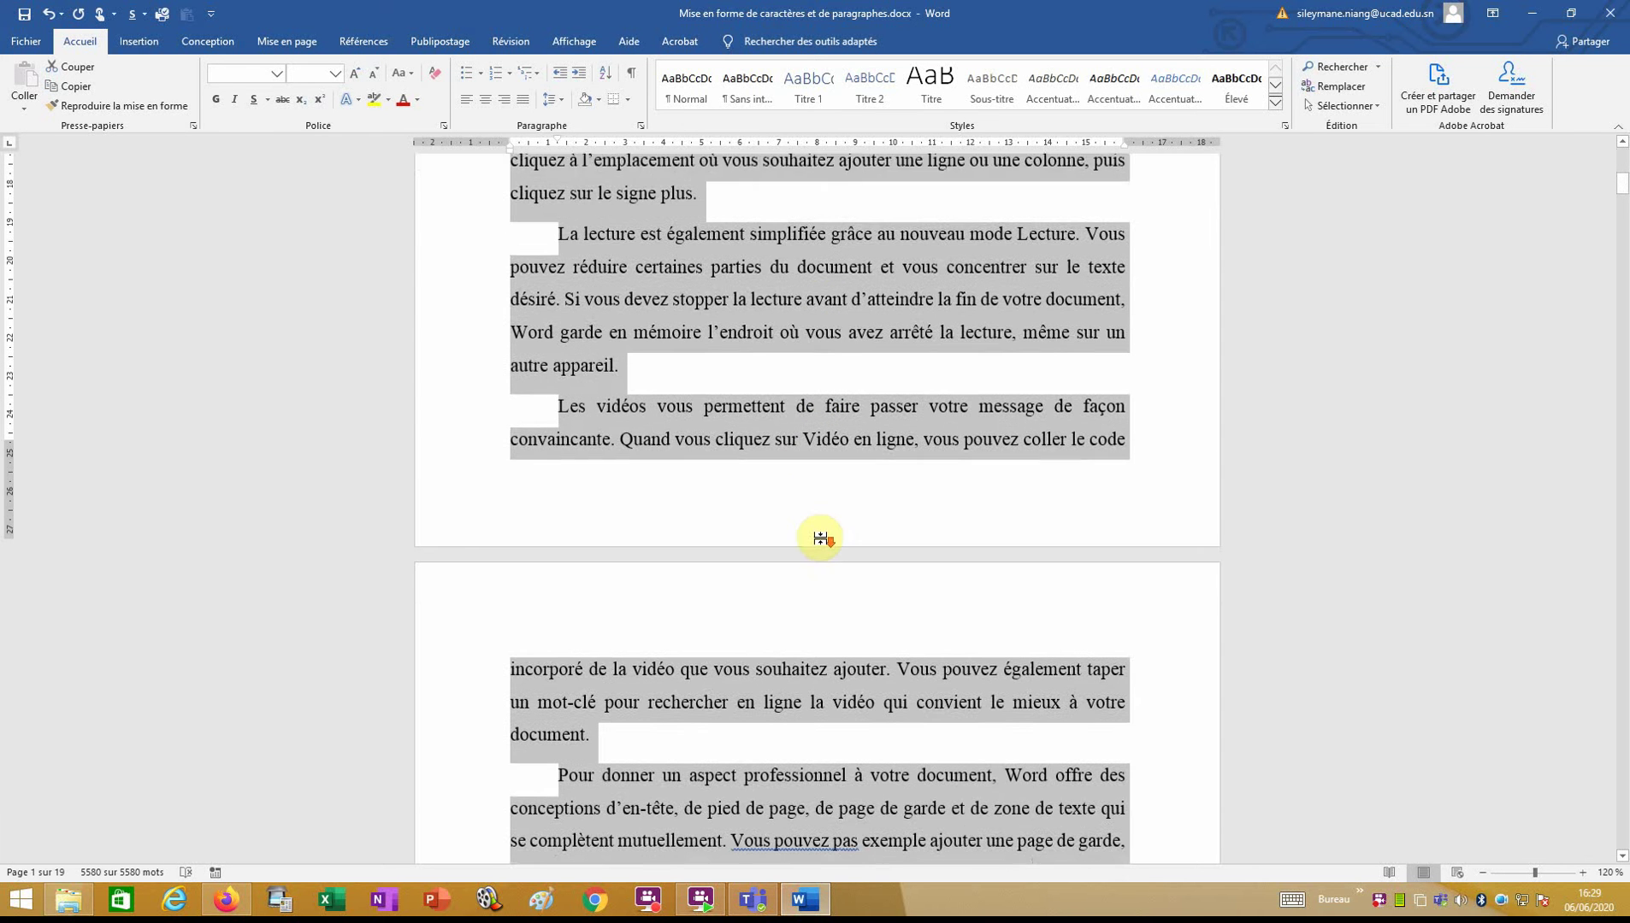
scroll(820, 537, up, 10)
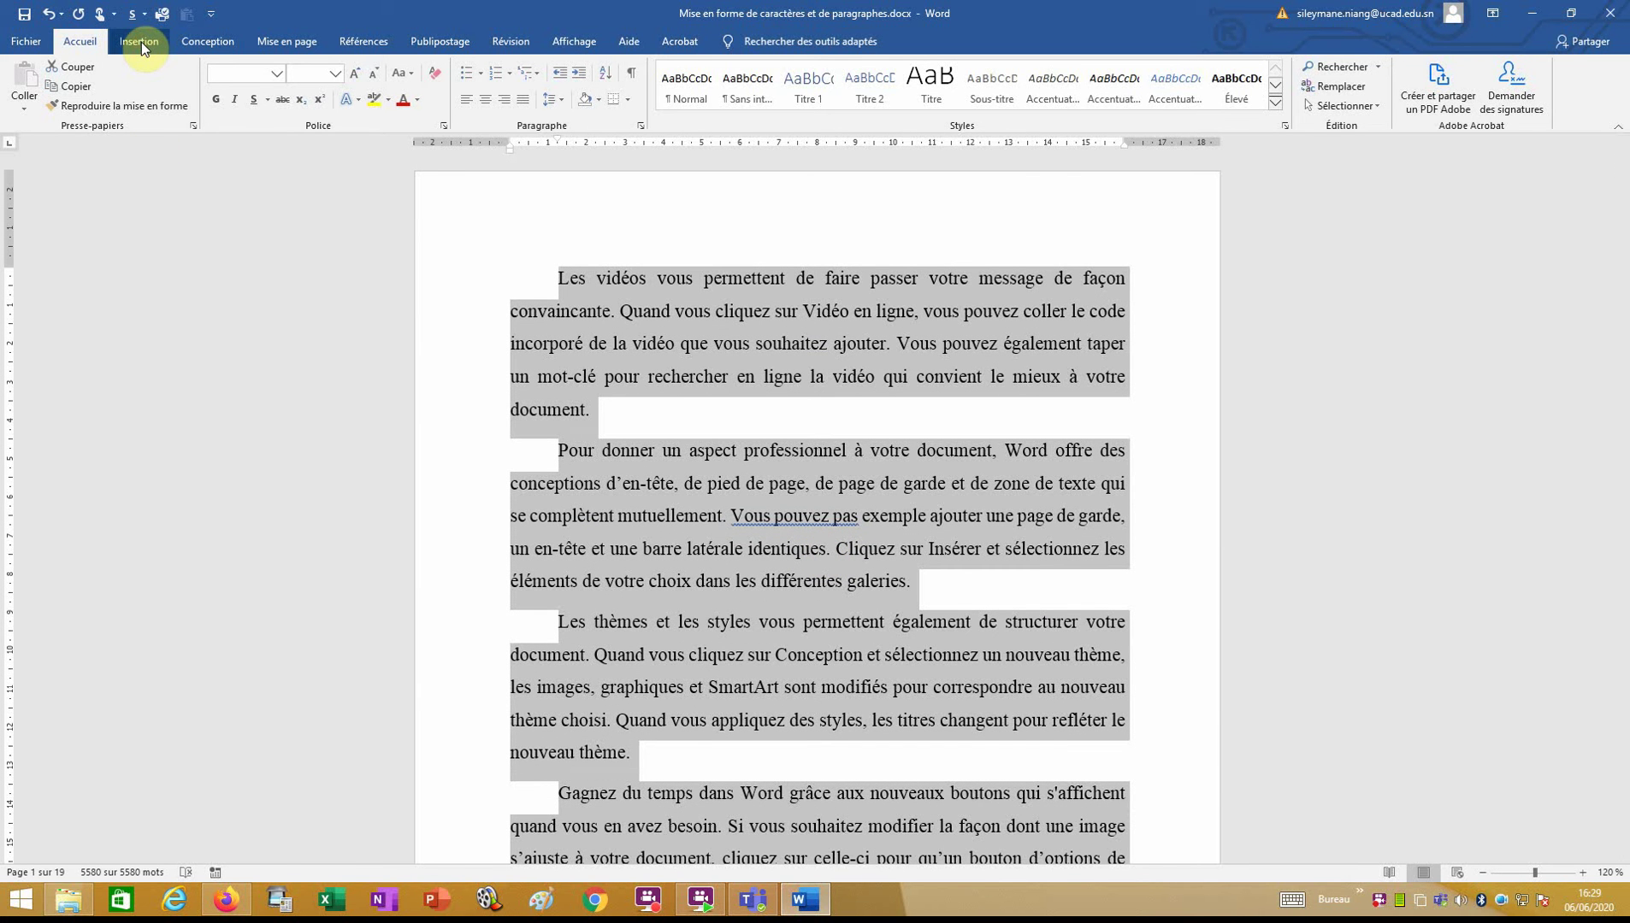
click(141, 41)
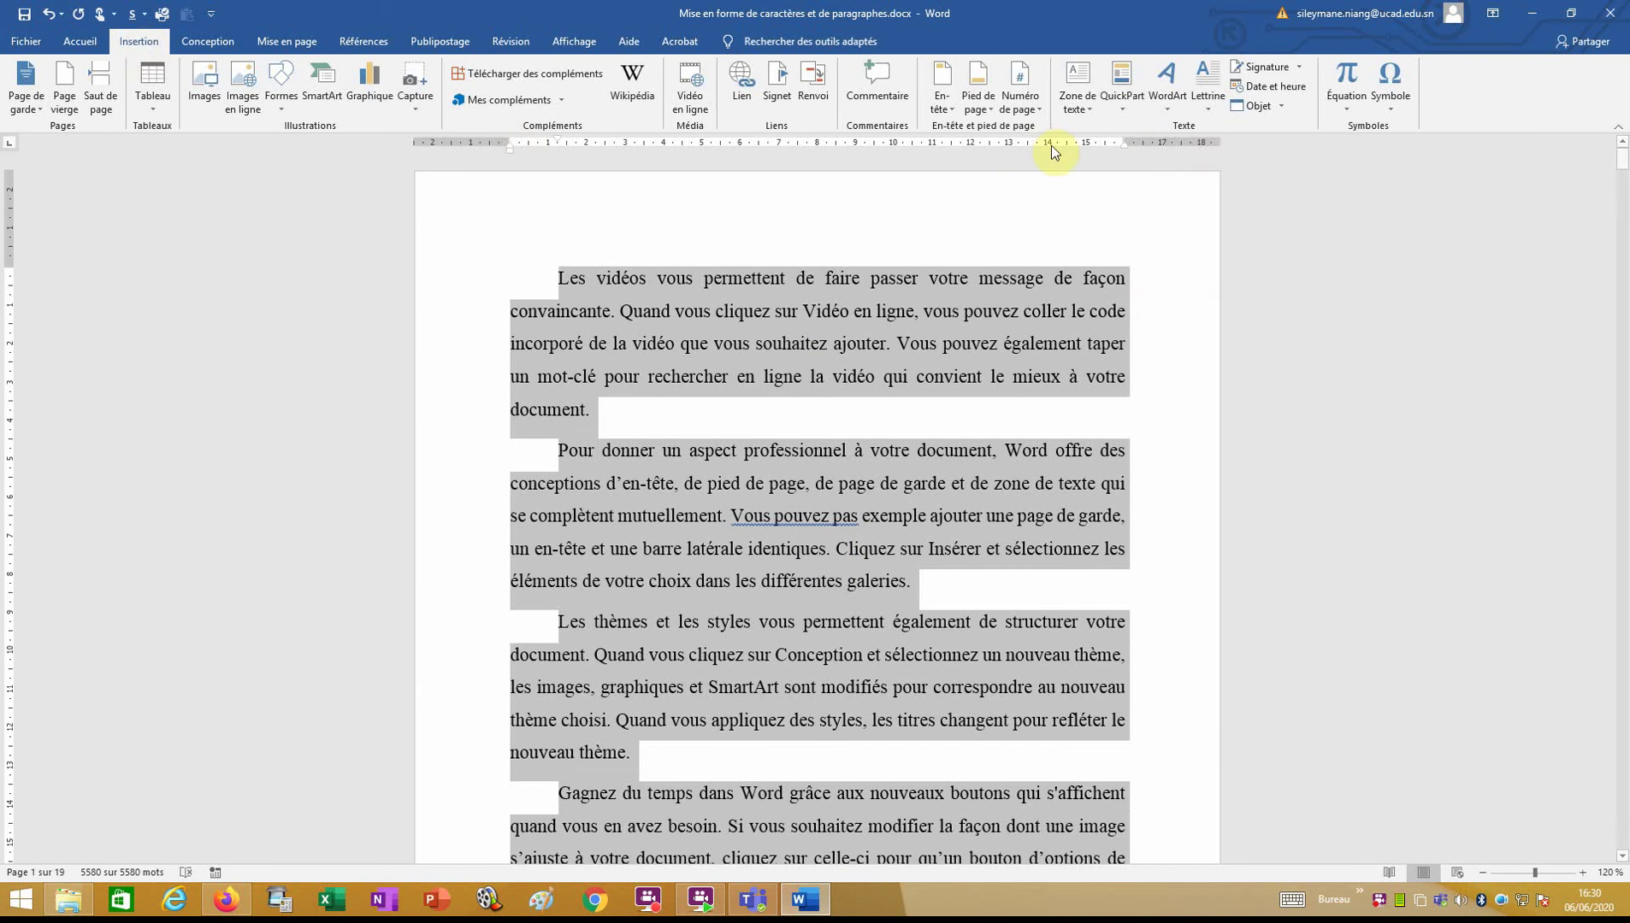
click(1032, 110)
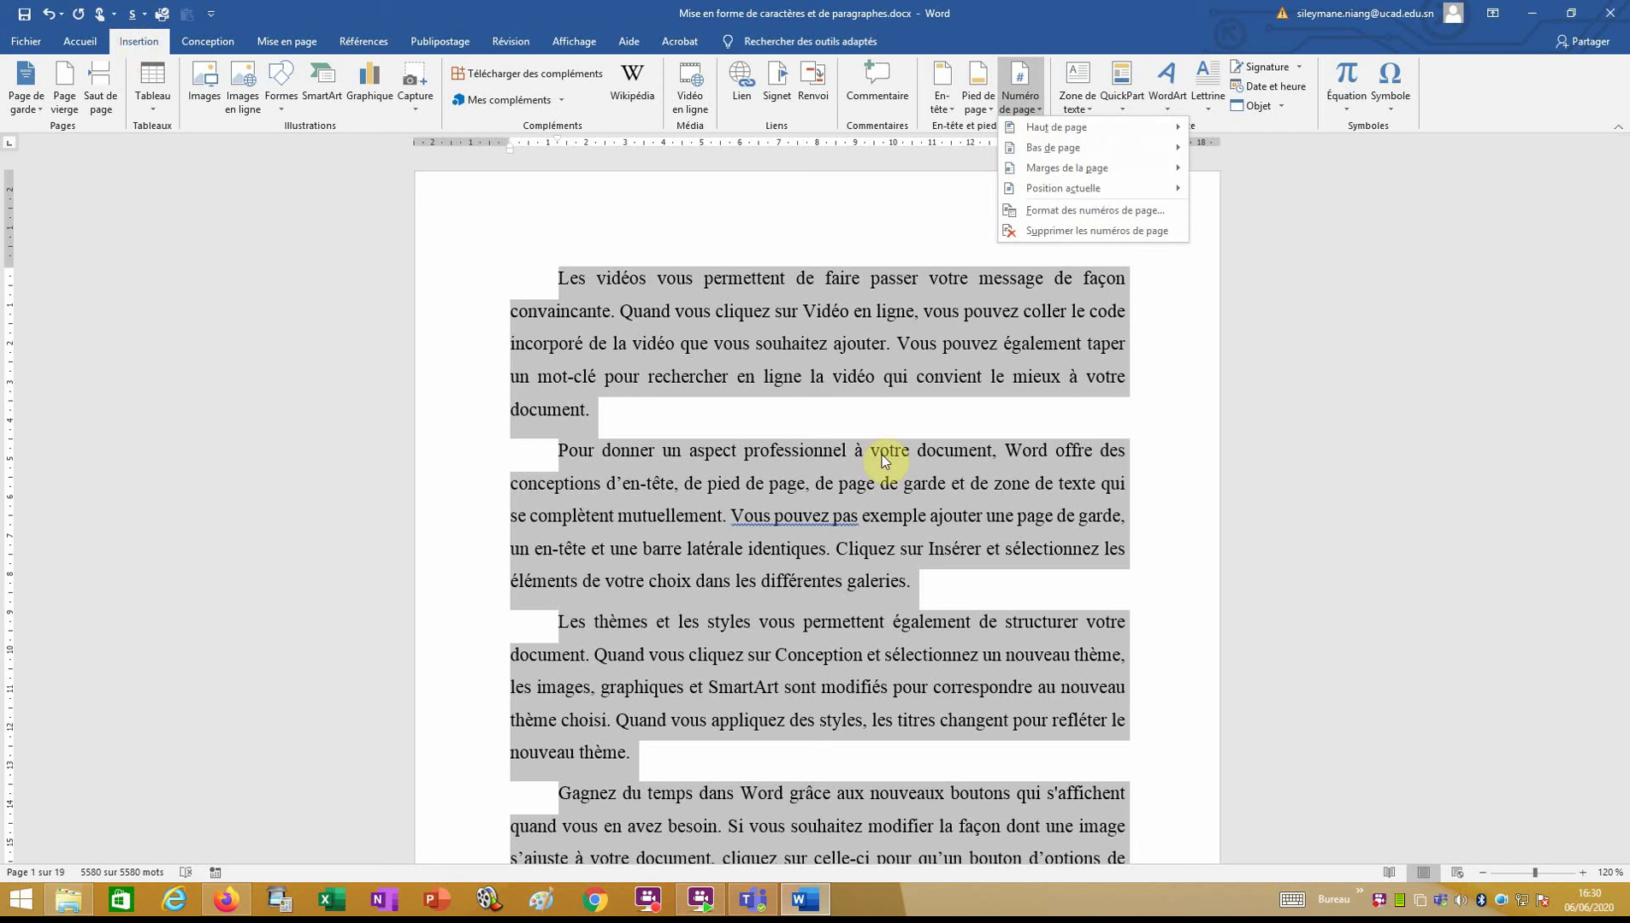
click(1032, 112)
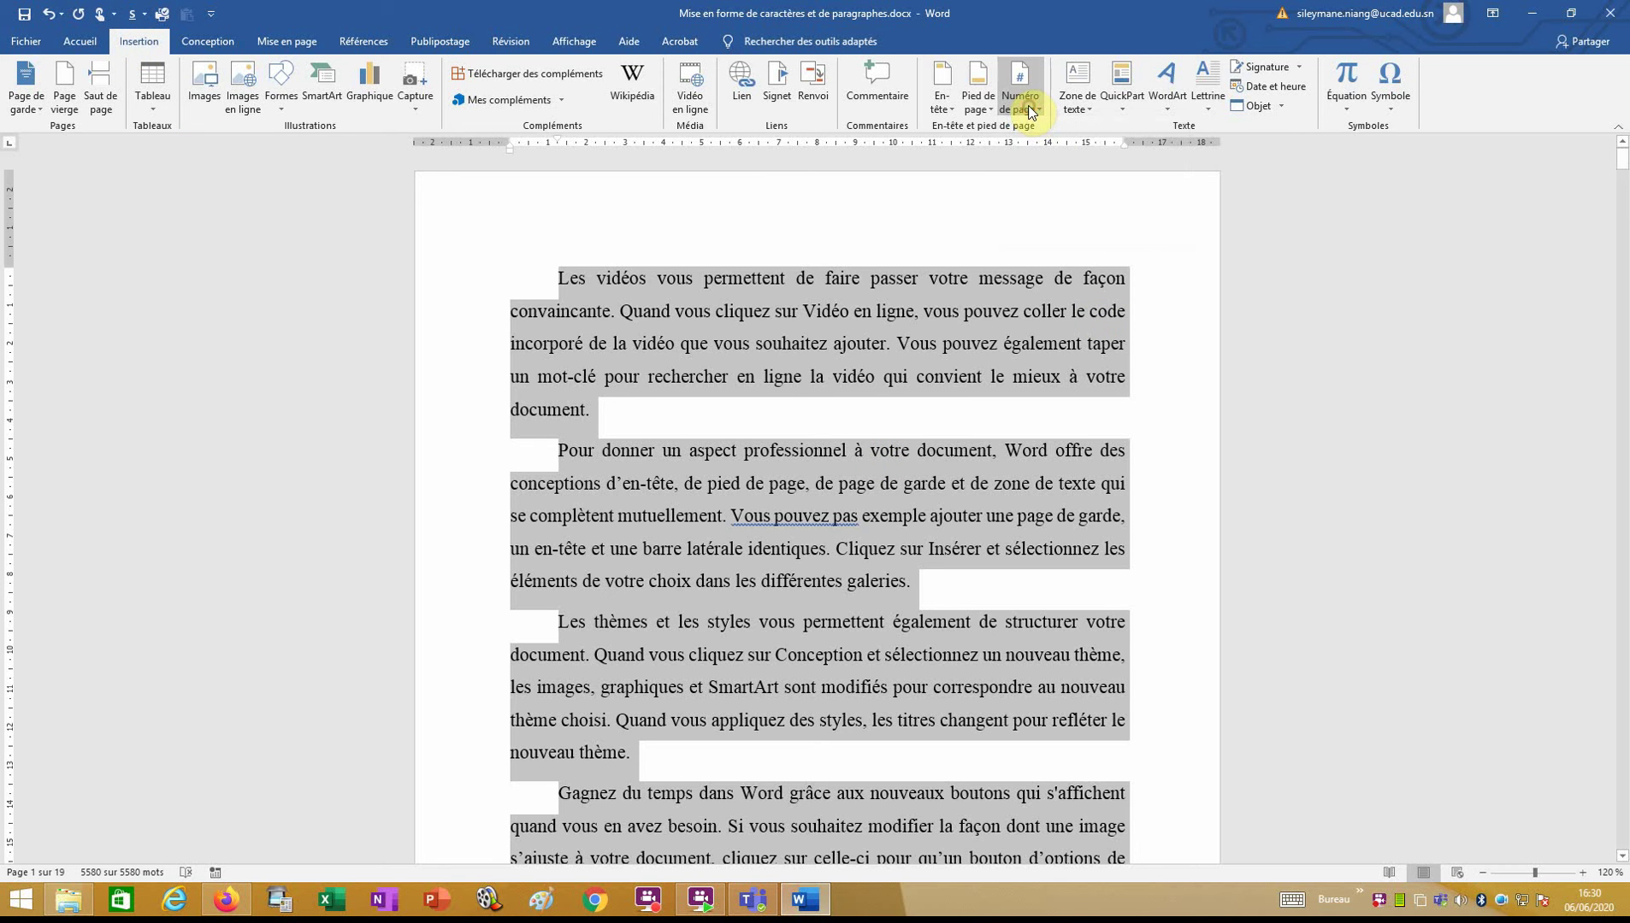
click(1032, 112)
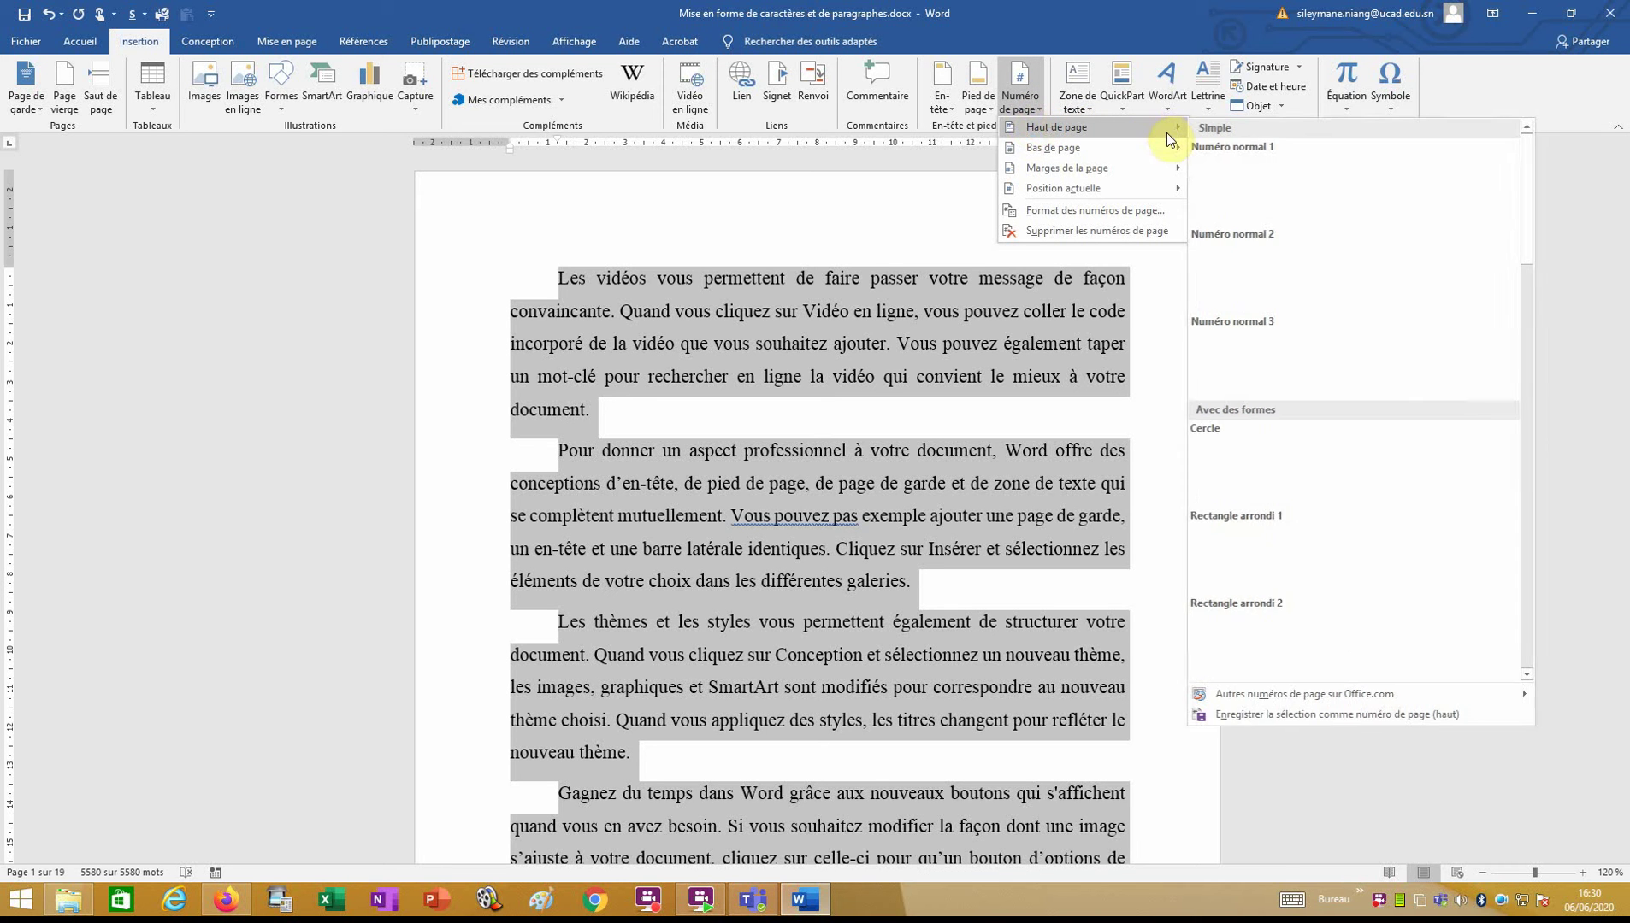
mouse_move(1060, 148)
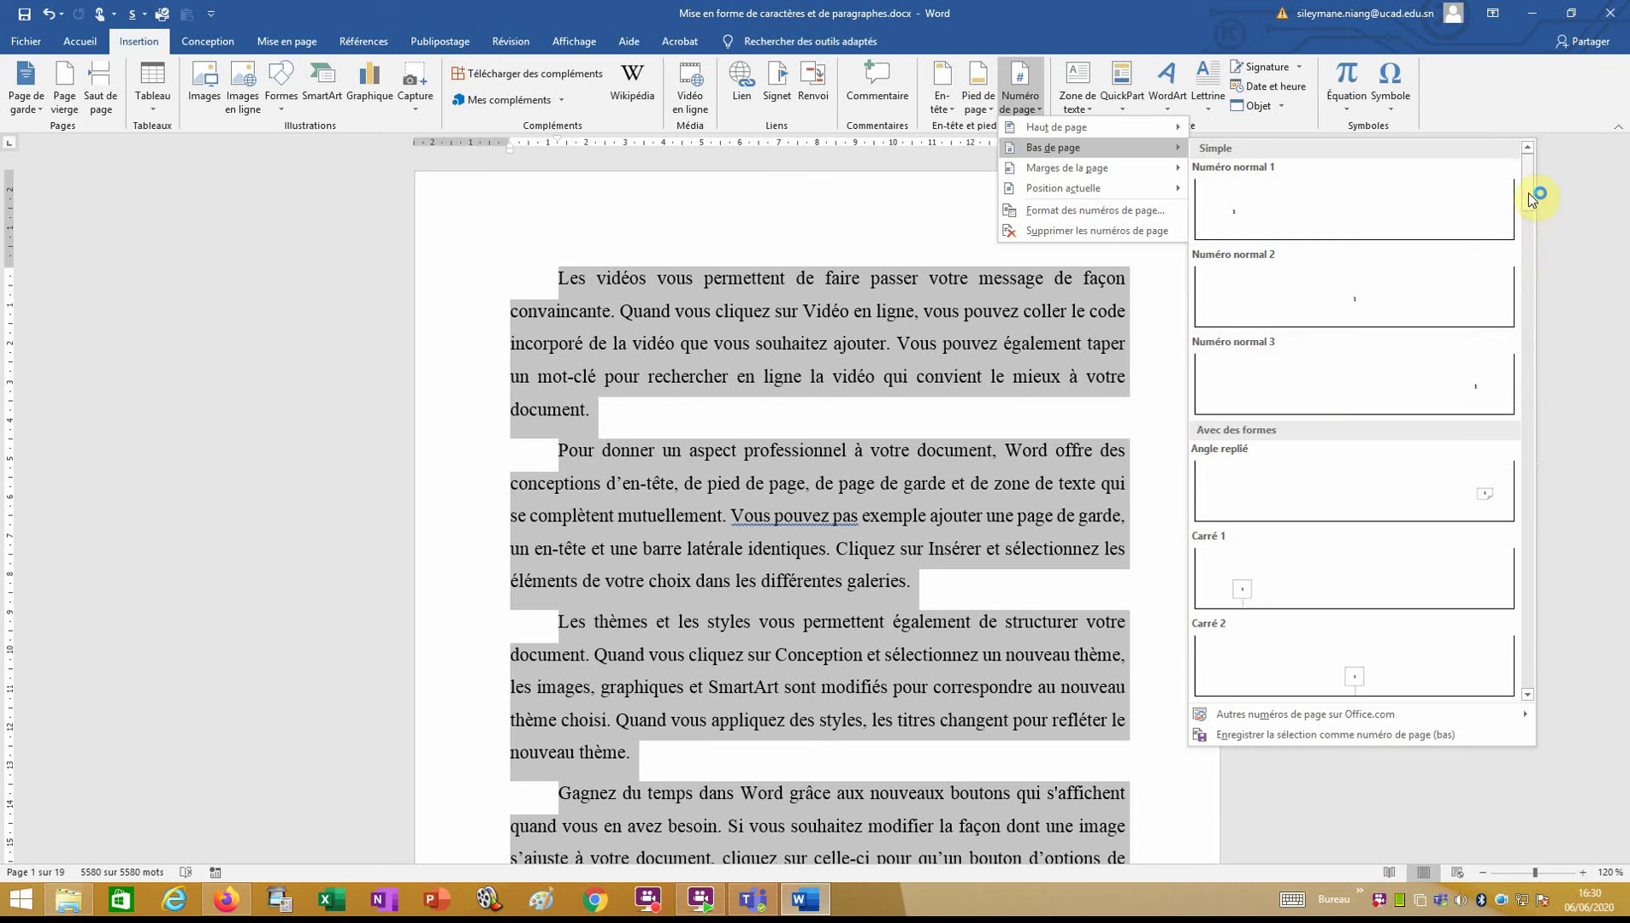
drag(1528, 194, 1534, 430)
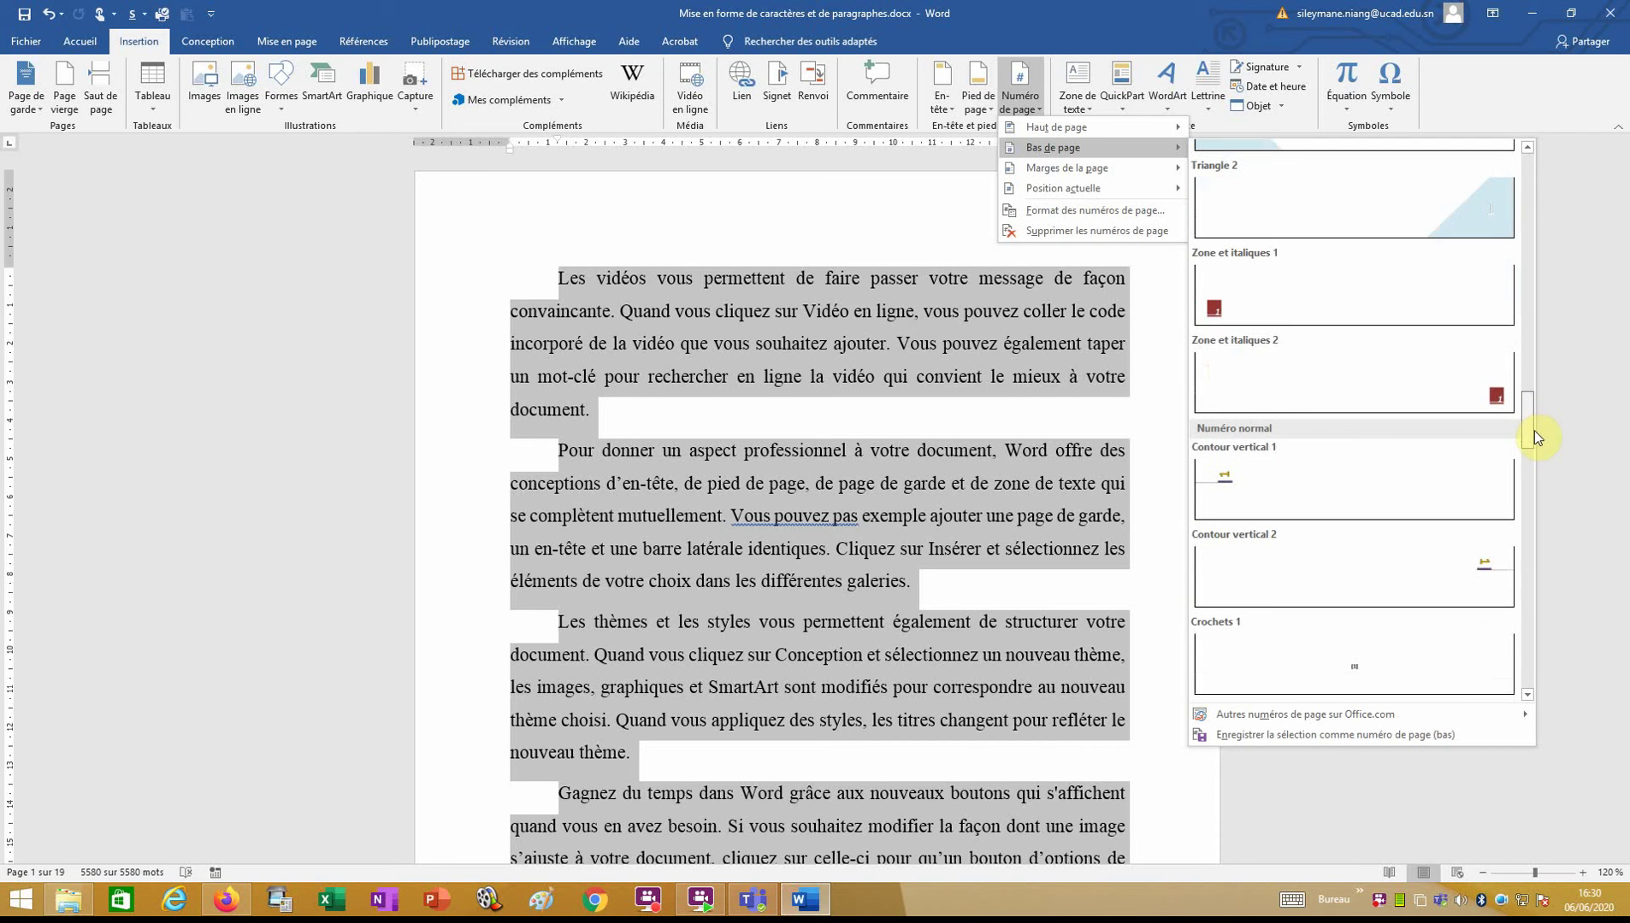
click(1337, 371)
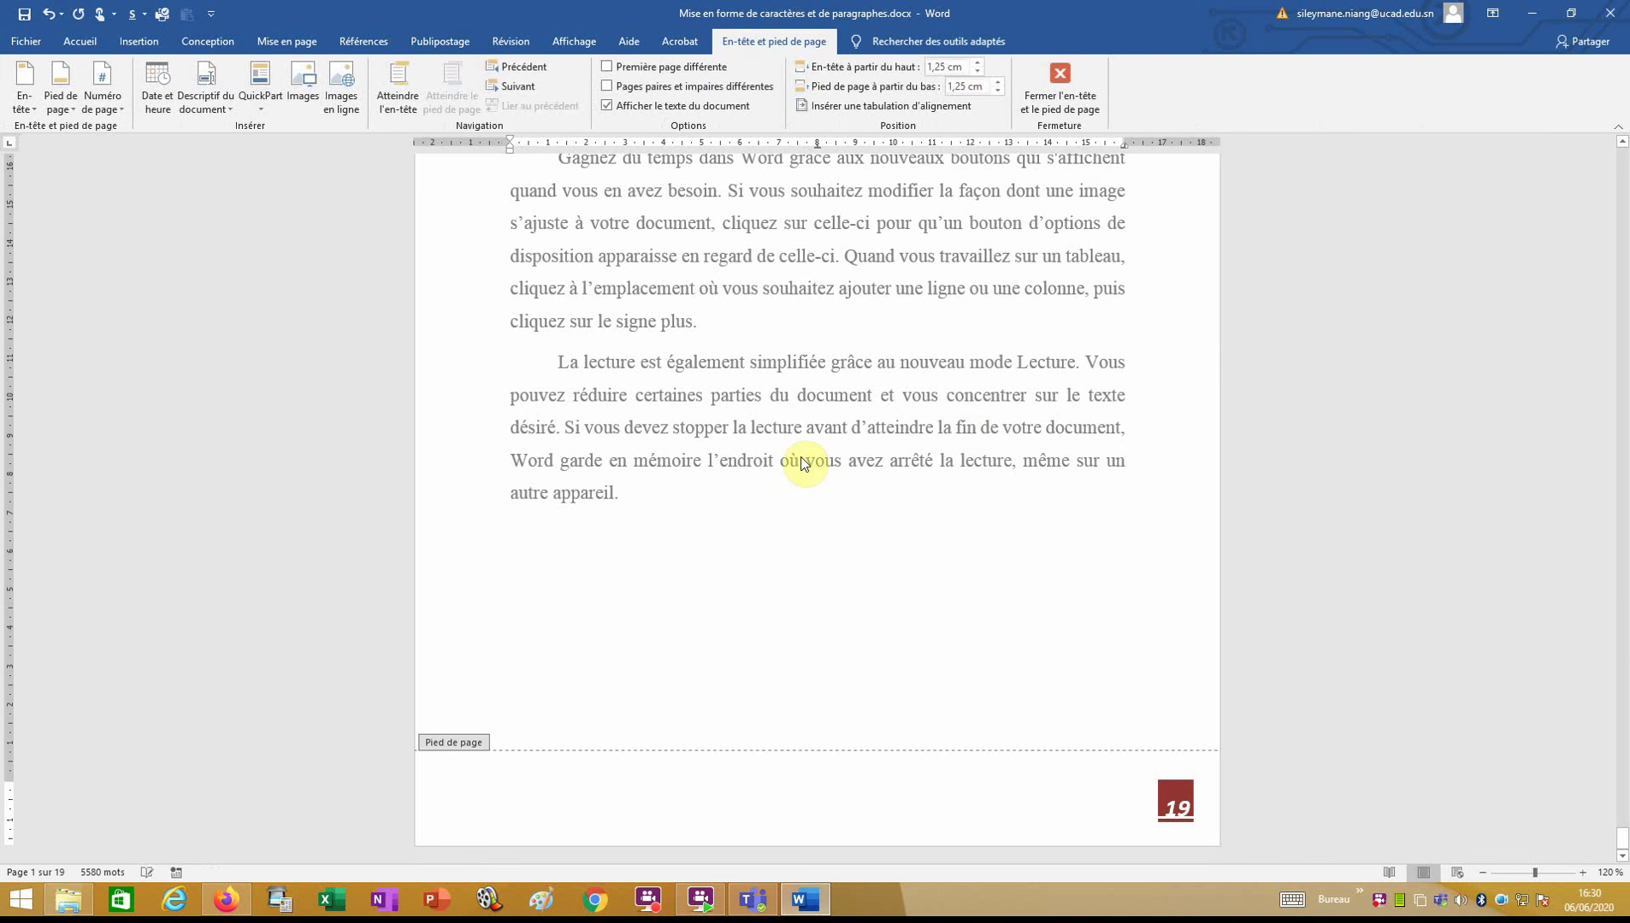
Check the page number in the footer of the preceding page, and close header and footer editing
scroll(802, 462, up, 5)
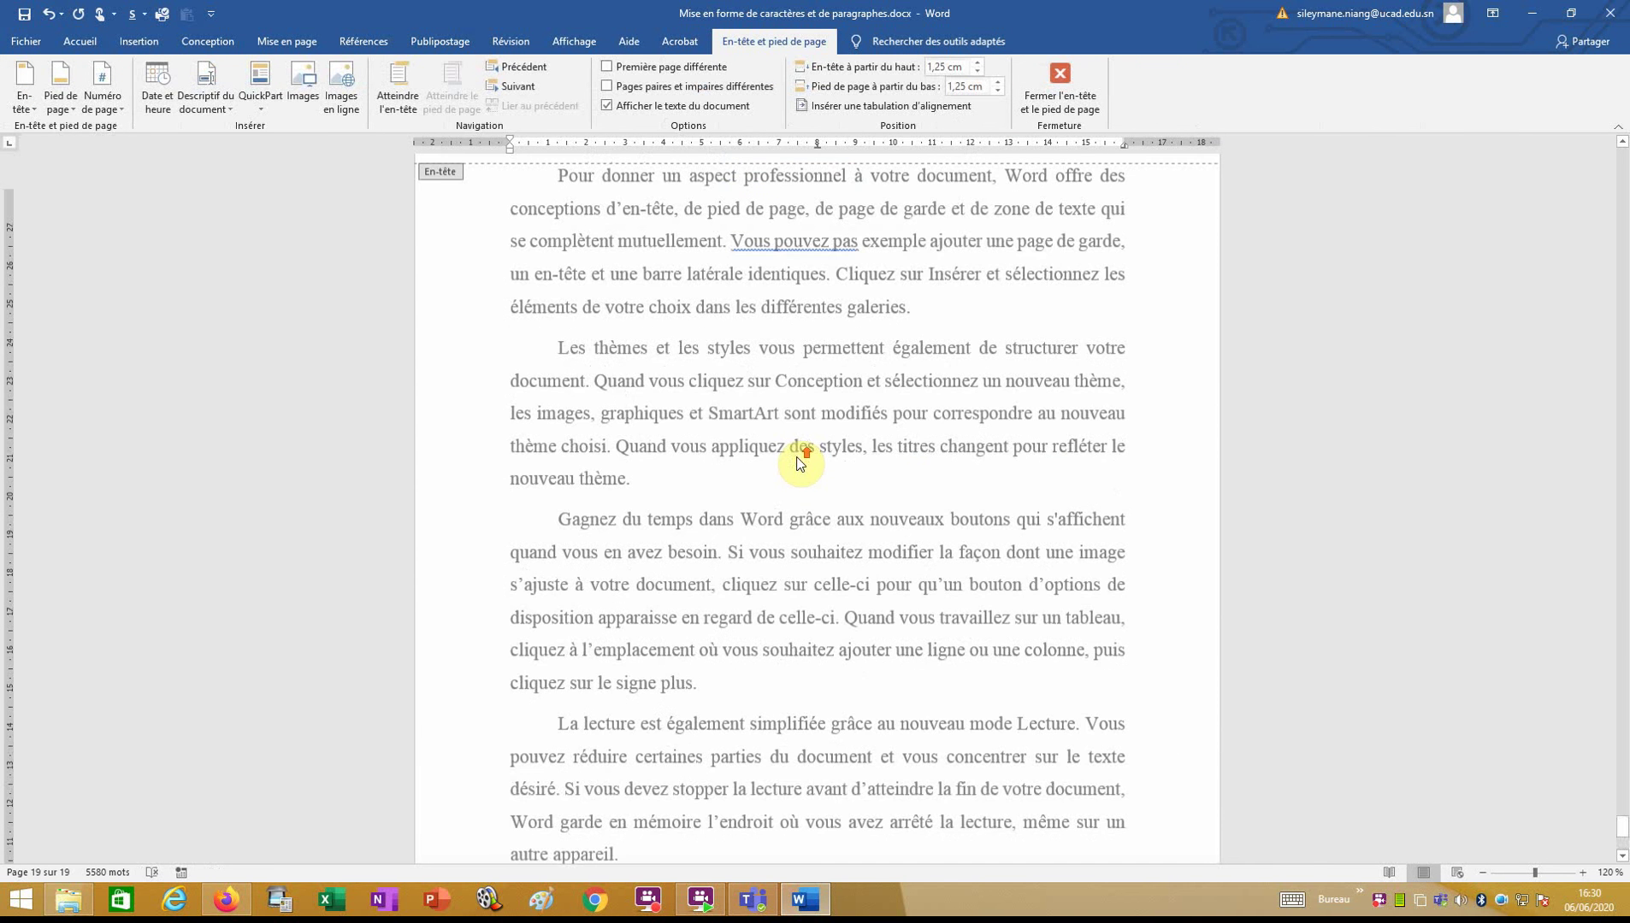
scroll(802, 463, up, 3)
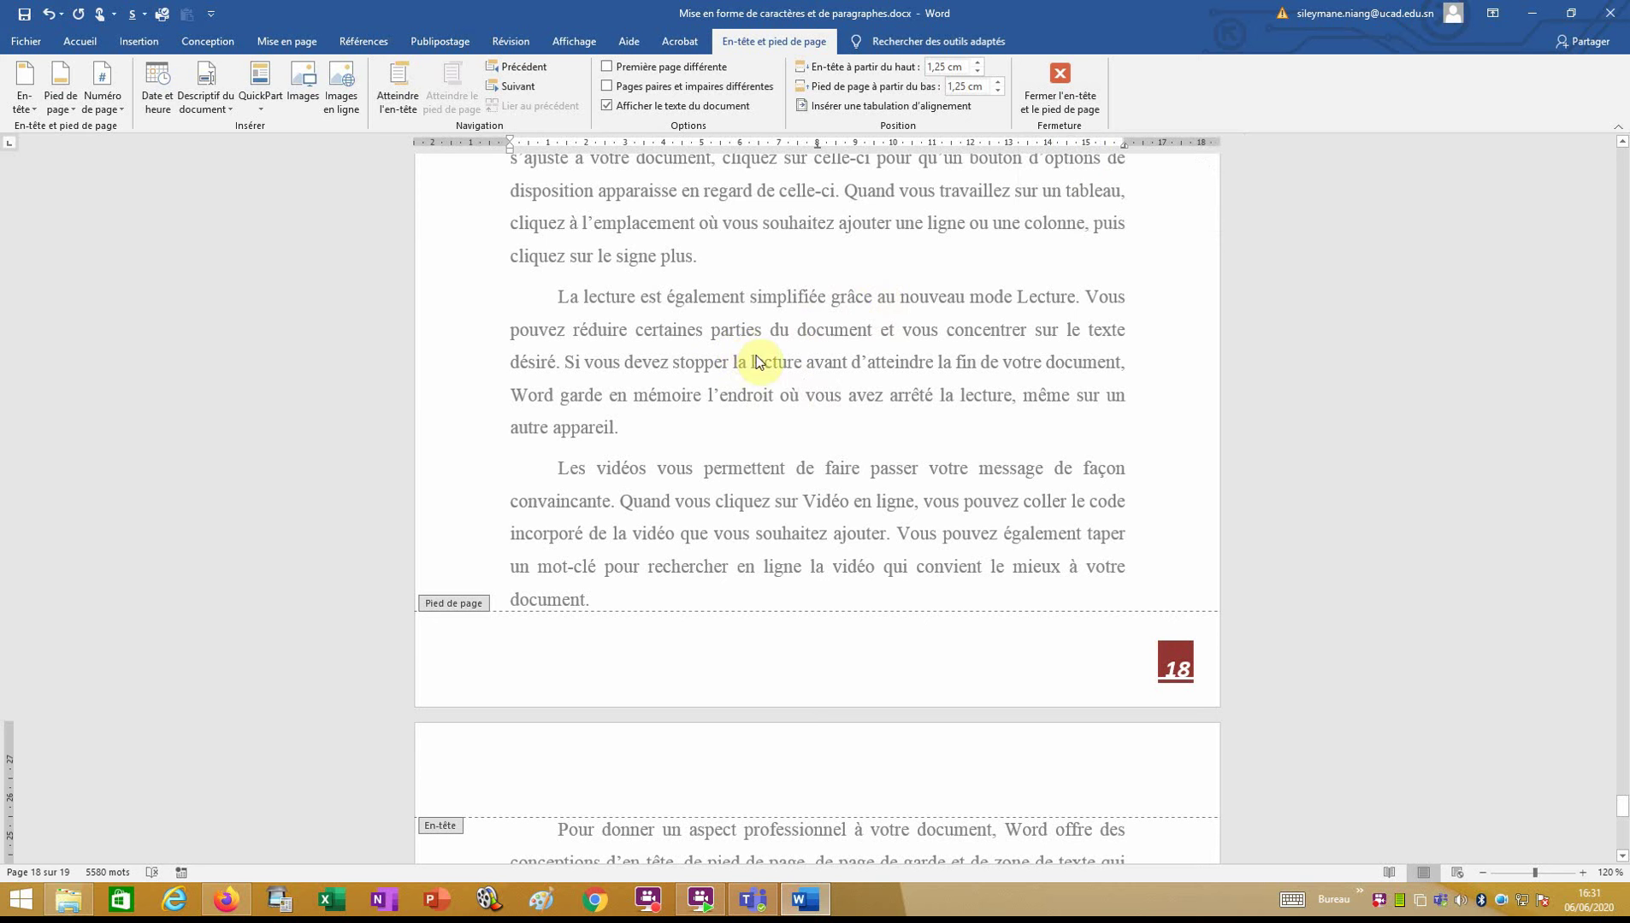
click(1073, 80)
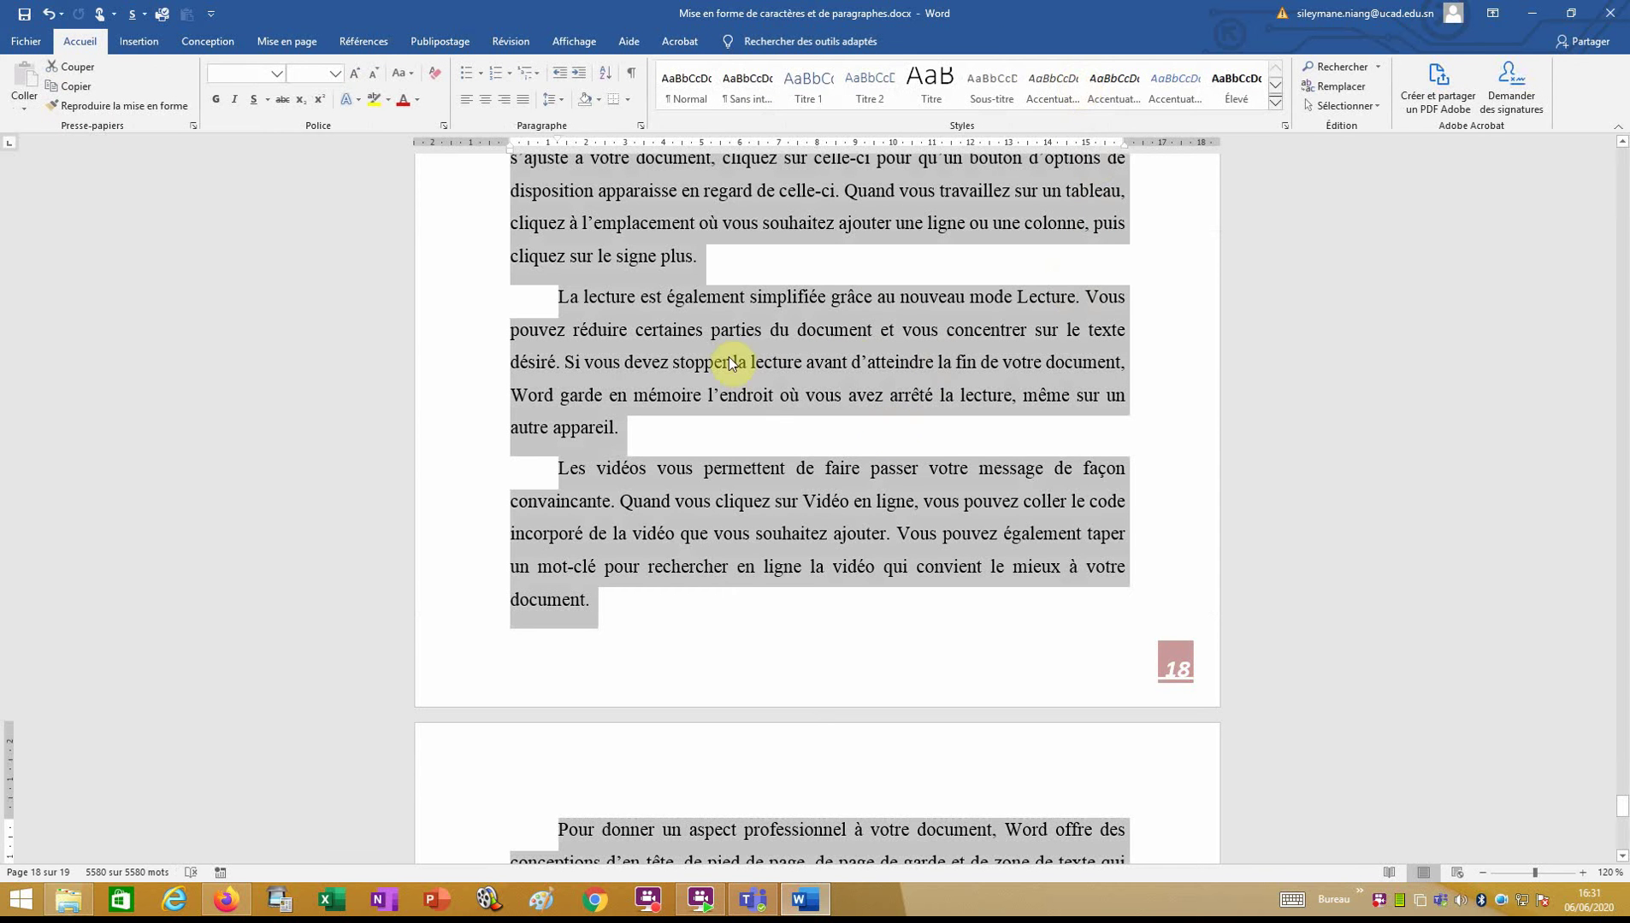
Check the page numbers in the footers from page 18 backwards, and return to the beginning of the document
scroll(811, 301, up, 12)
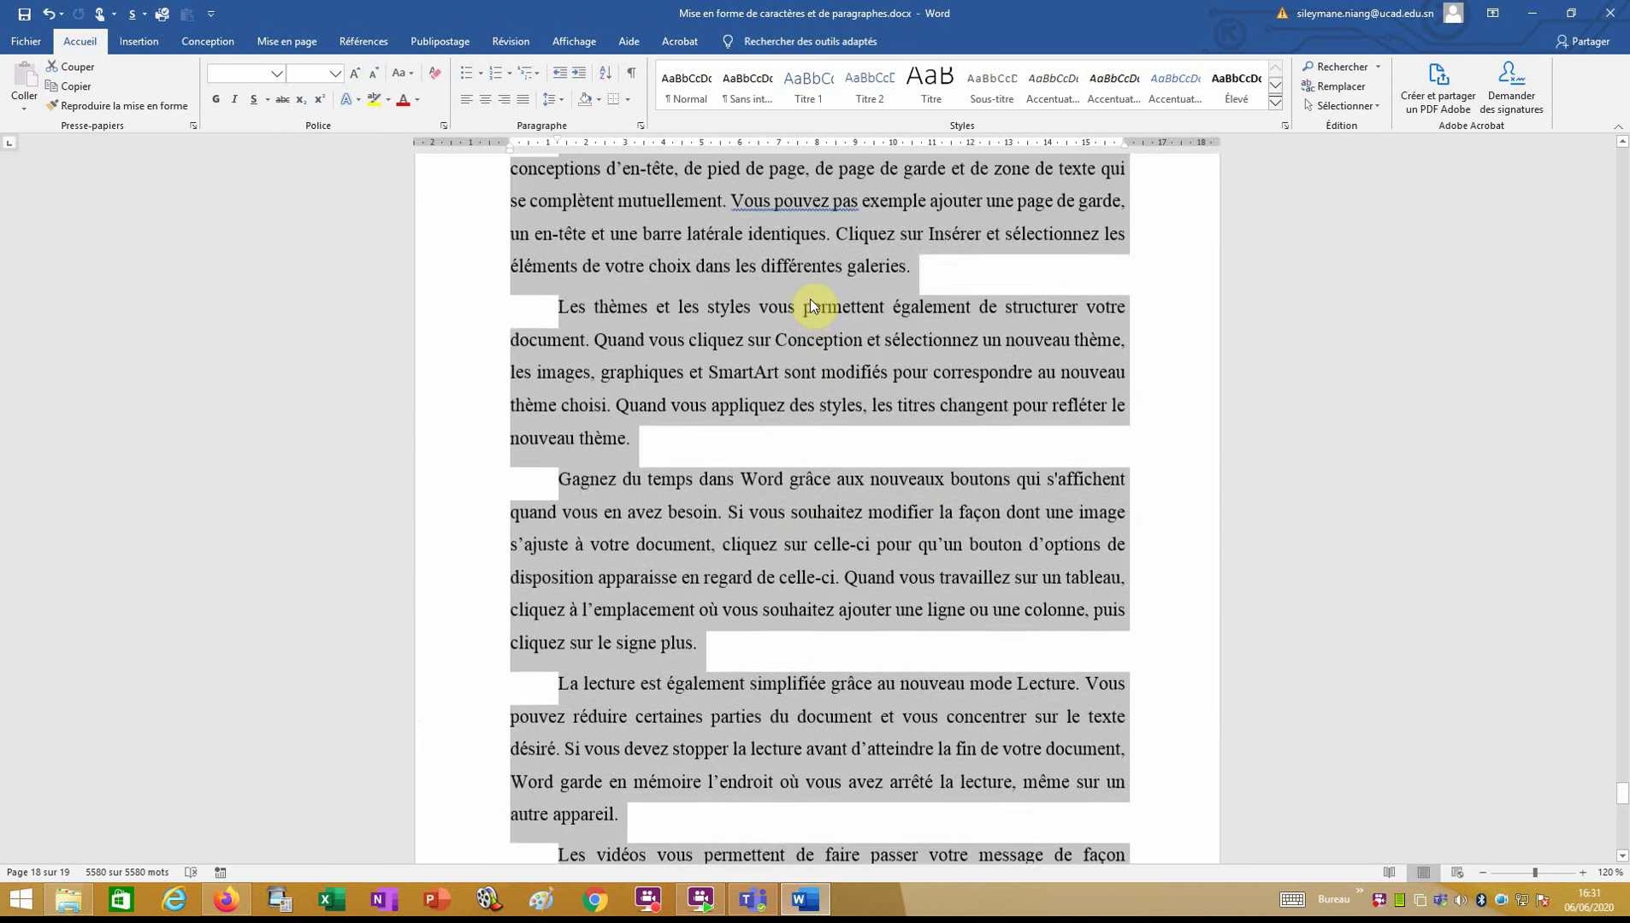
scroll(812, 305, up, 12)
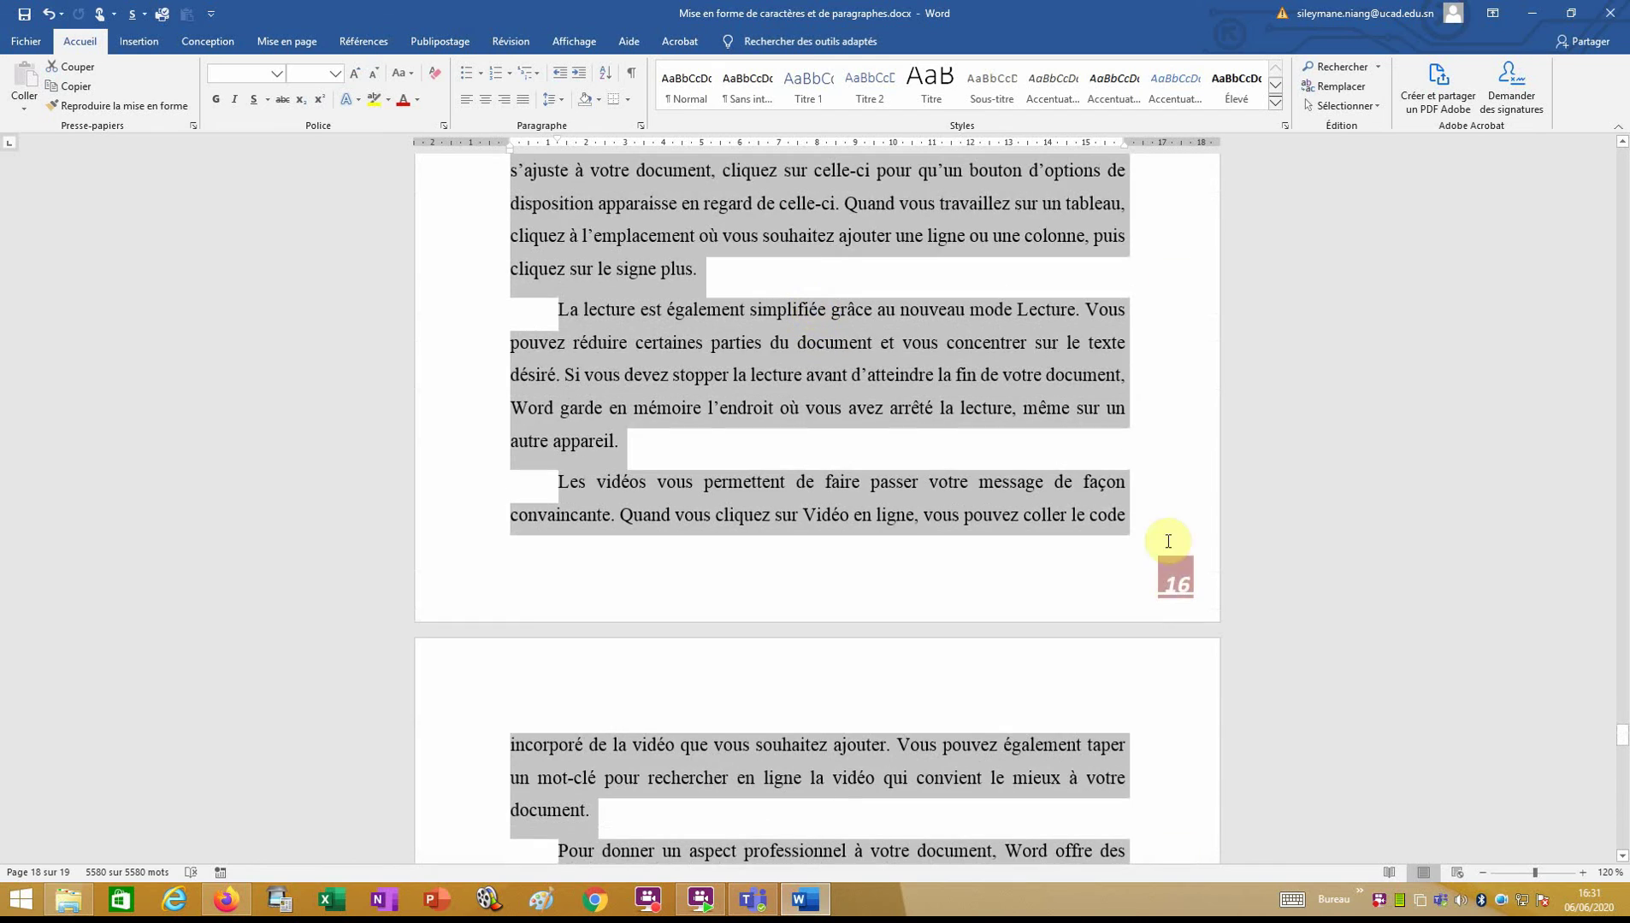
scroll(878, 421, up, 3)
scroll(878, 422, up, 15)
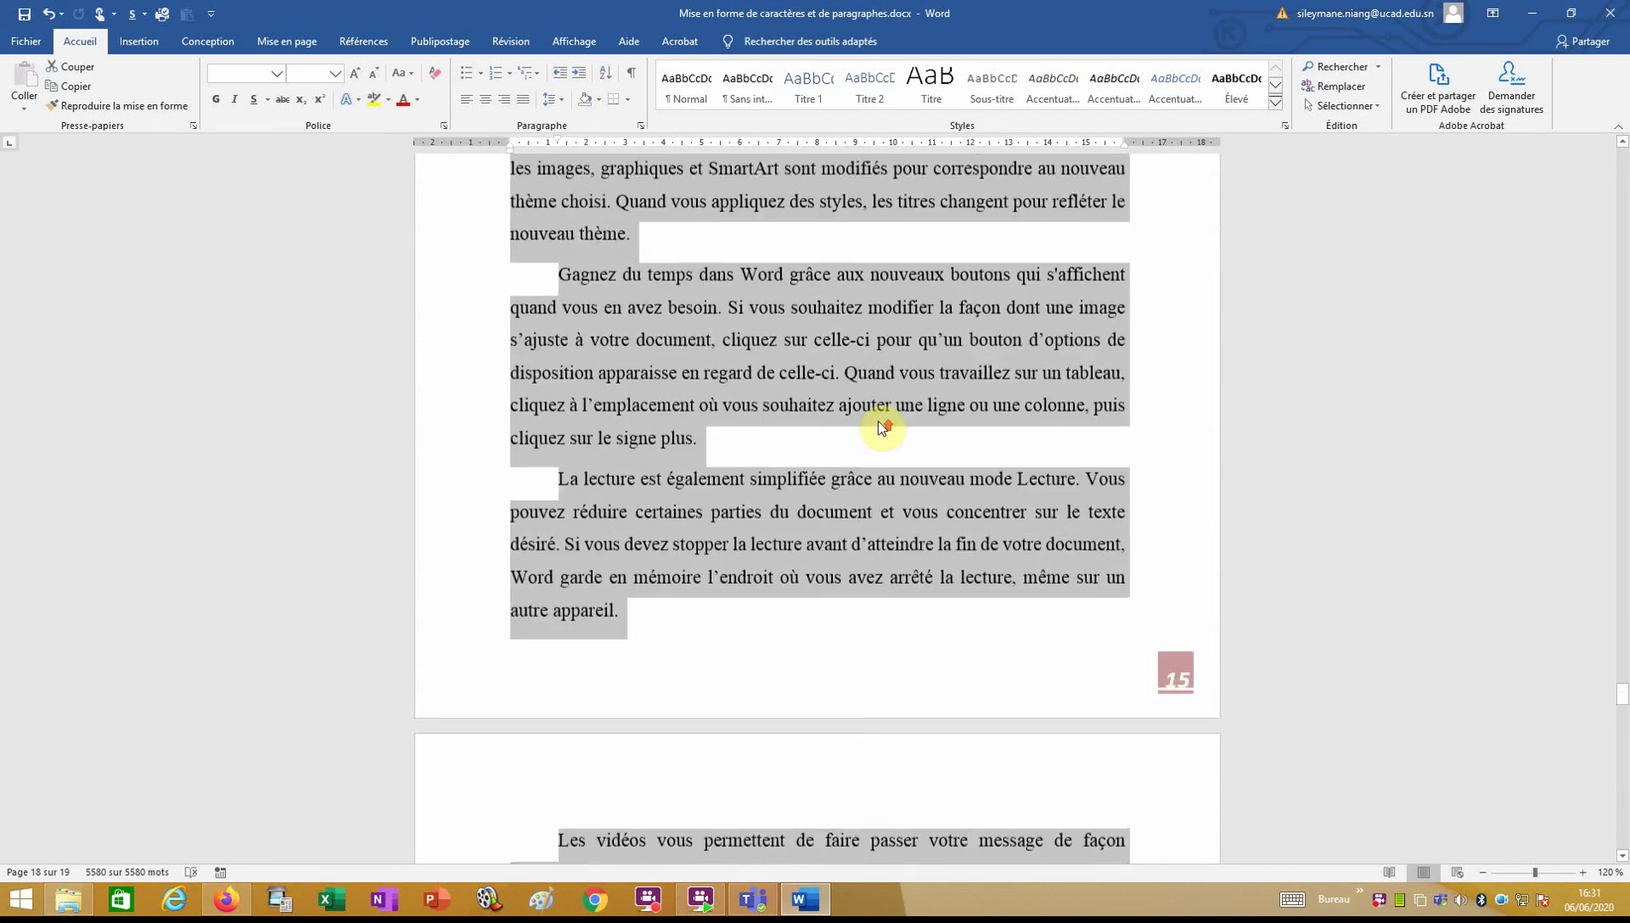
scroll(872, 425, up, 15)
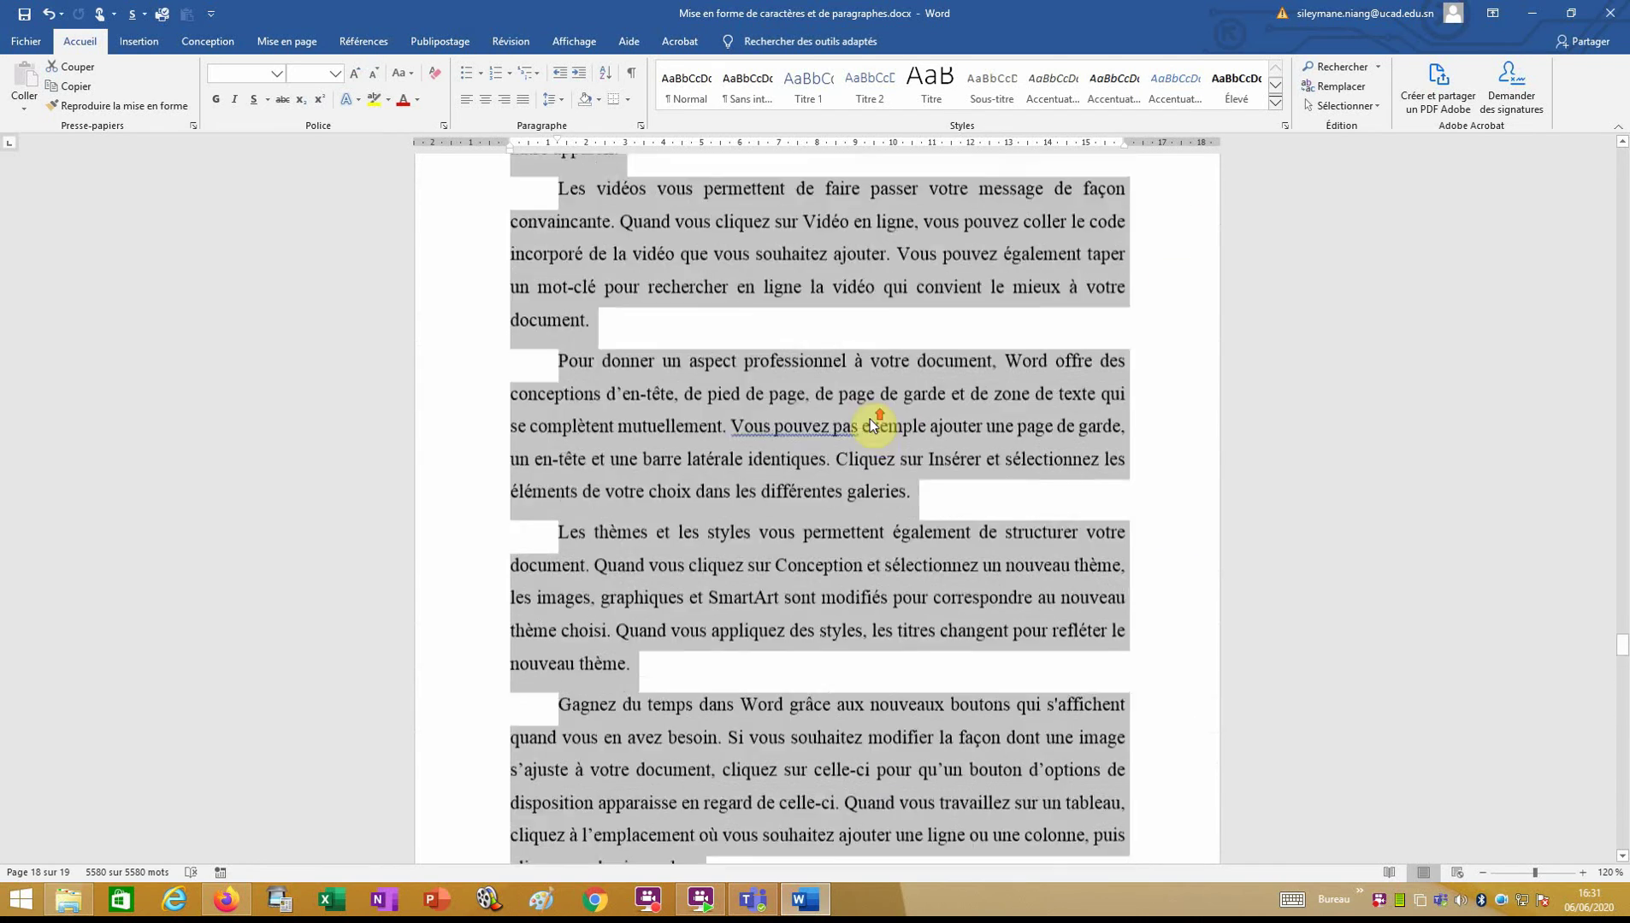
scroll(866, 419, up, 15)
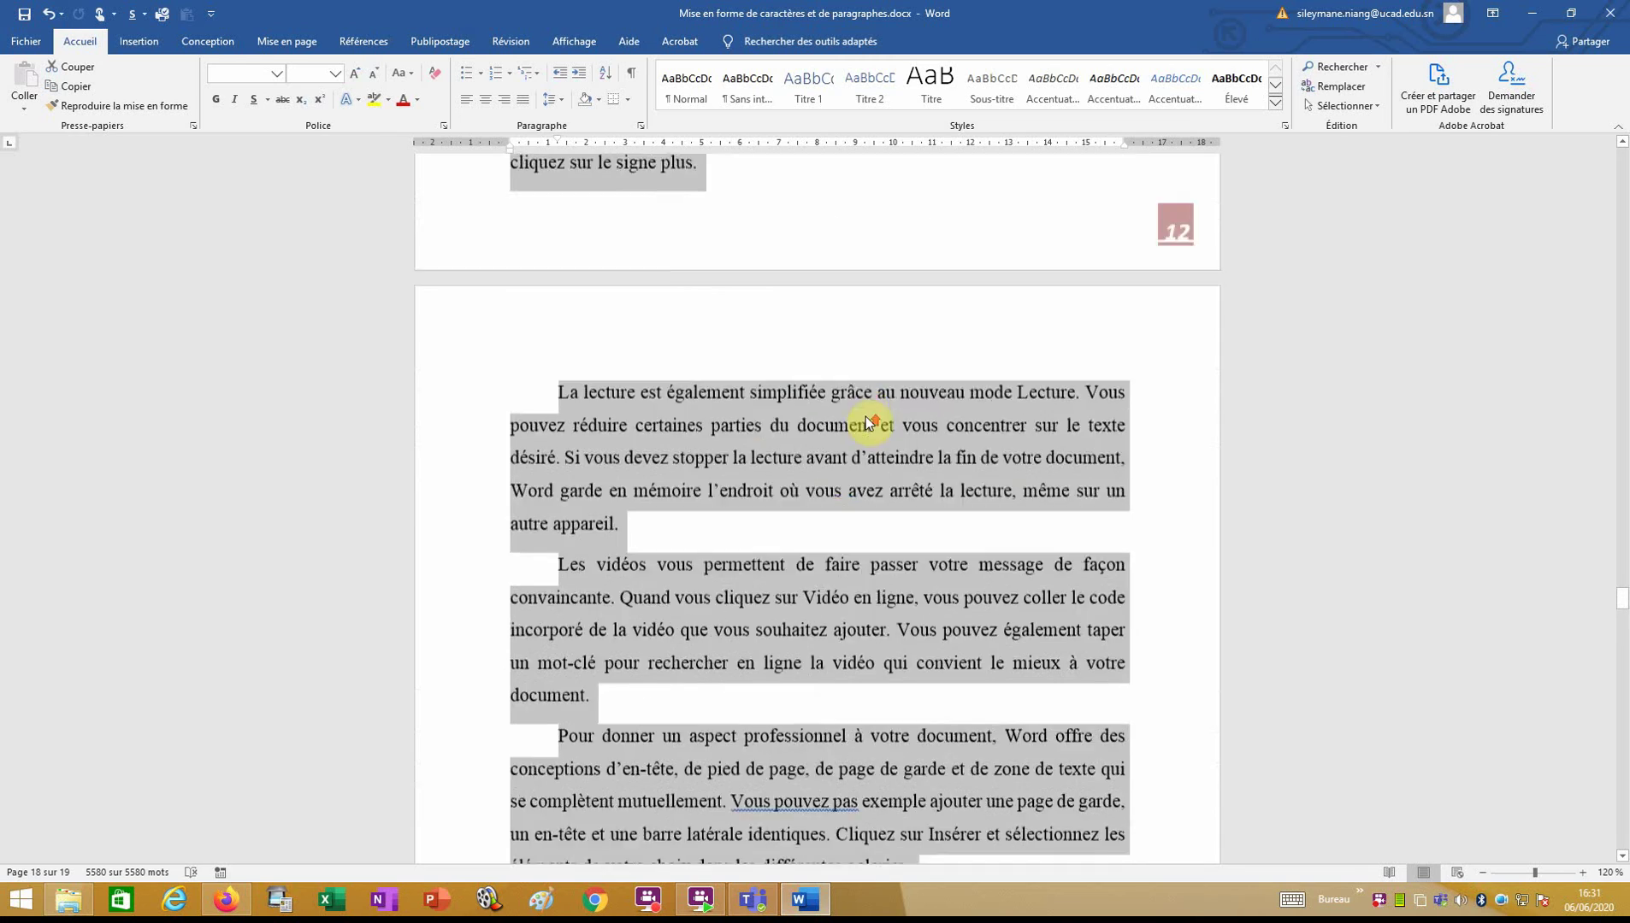
scroll(866, 416, up, 15)
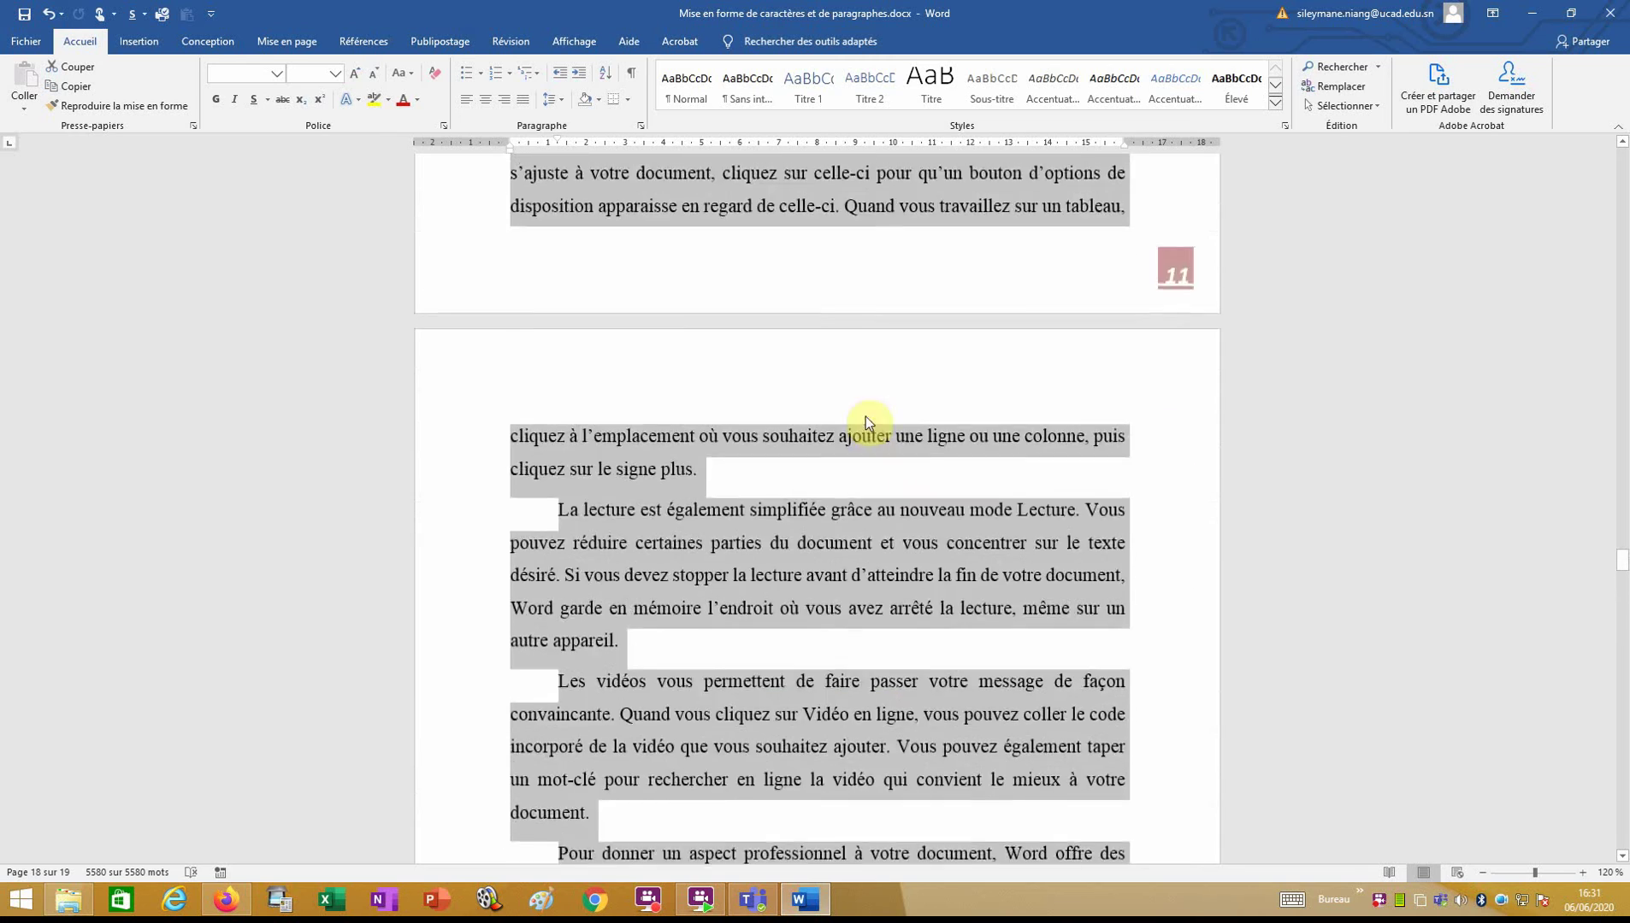
scroll(866, 419, up, 15)
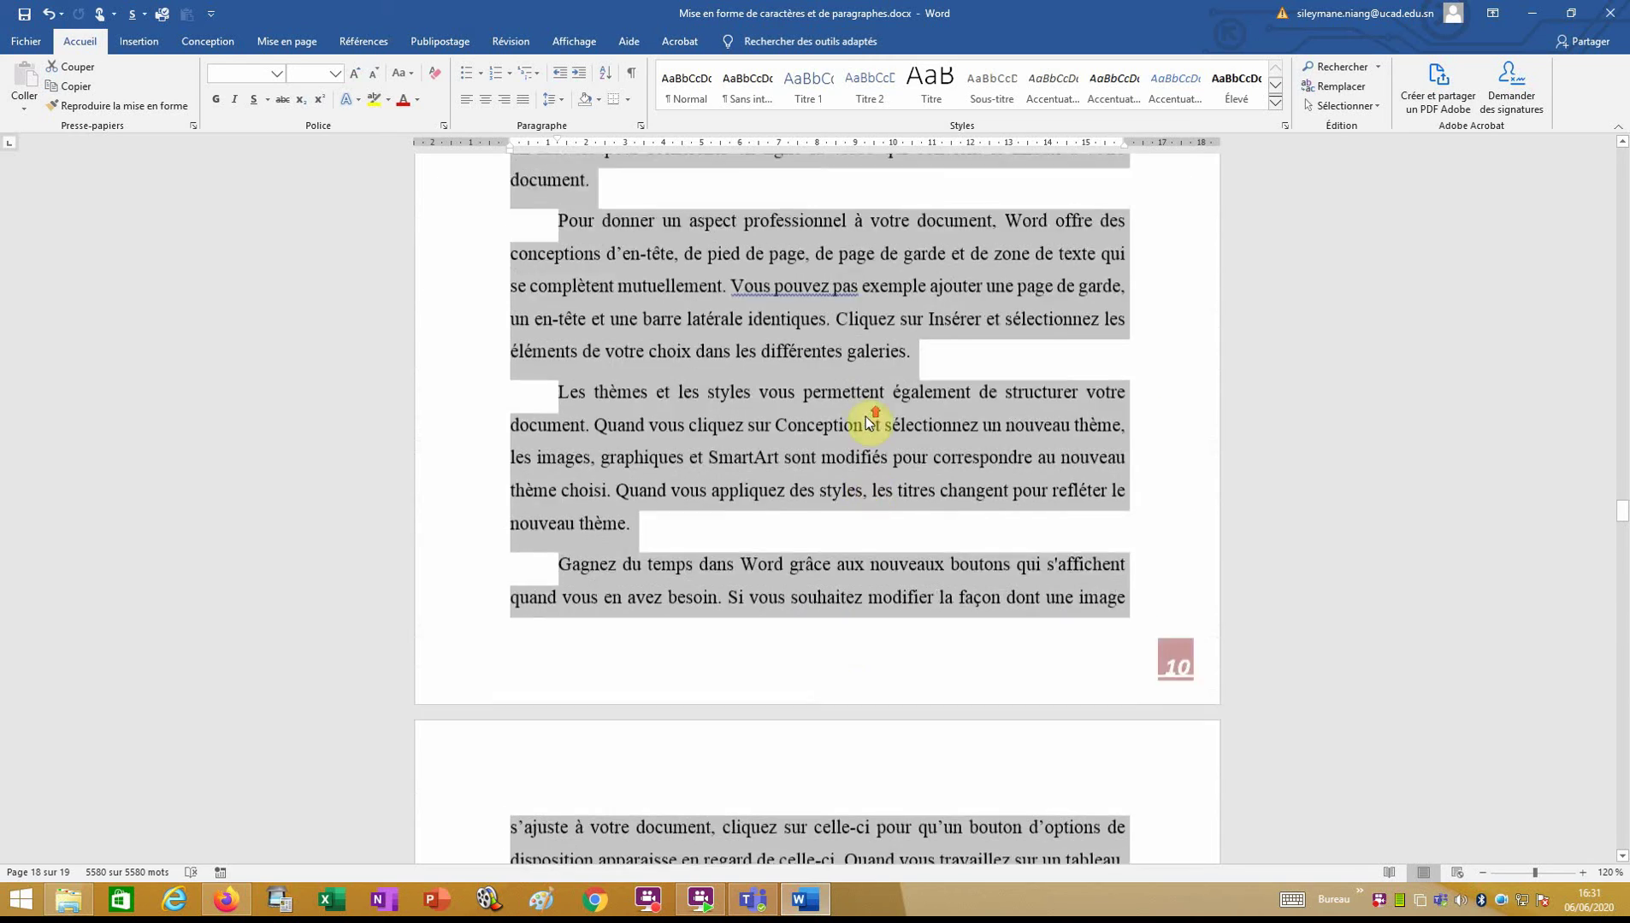
scroll(866, 419, up, 15)
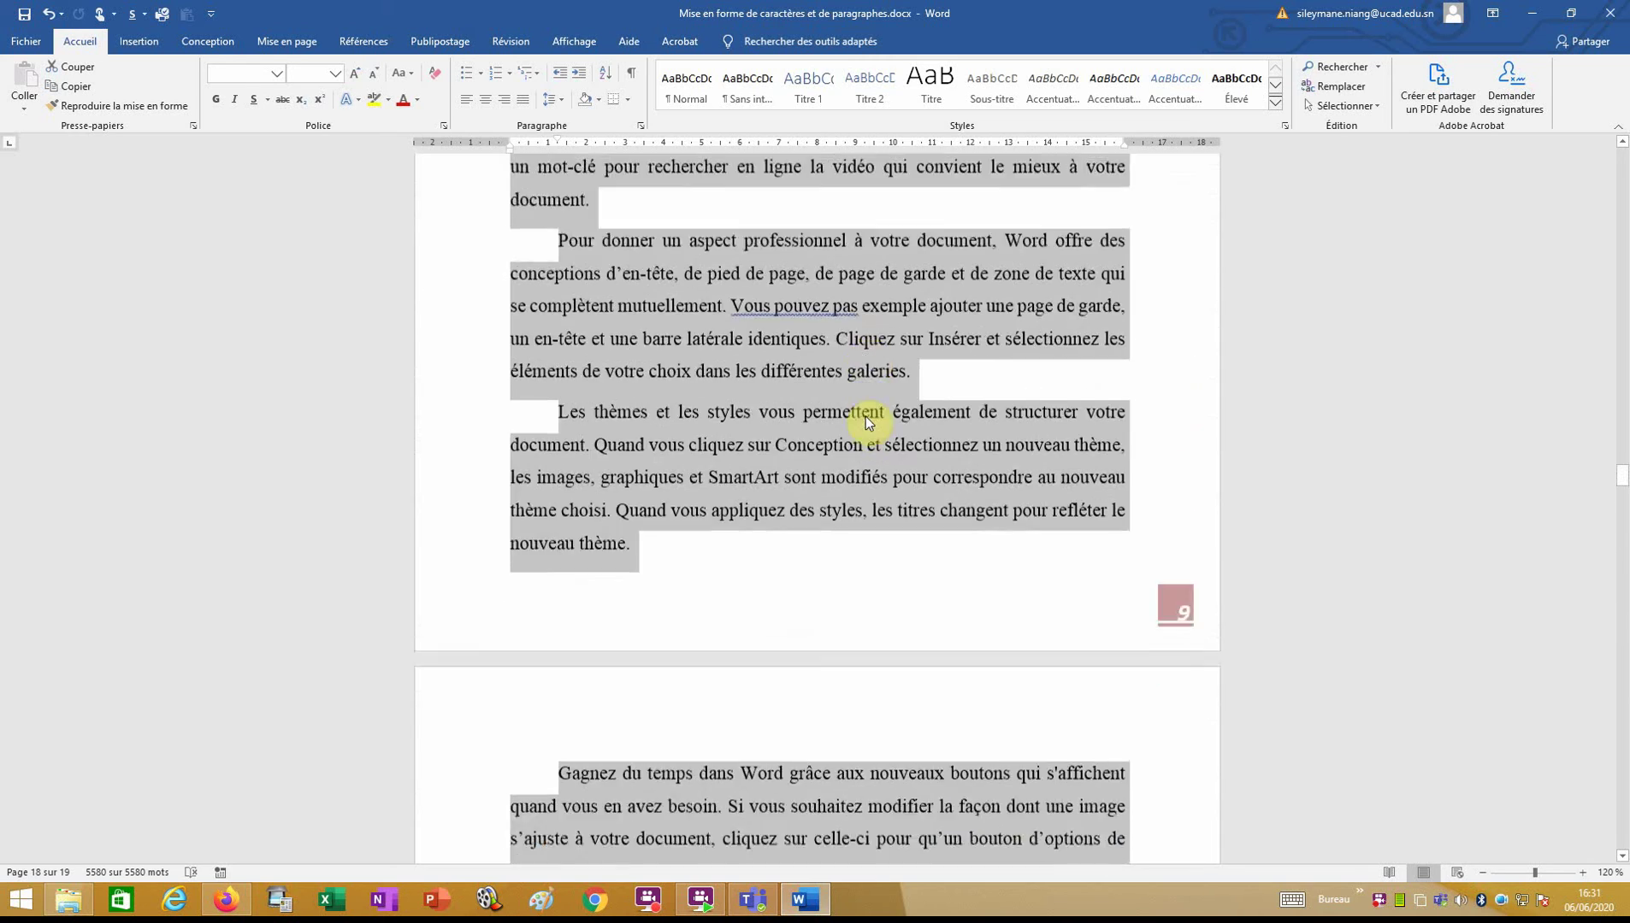
scroll(866, 416, up, 15)
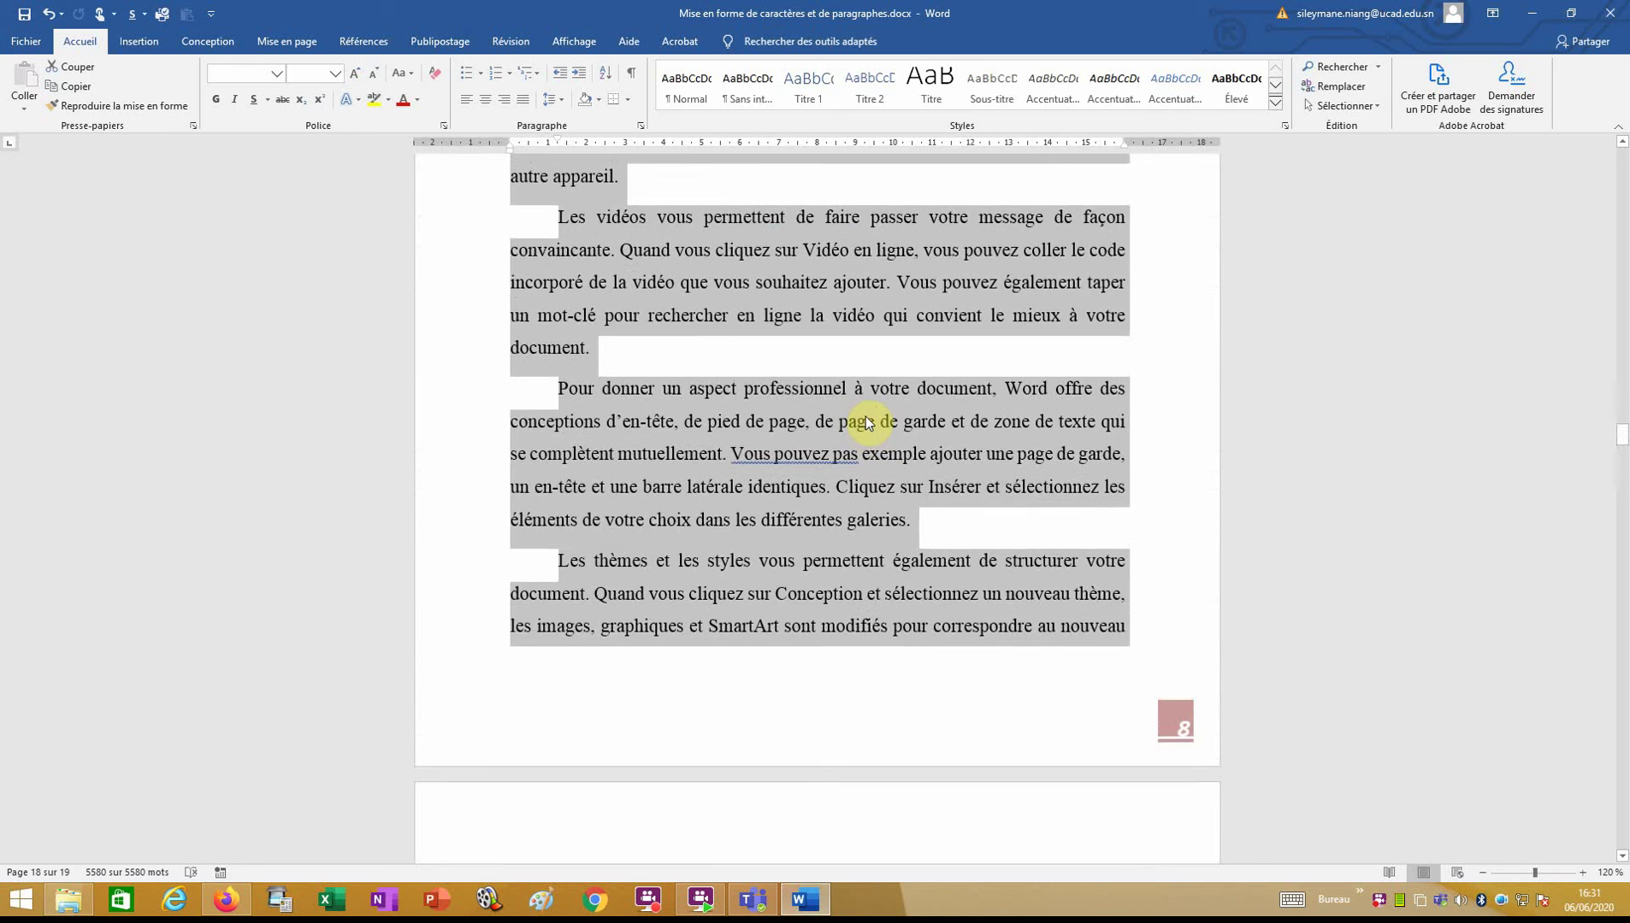
scroll(866, 416, up, 10)
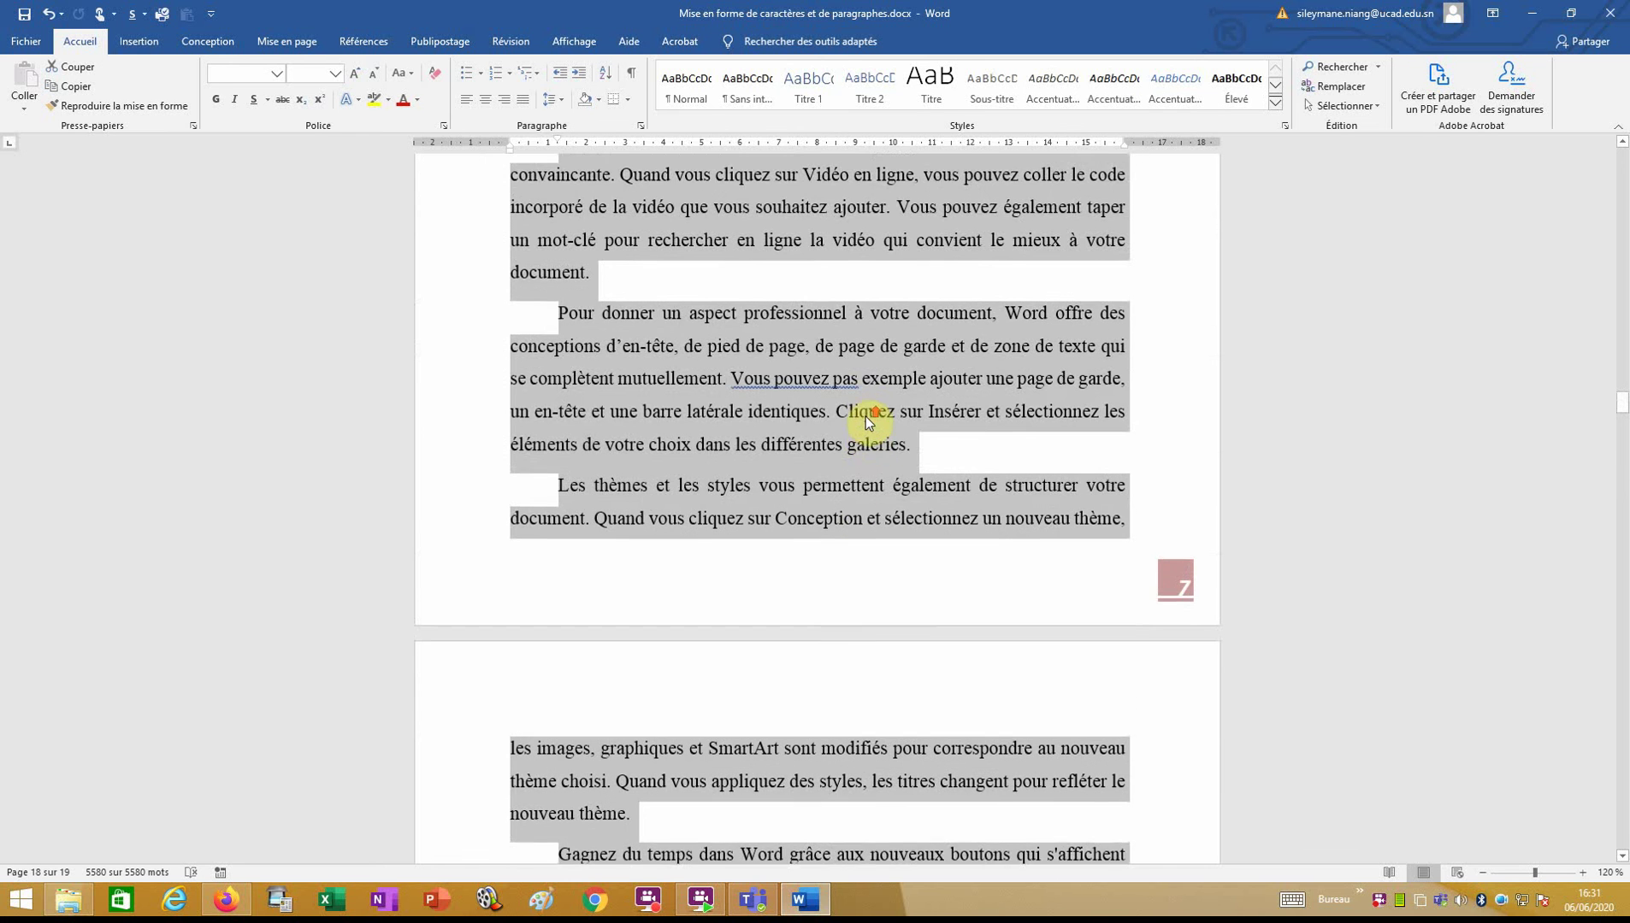
scroll(866, 416, up, 8)
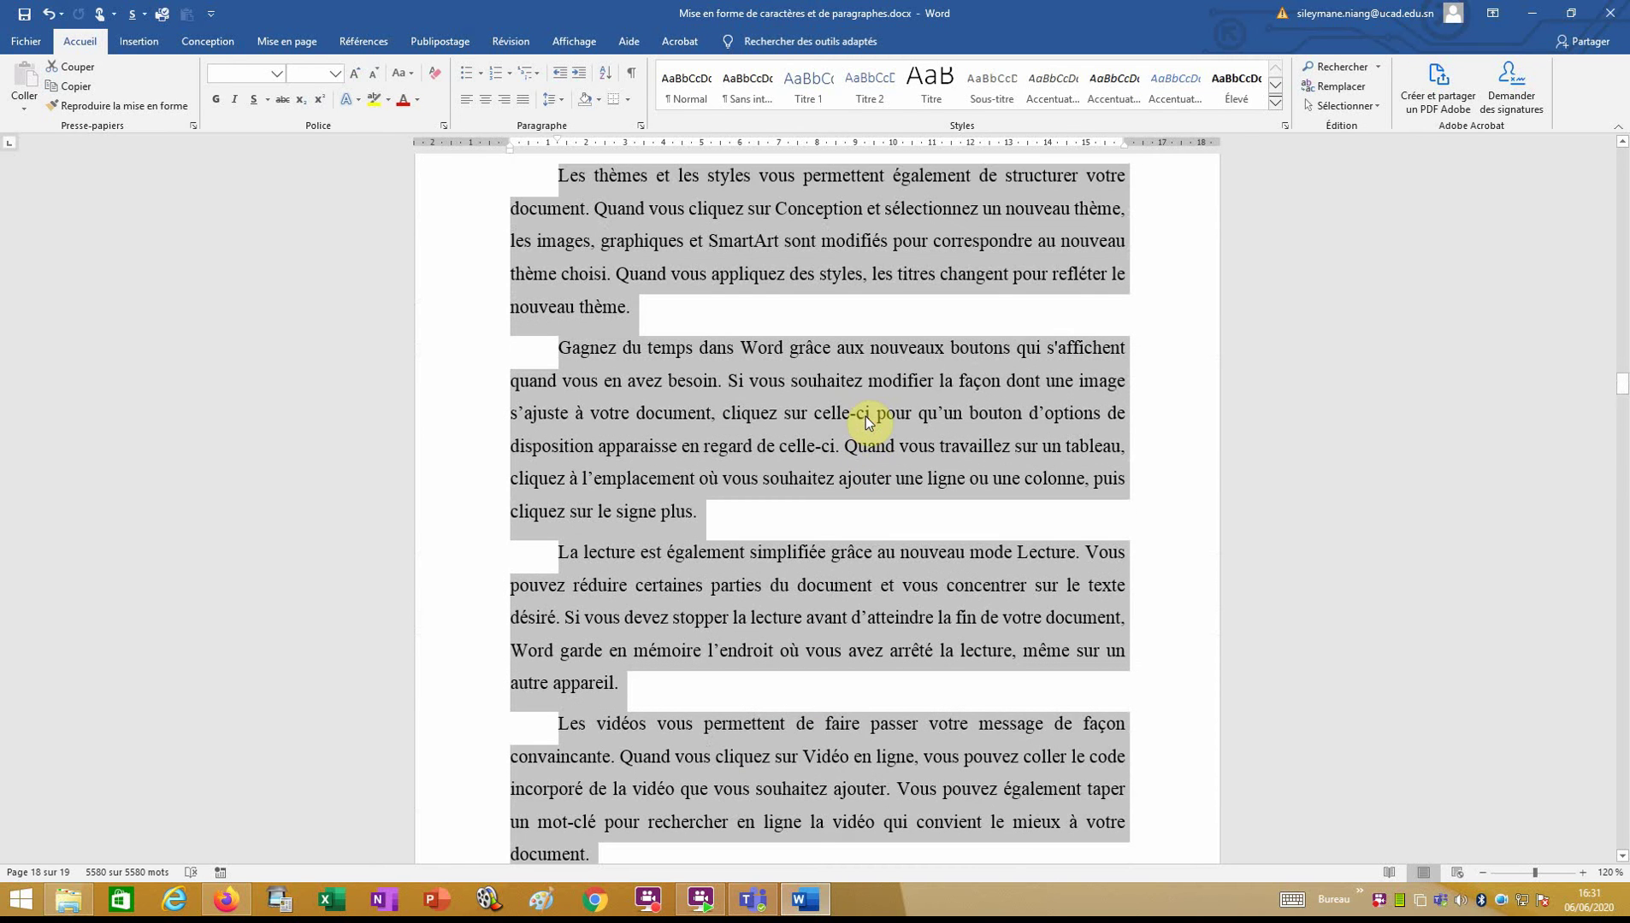
scroll(866, 416, up, 16)
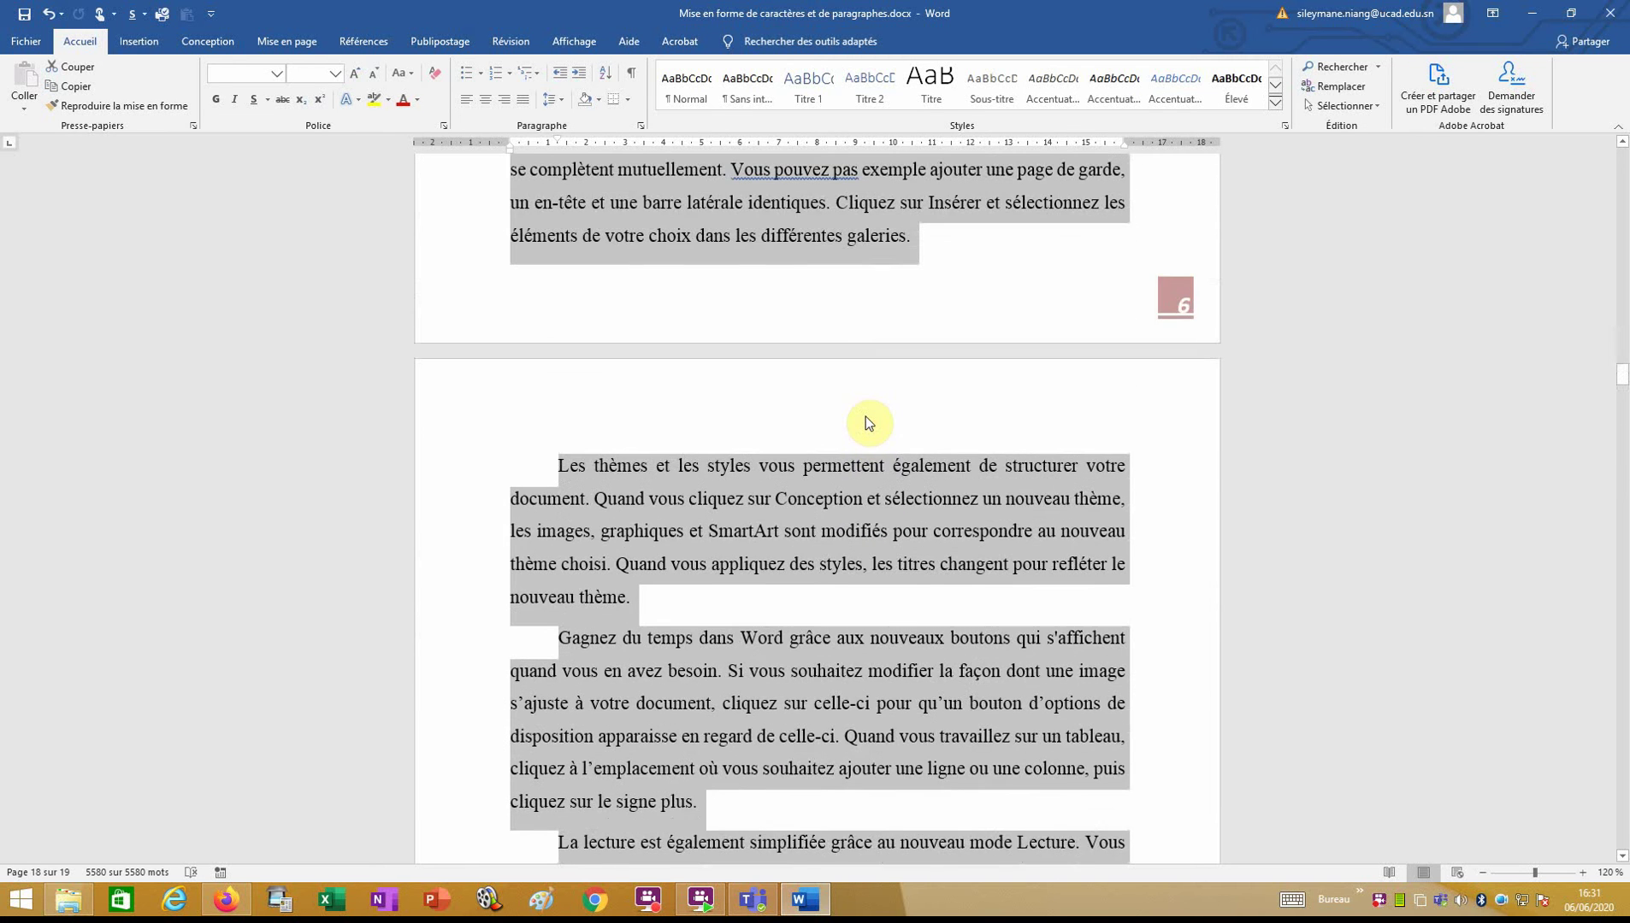
scroll(866, 416, up, 20)
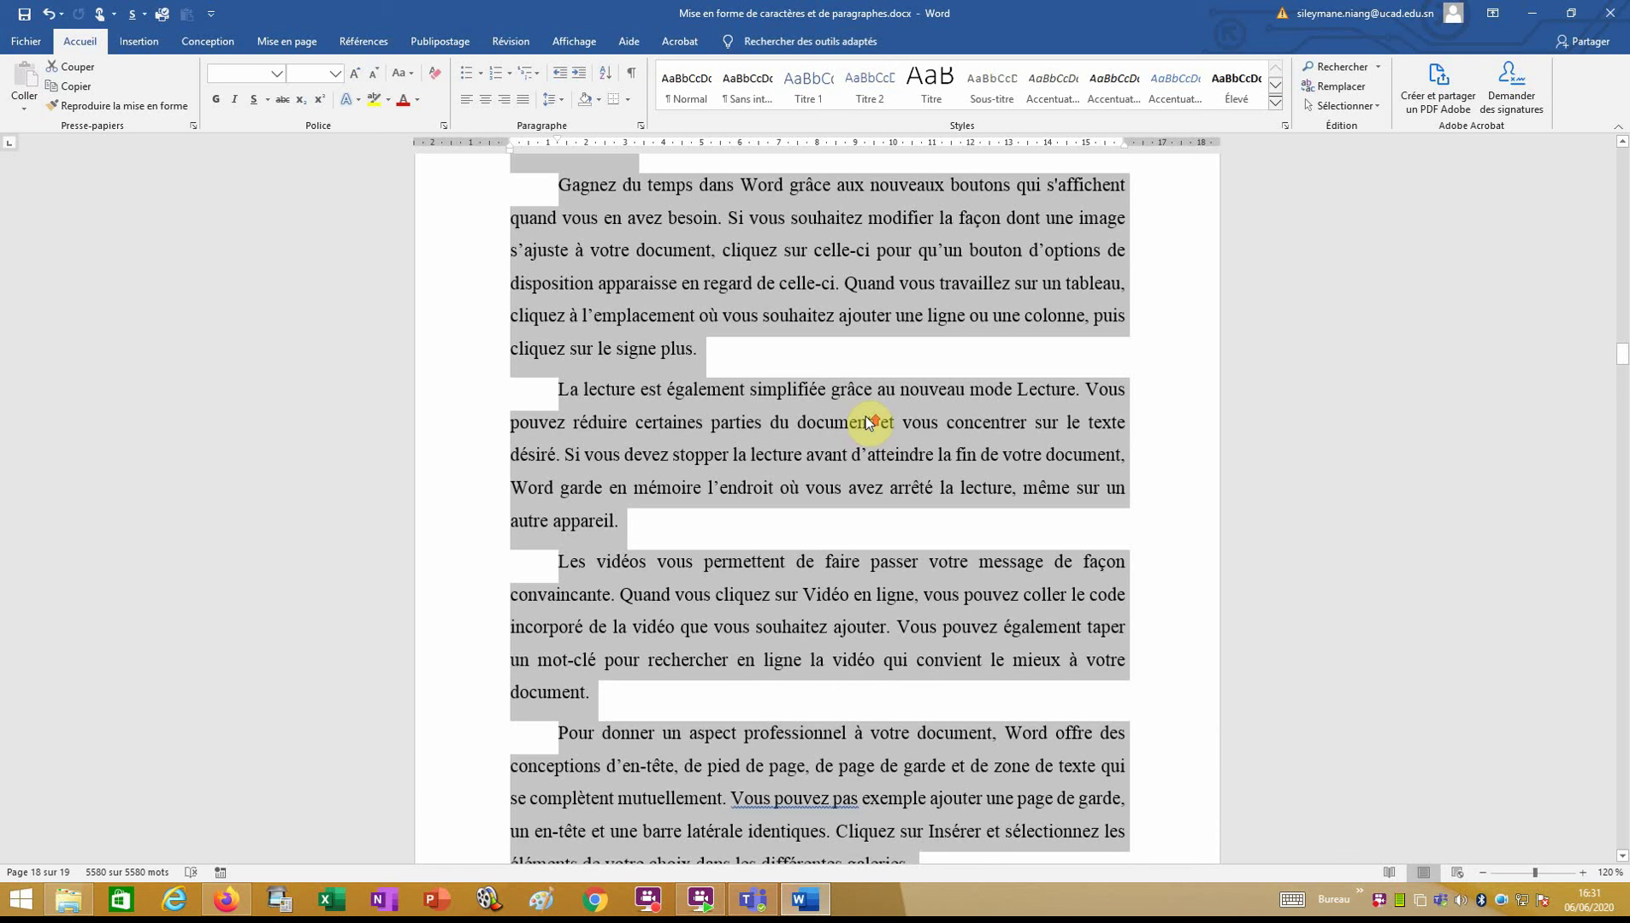
scroll(866, 416, up, 14)
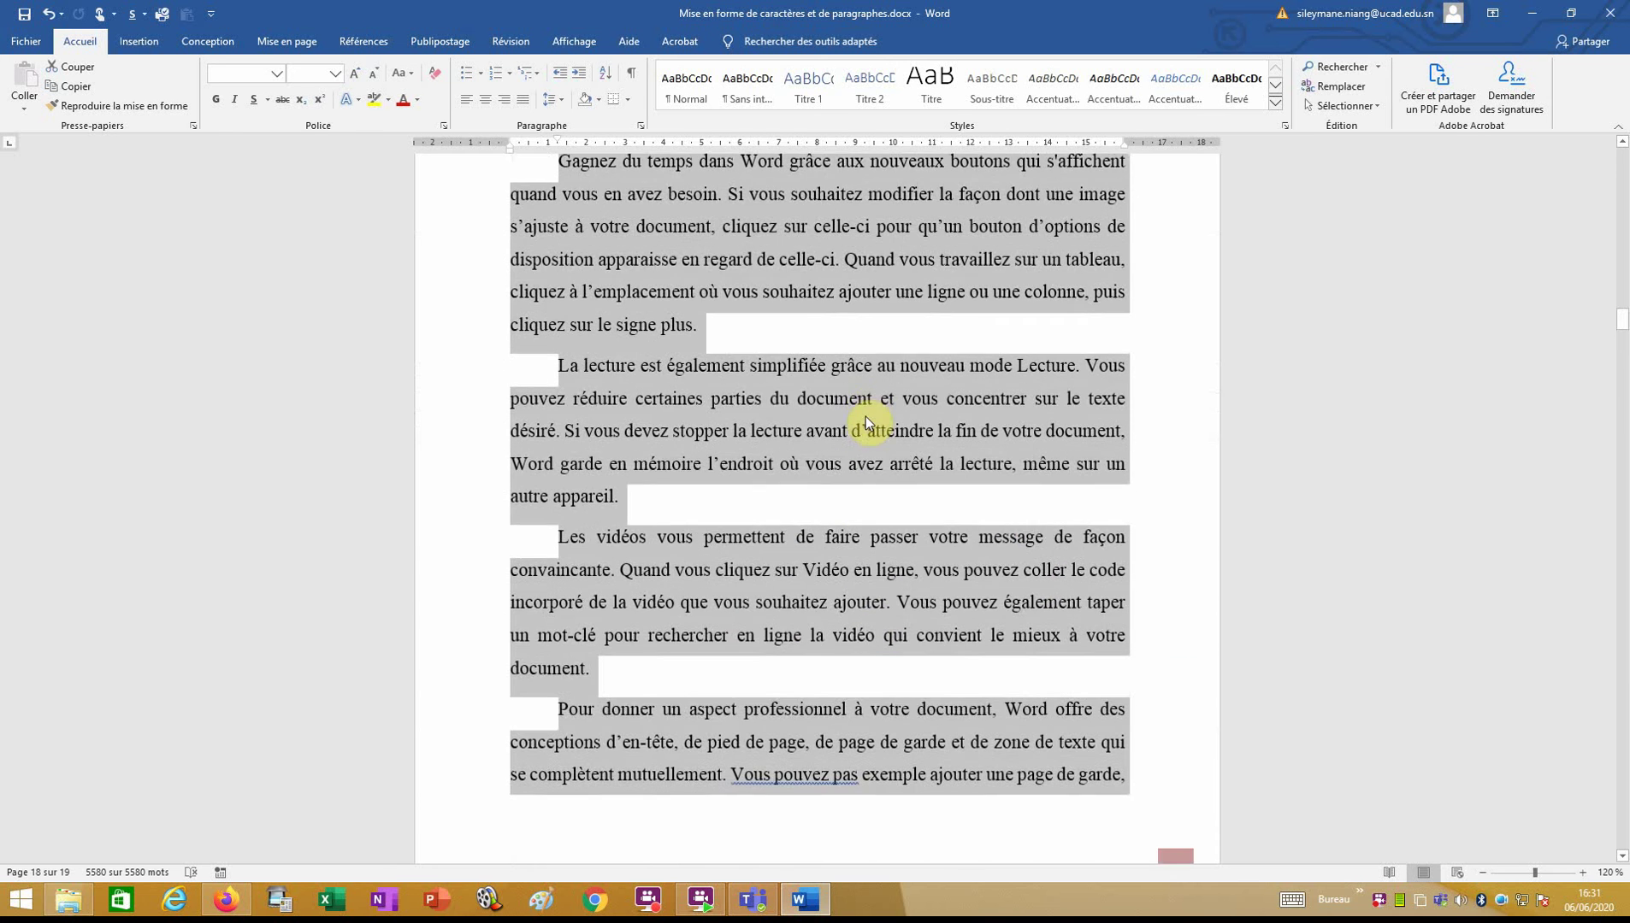
key(ctrl+Home)
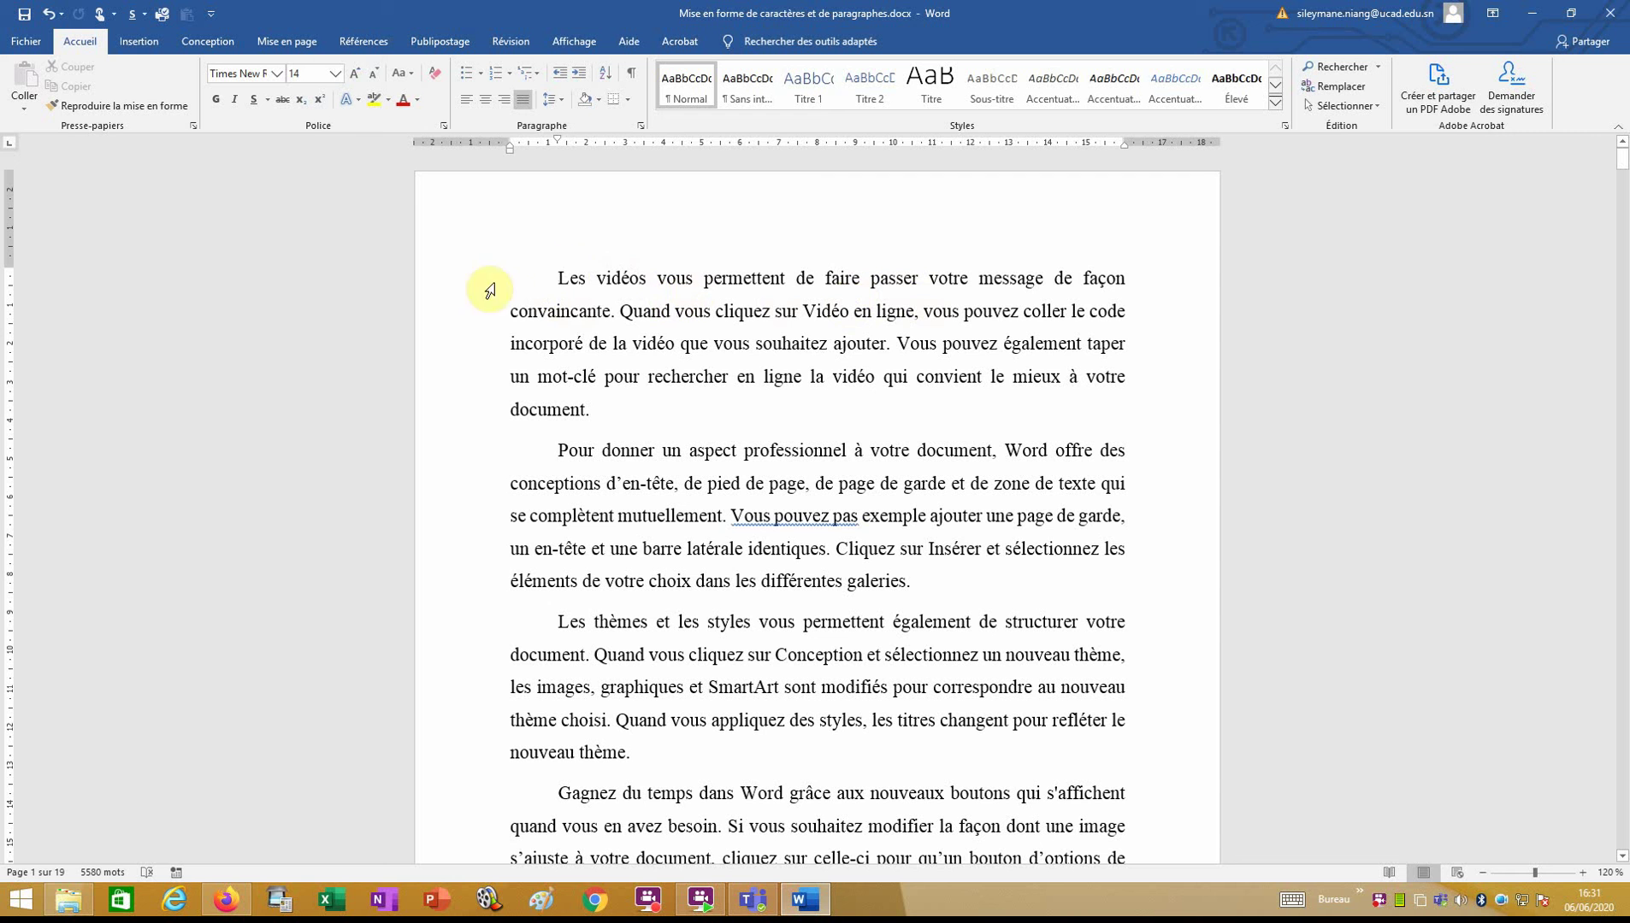
Make only the first line of the opening paragraph, "Les vidéos vous permettent de faire passer votre message de façon", bold
click(443, 280)
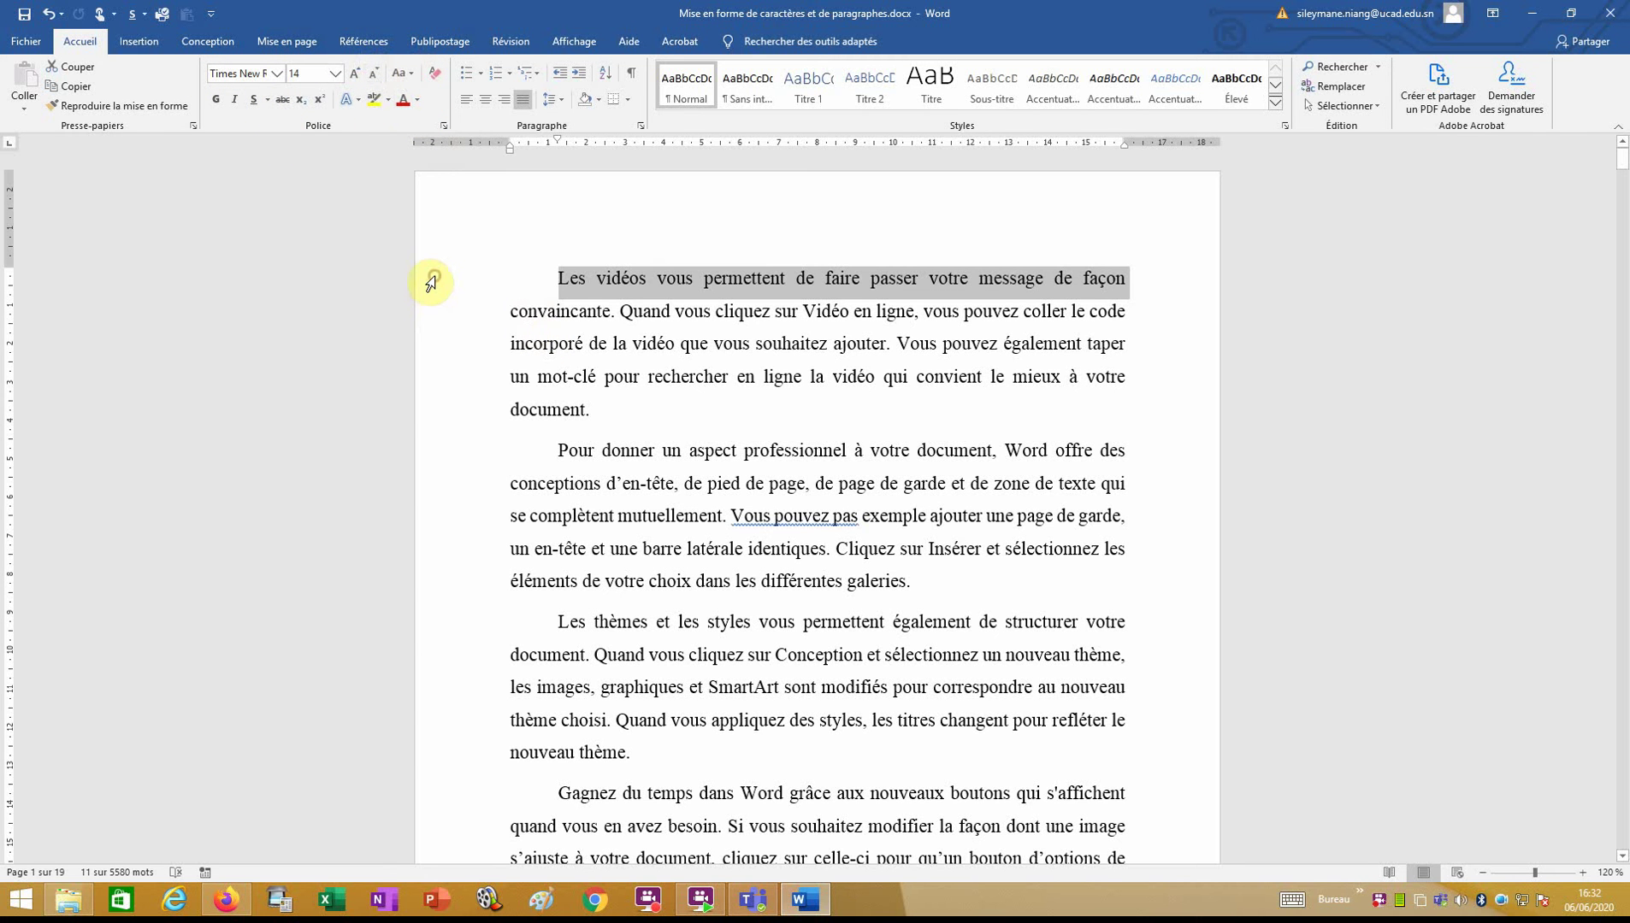
click(614, 330)
click(437, 281)
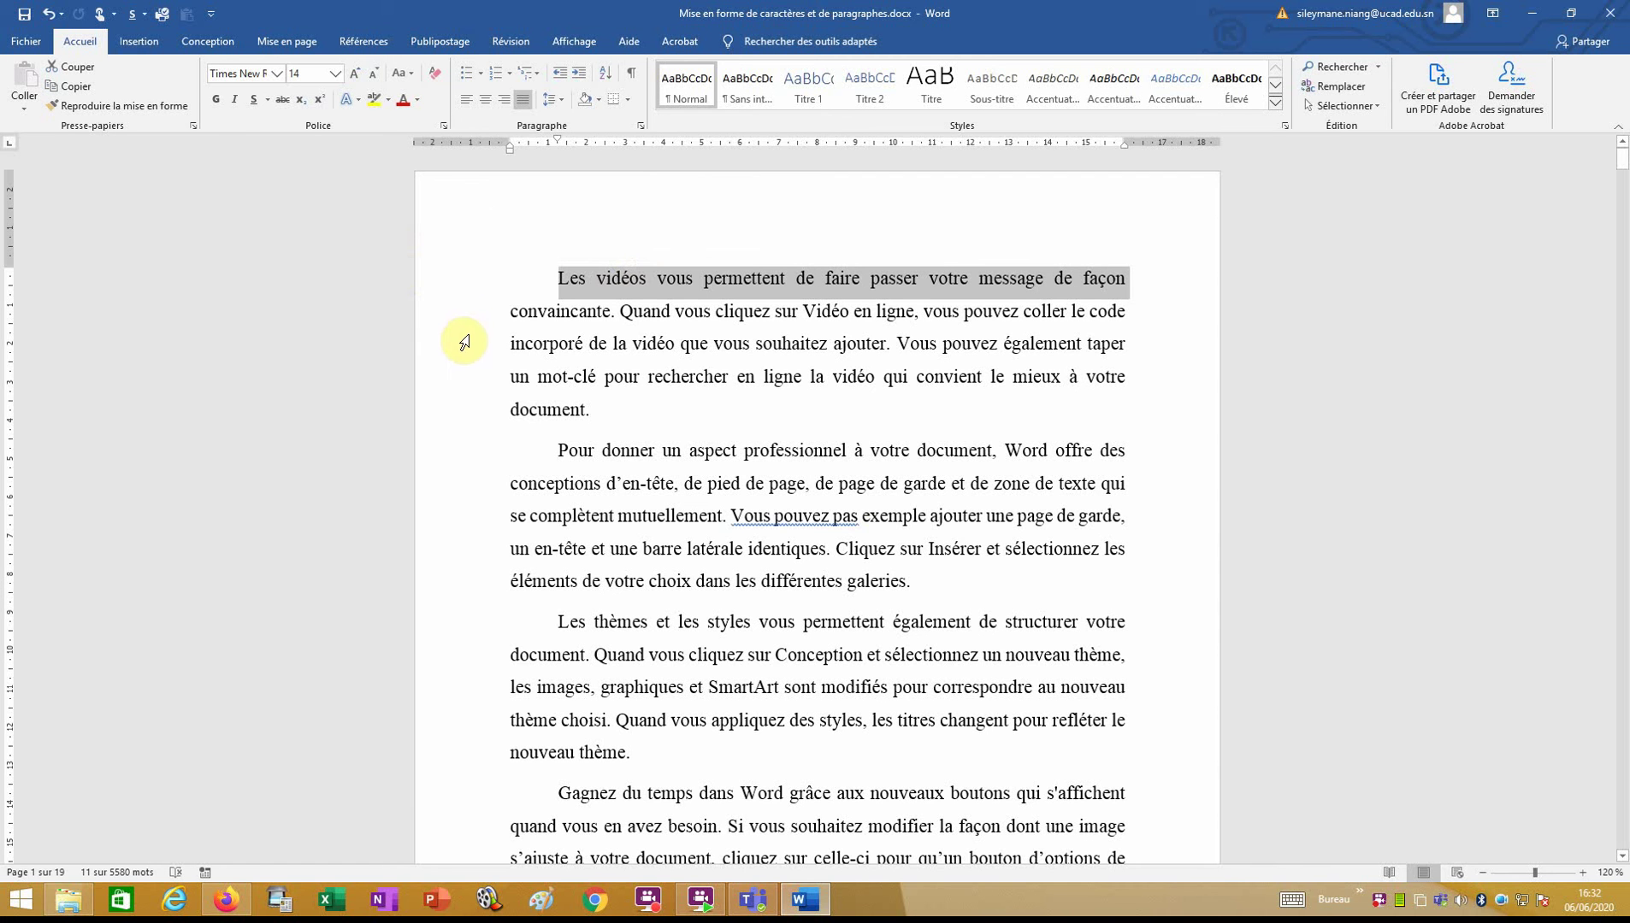
click(636, 321)
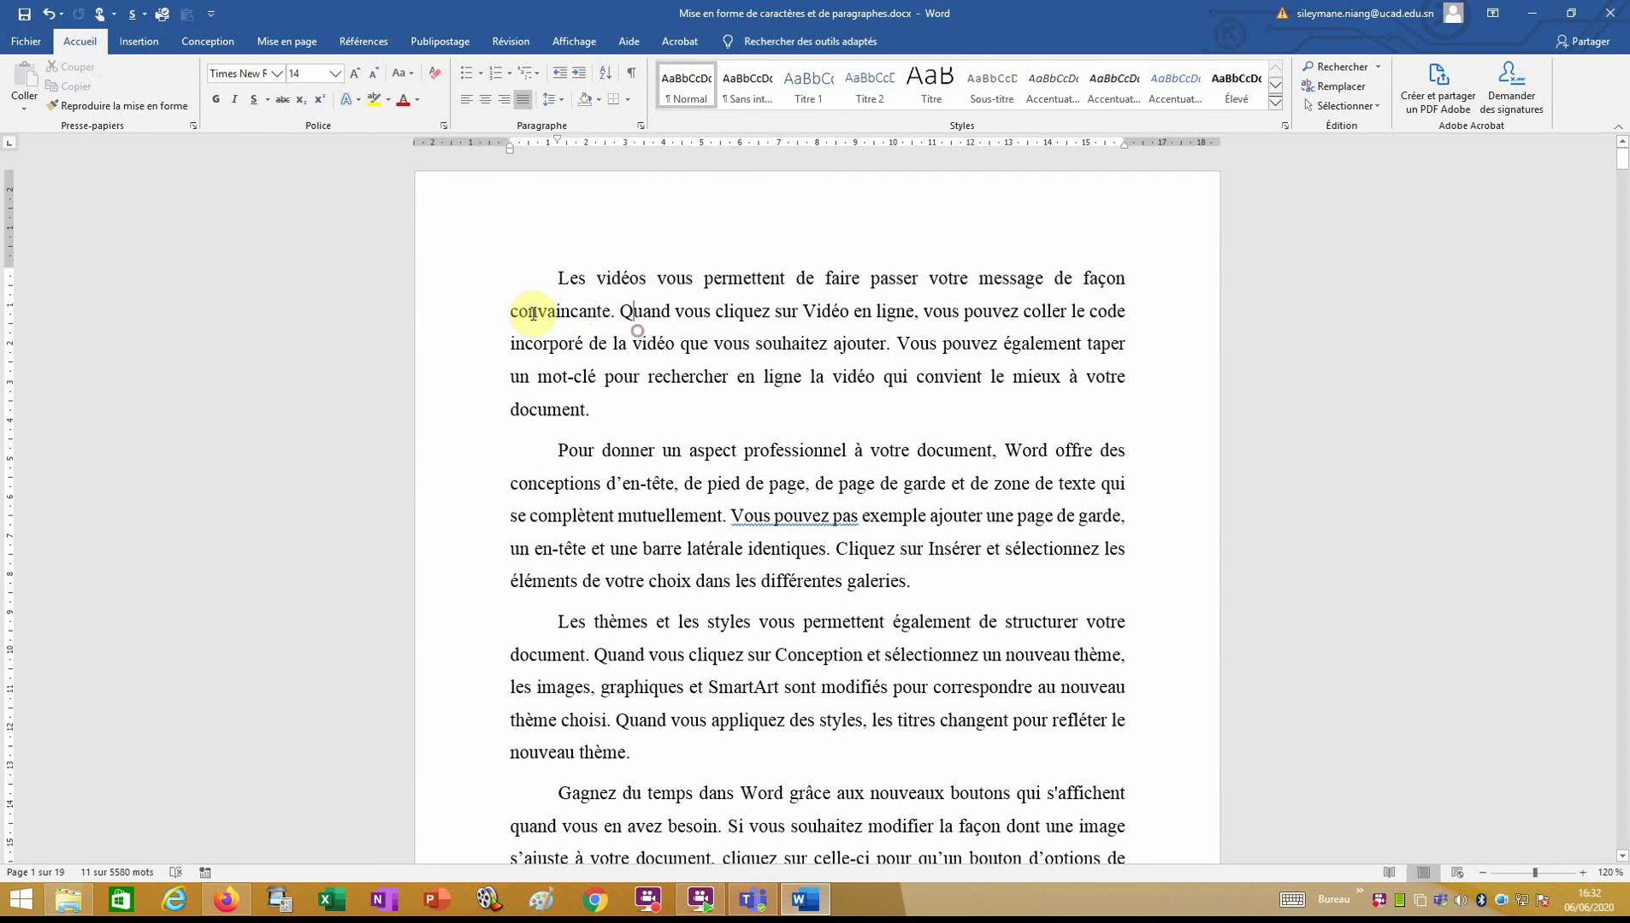
click(455, 293)
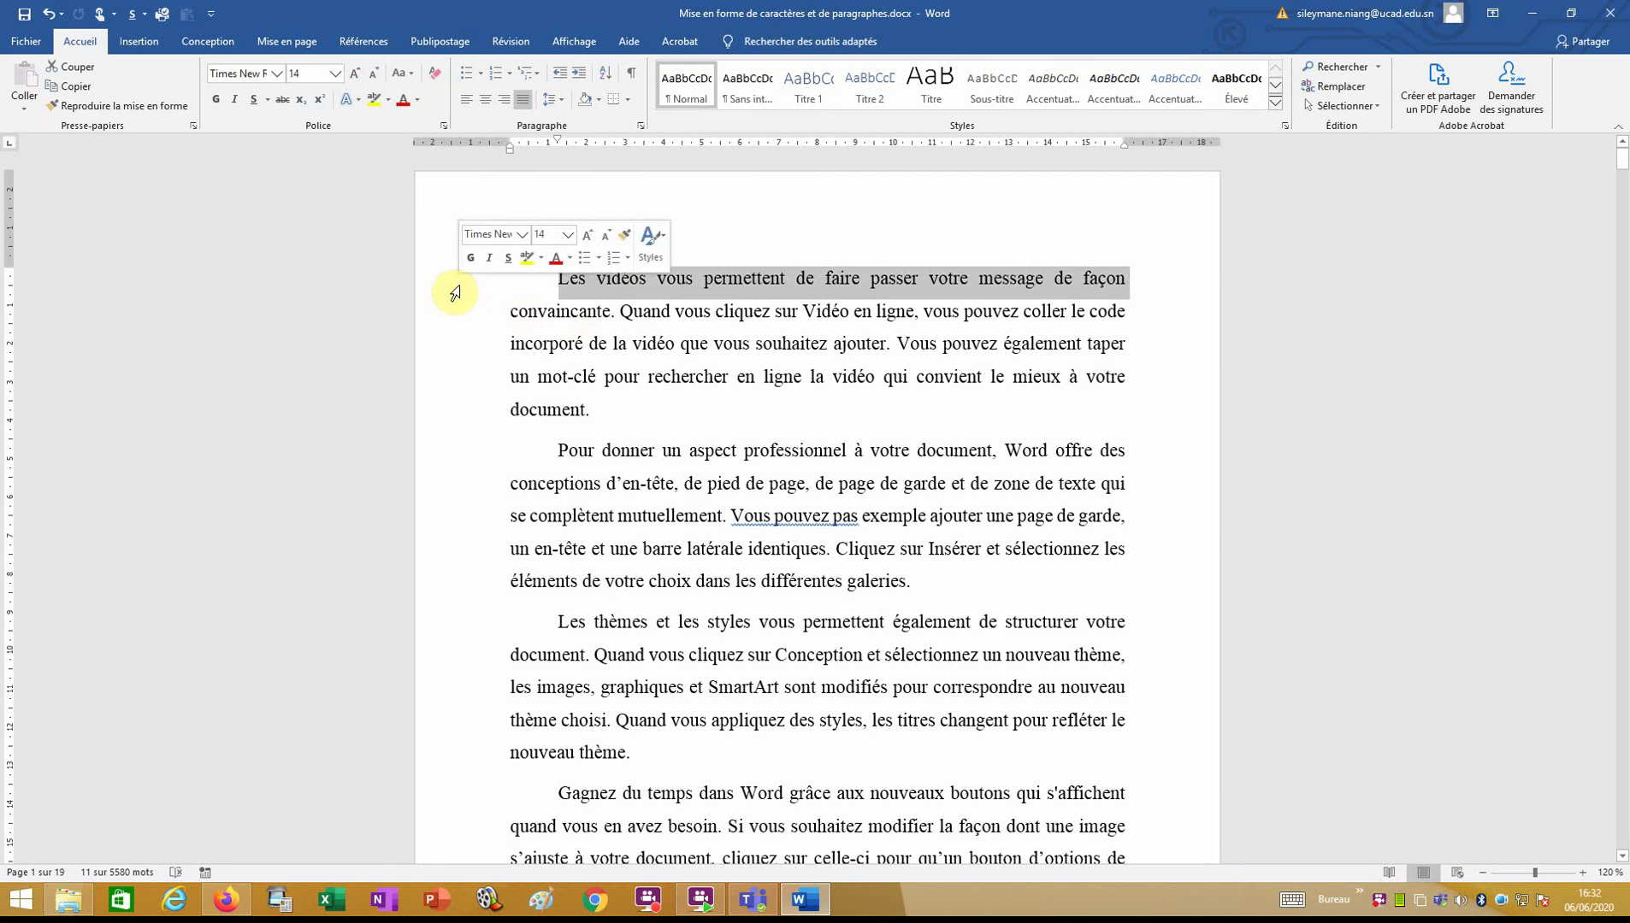
click(471, 257)
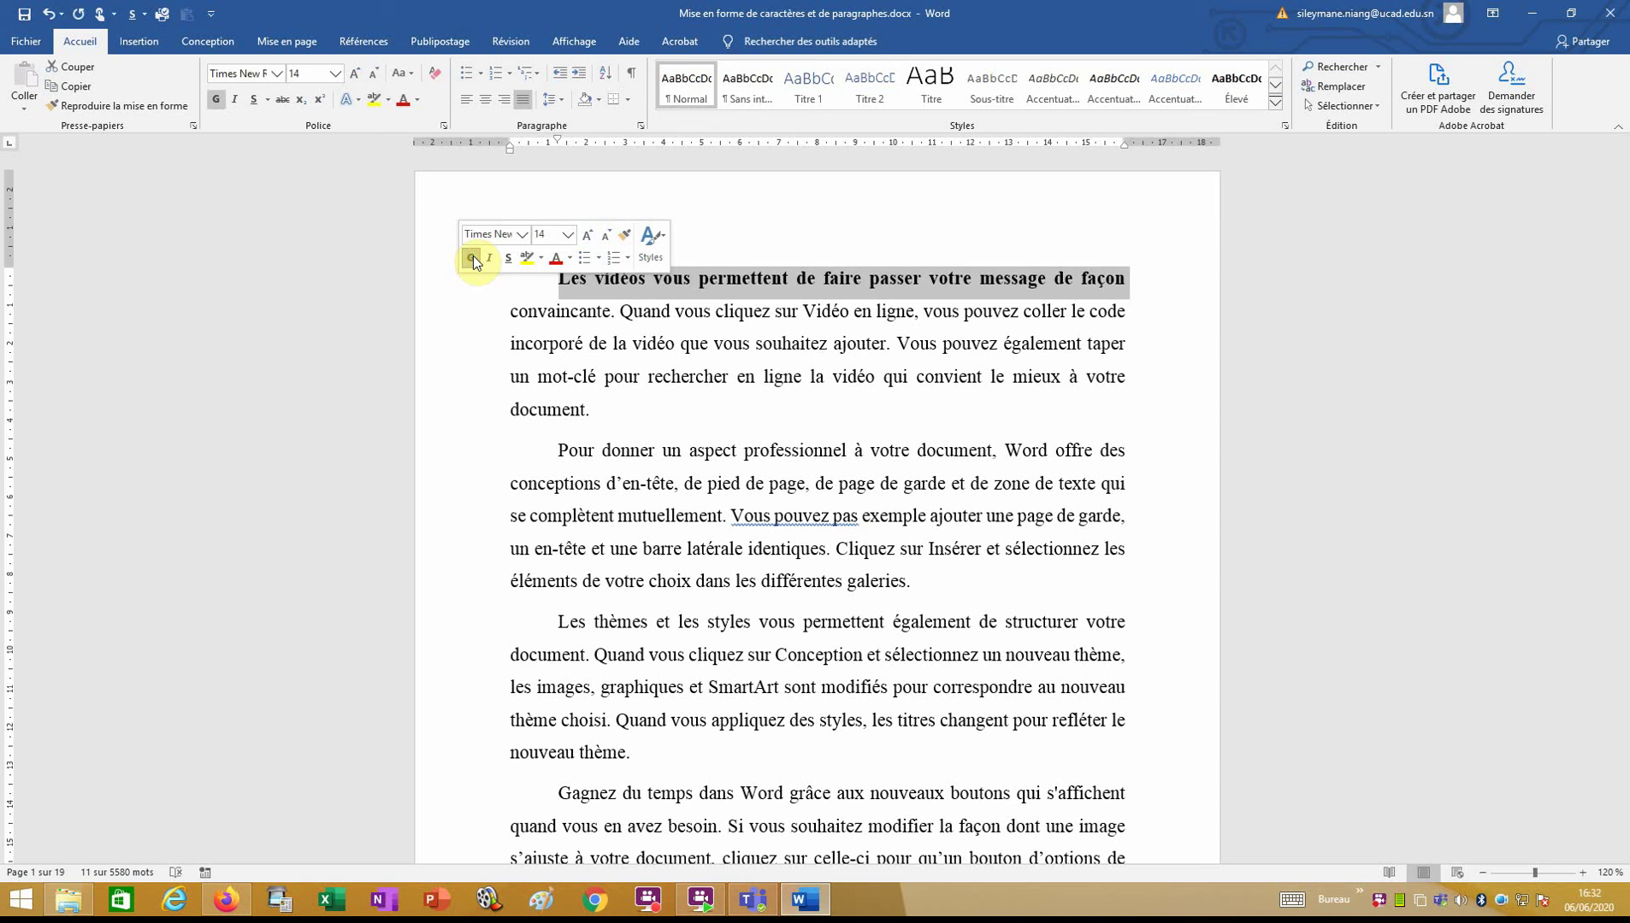
click(666, 441)
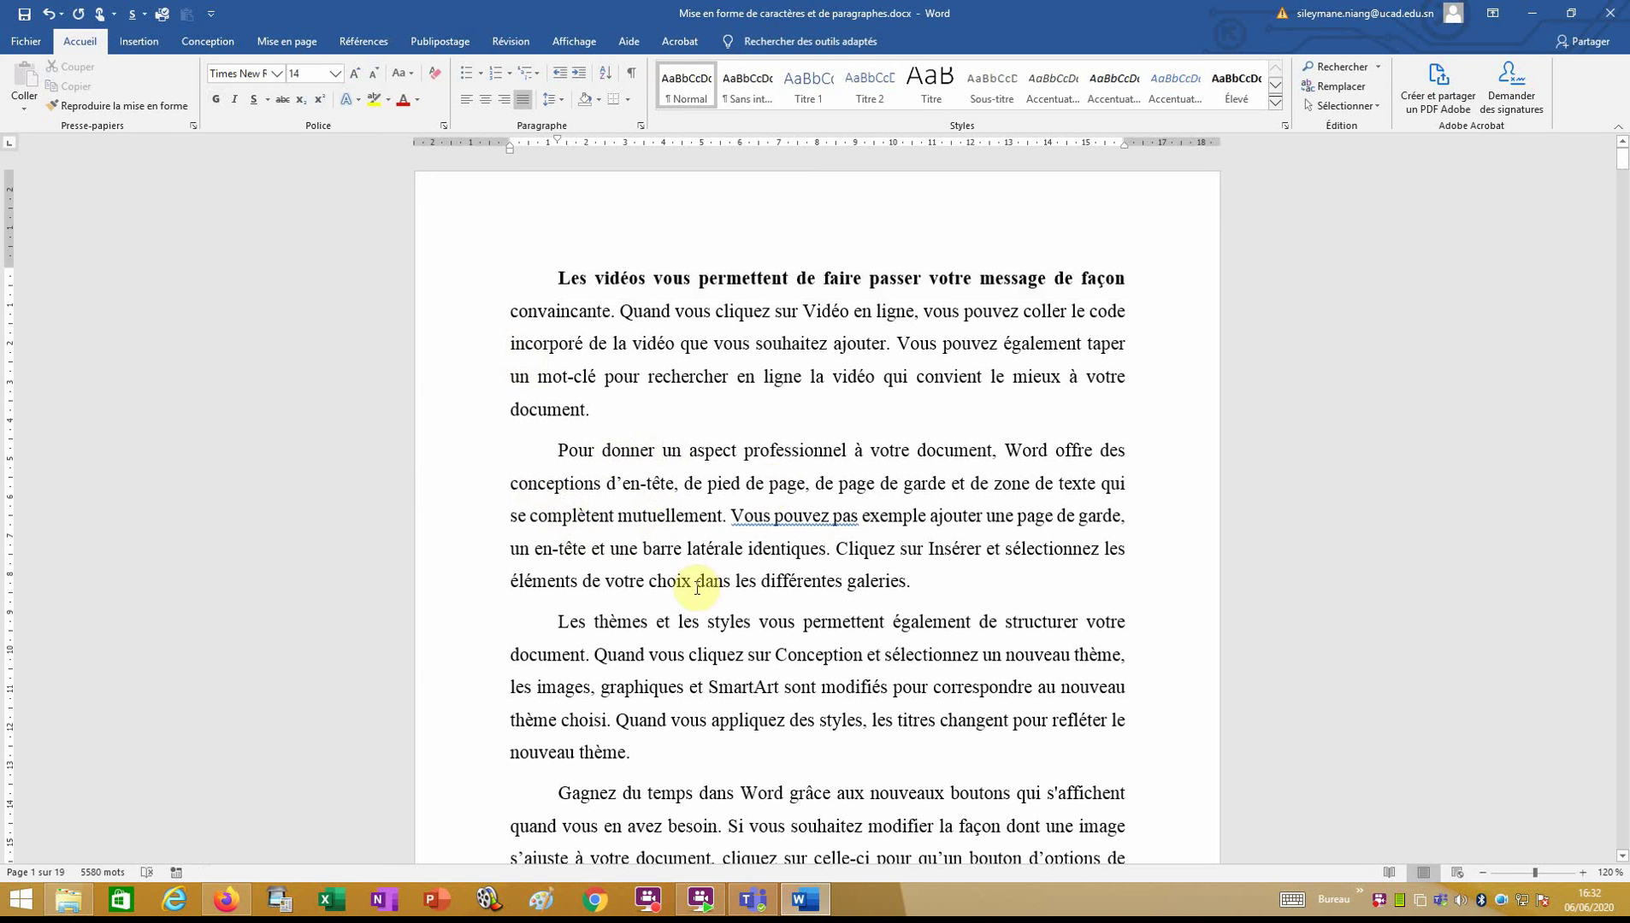
Underline the entire second paragraph, which begins "Pour donner un aspect professionnel"
drag(441, 450, 460, 585)
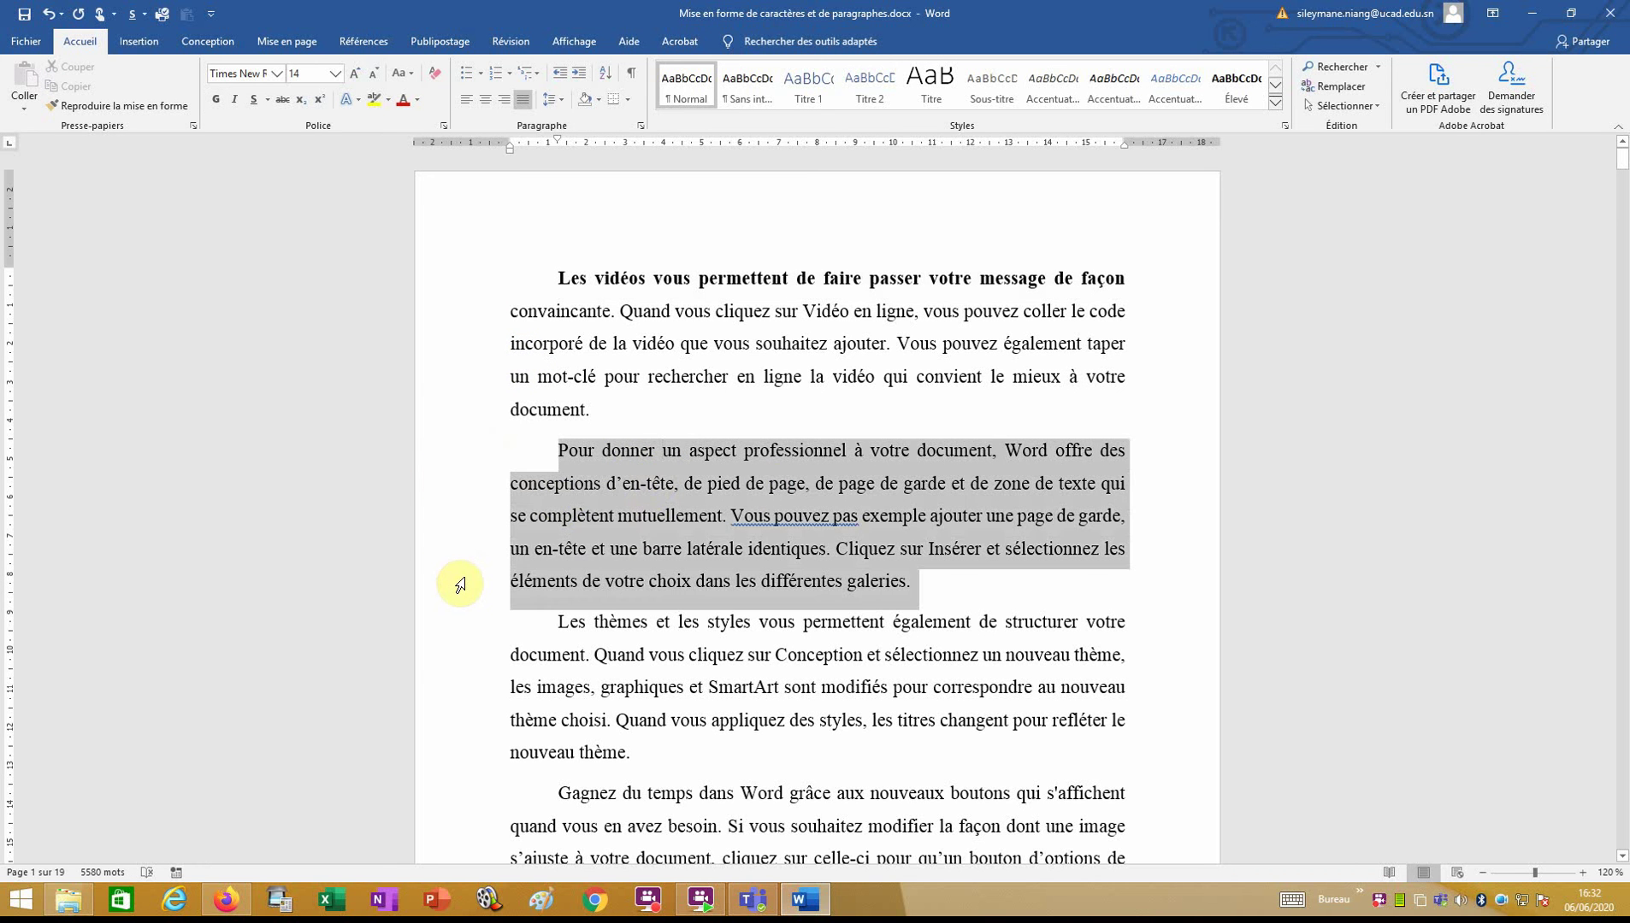
click(866, 567)
double_click(445, 484)
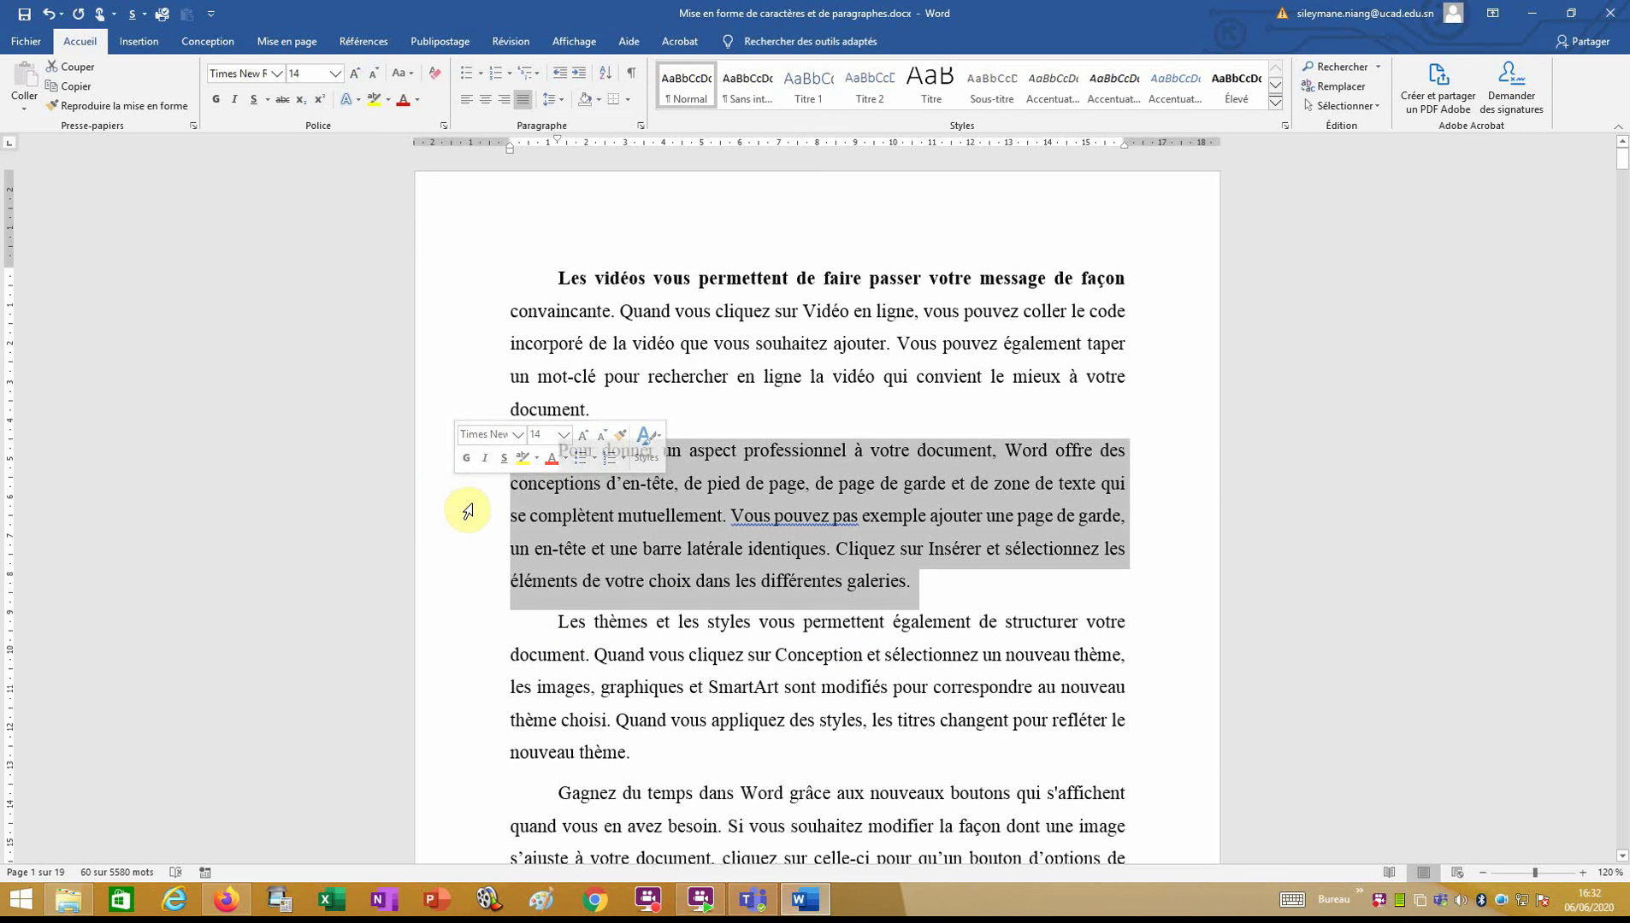
click(502, 462)
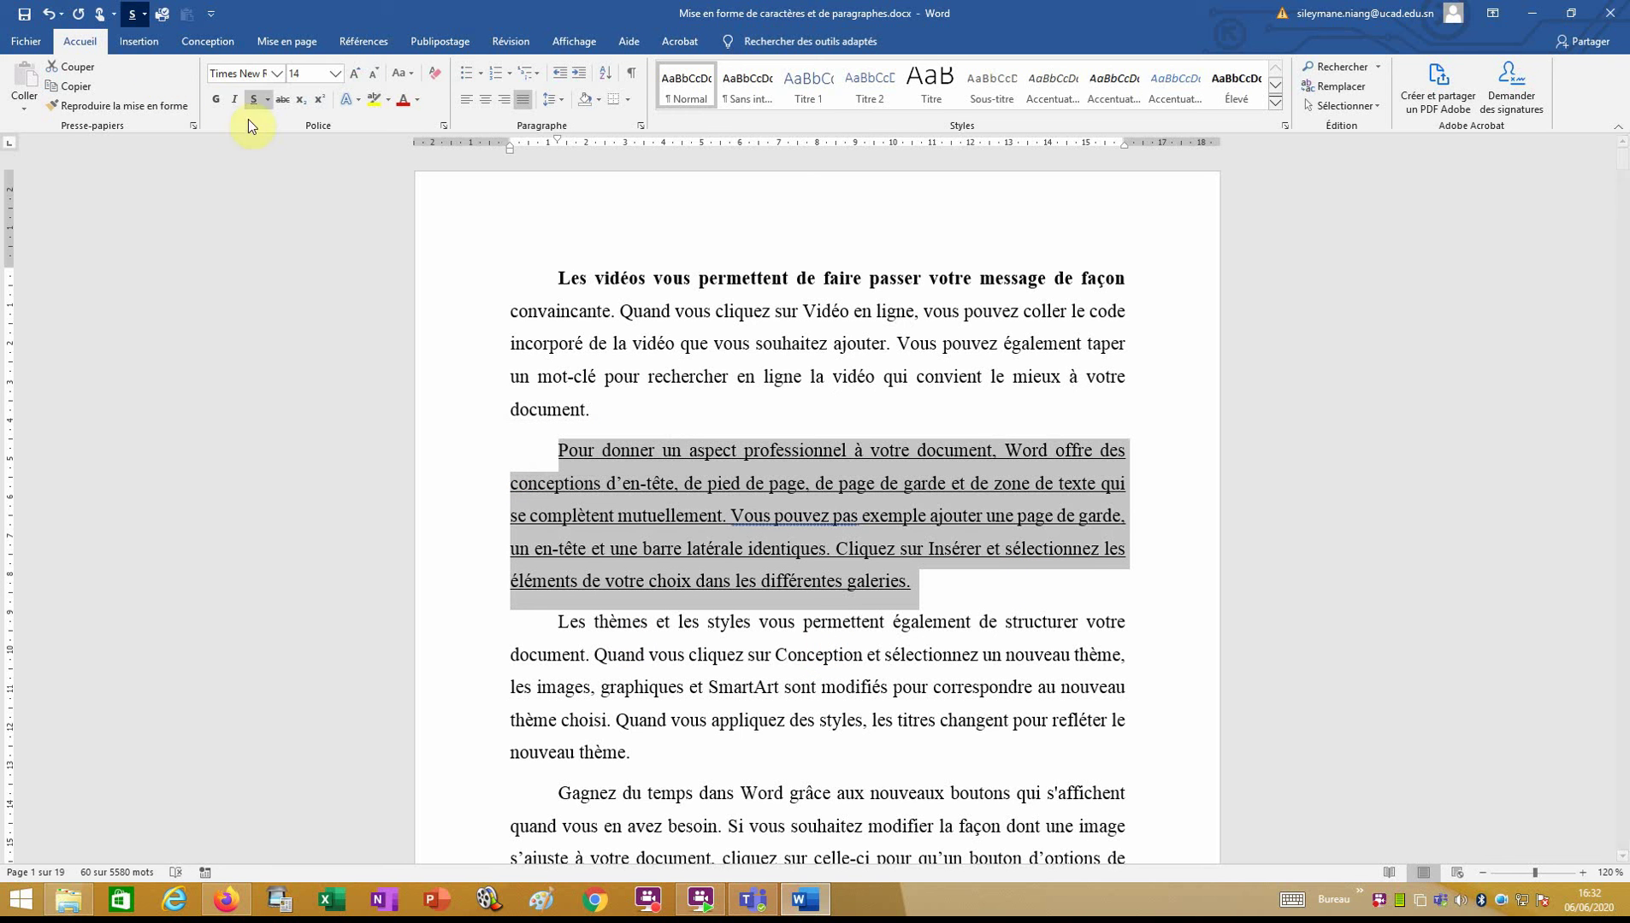
click(957, 726)
Apply a blue theme font color to the third paragraph, beginning "Les thèmes et les styles", and replace it with the green theme color
scroll(957, 727, down, 3)
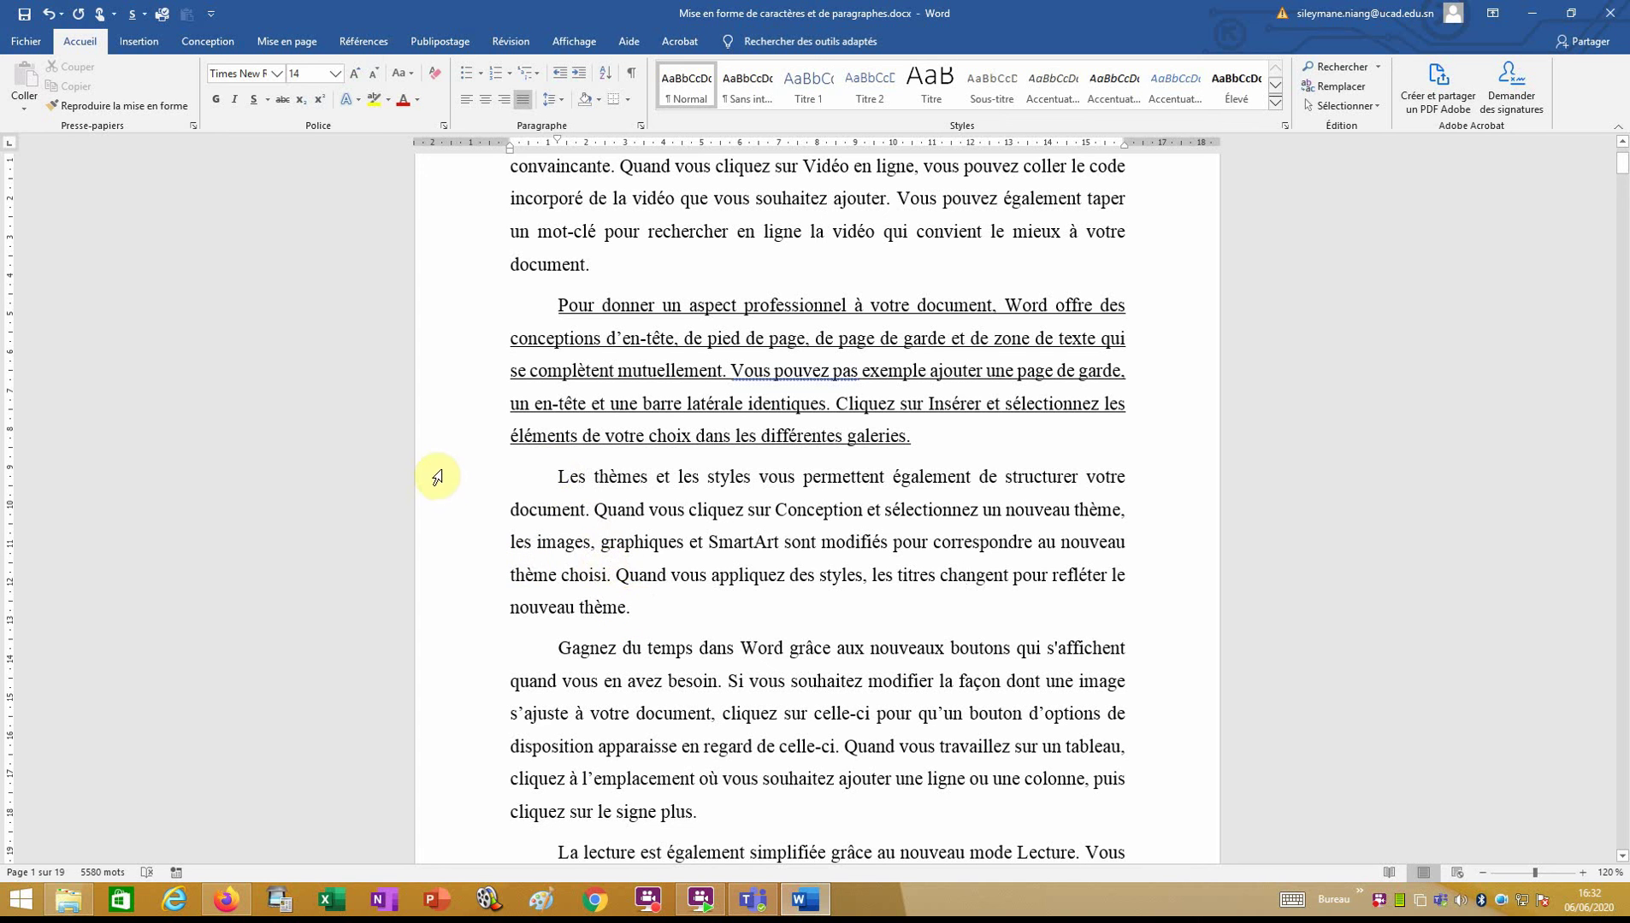
drag(430, 473, 454, 607)
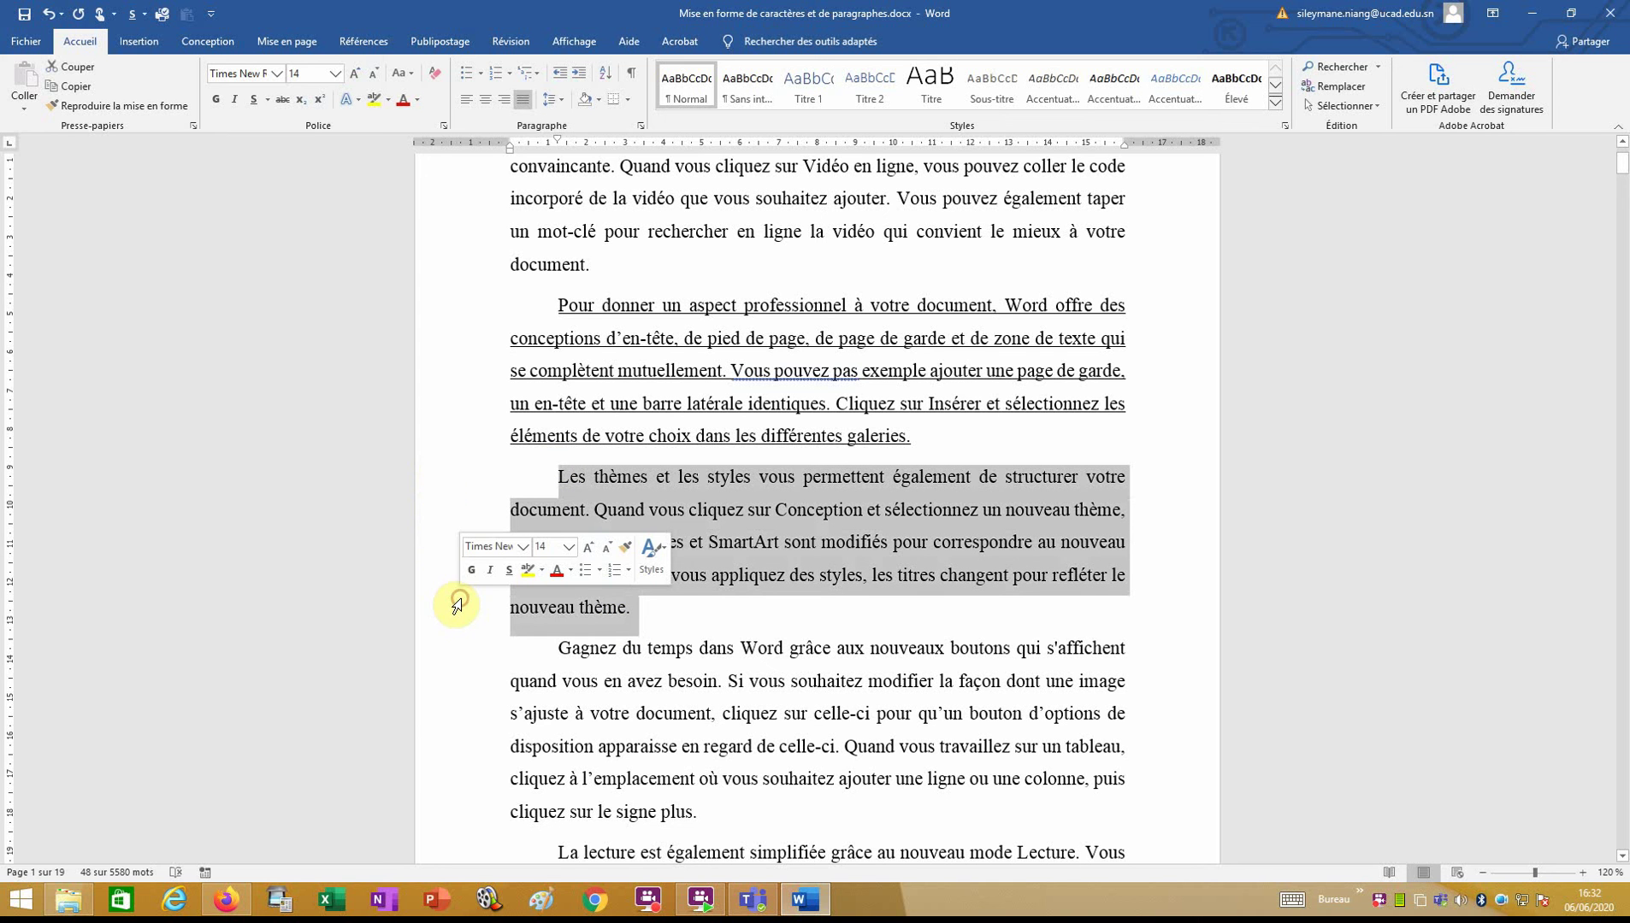
click(570, 570)
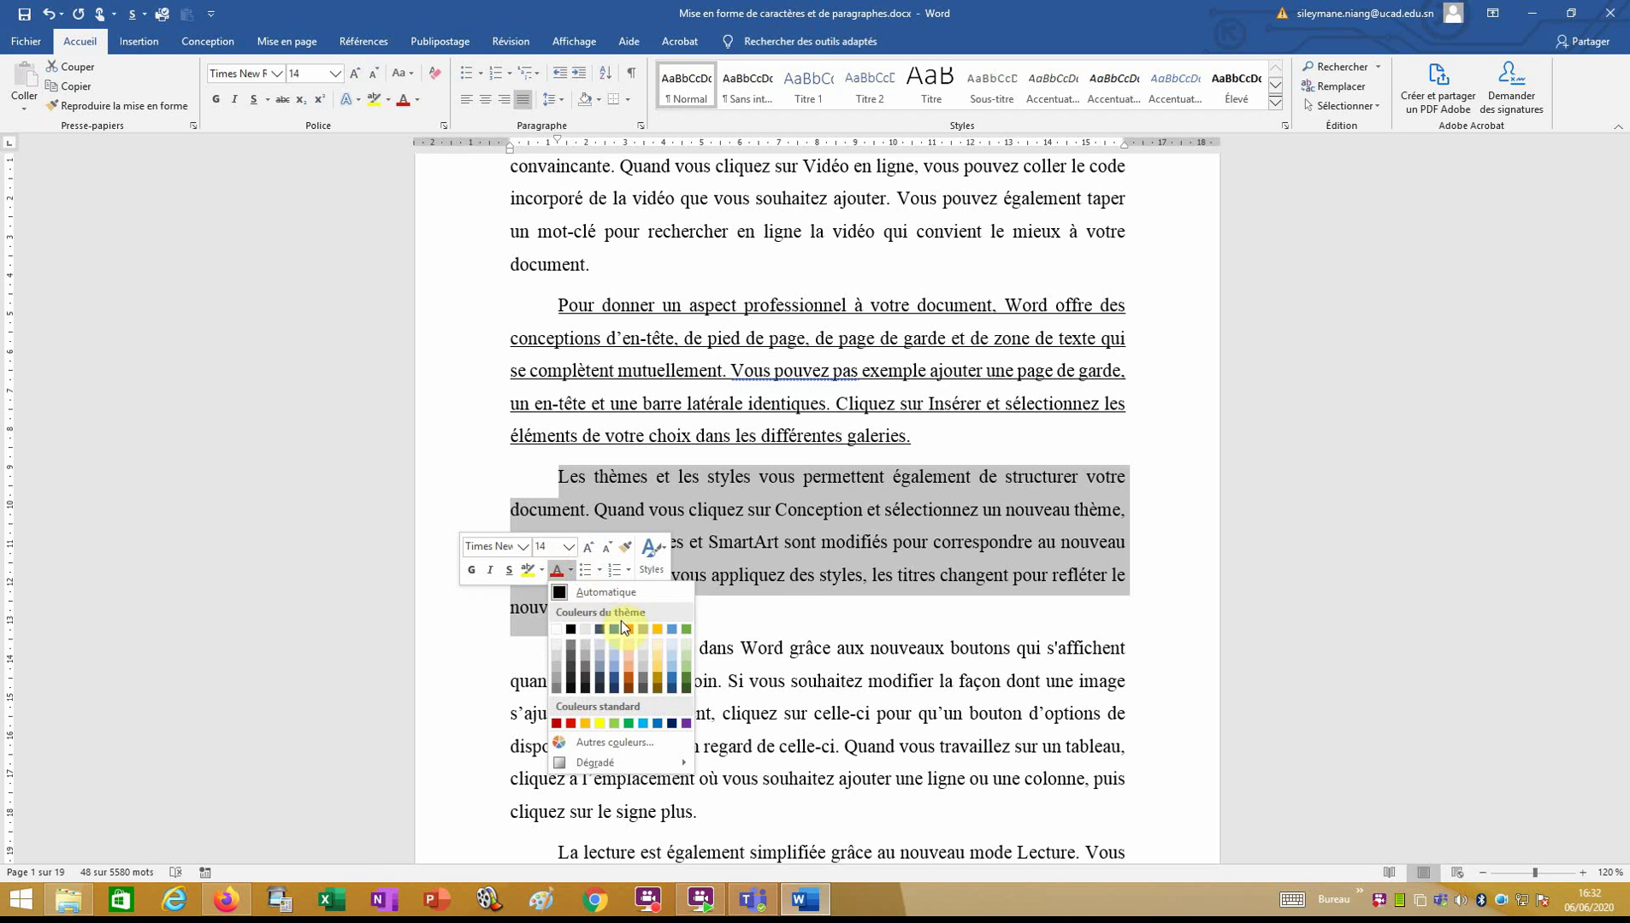
click(614, 630)
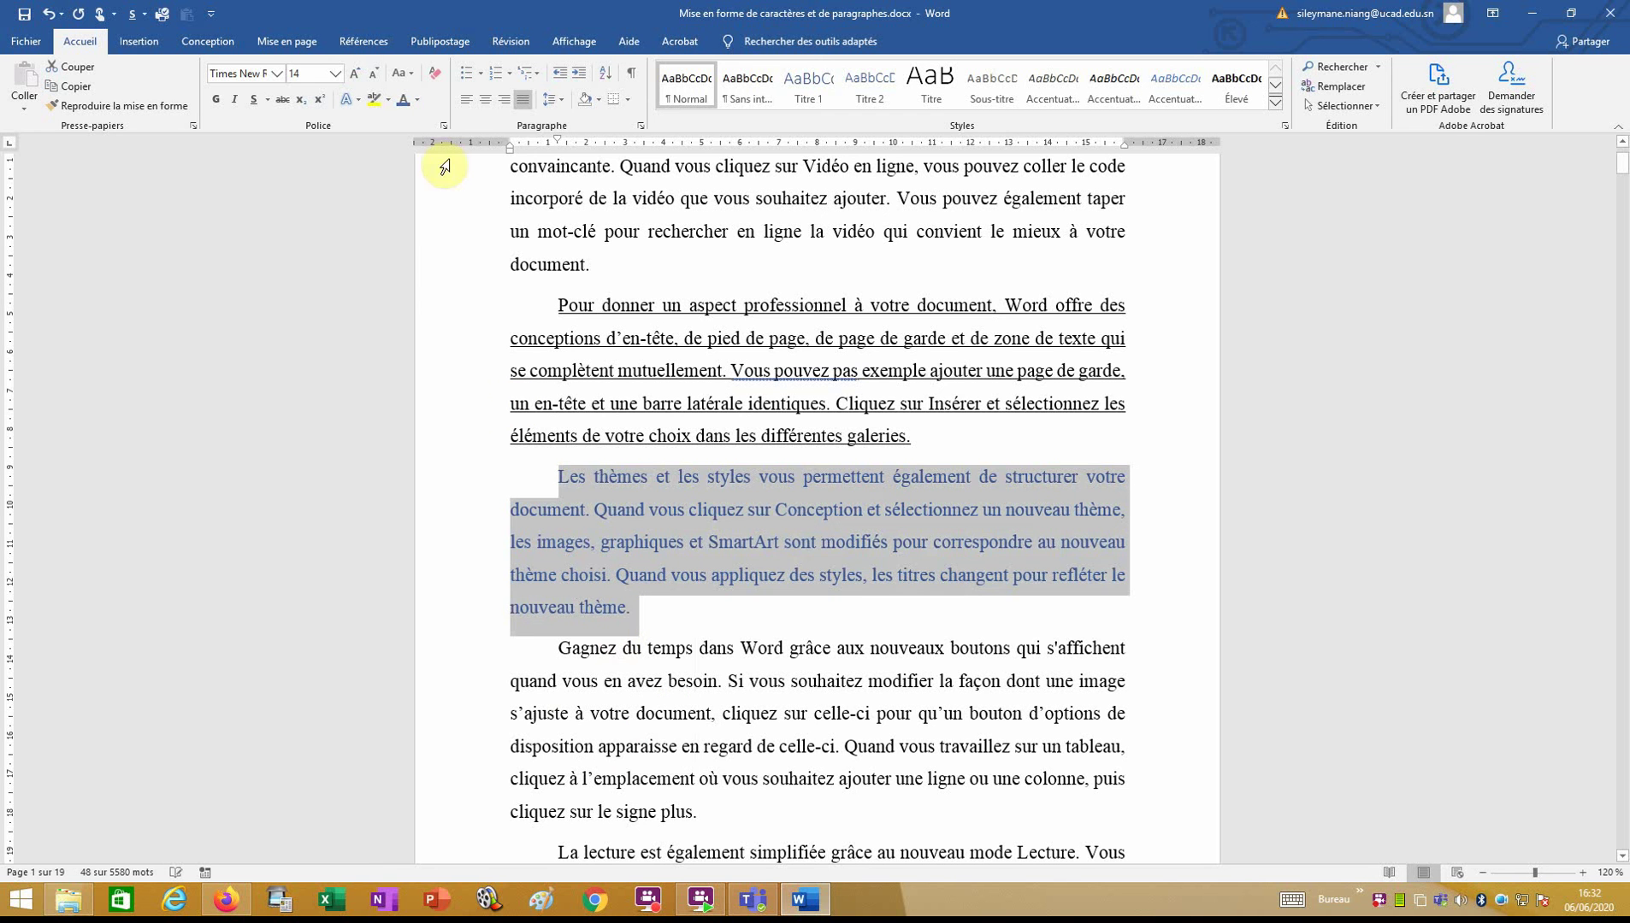
click(416, 101)
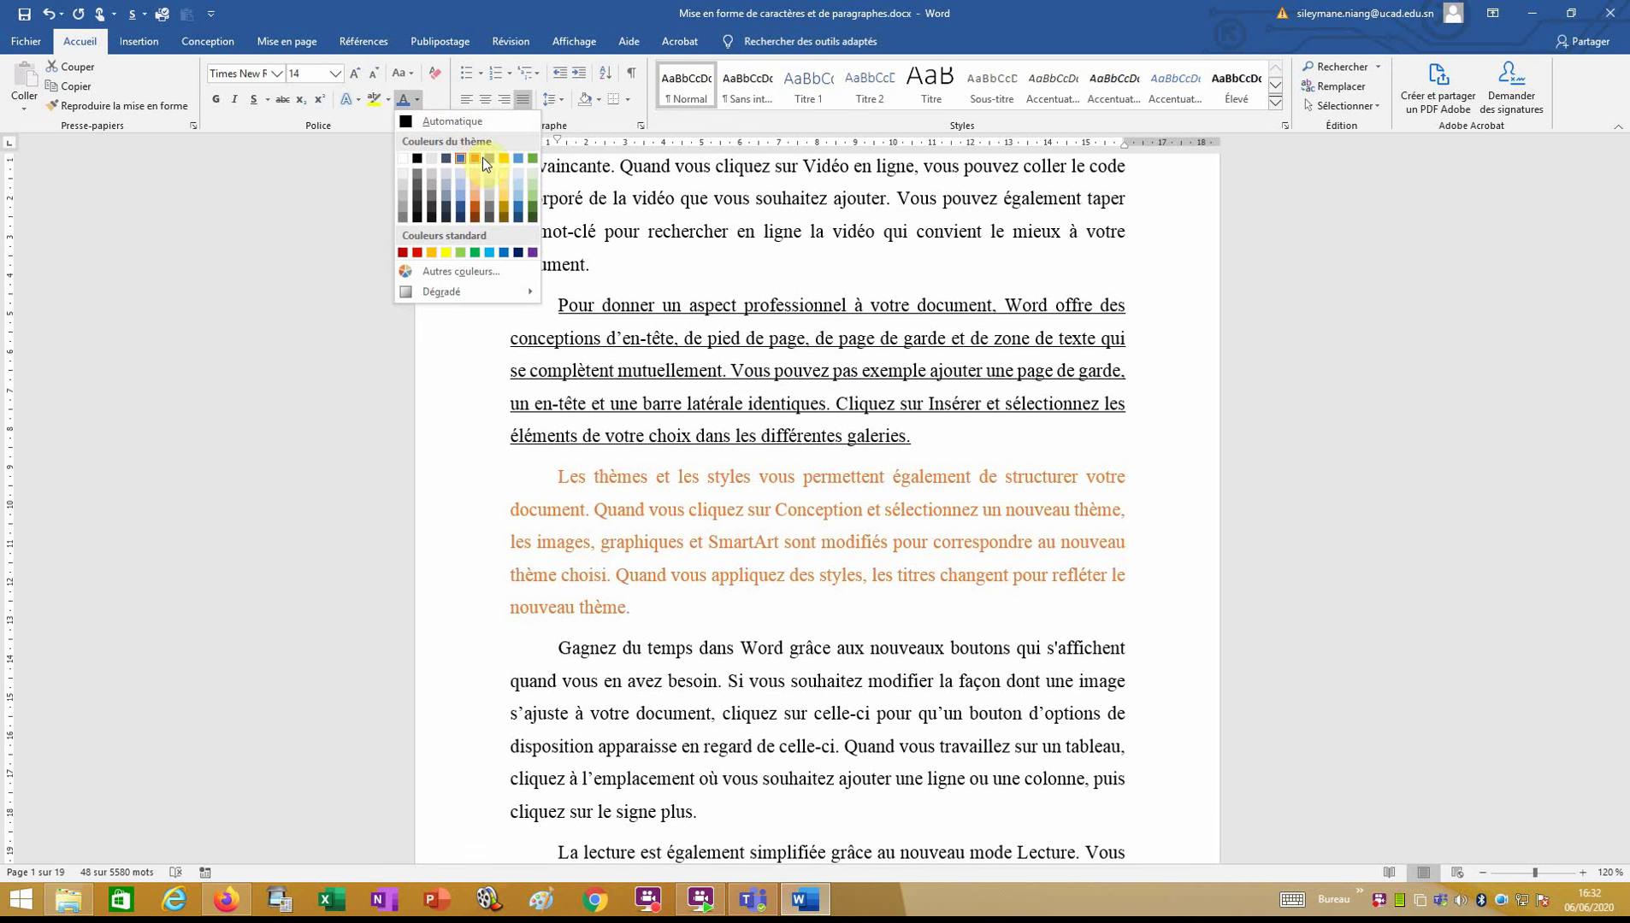
click(531, 158)
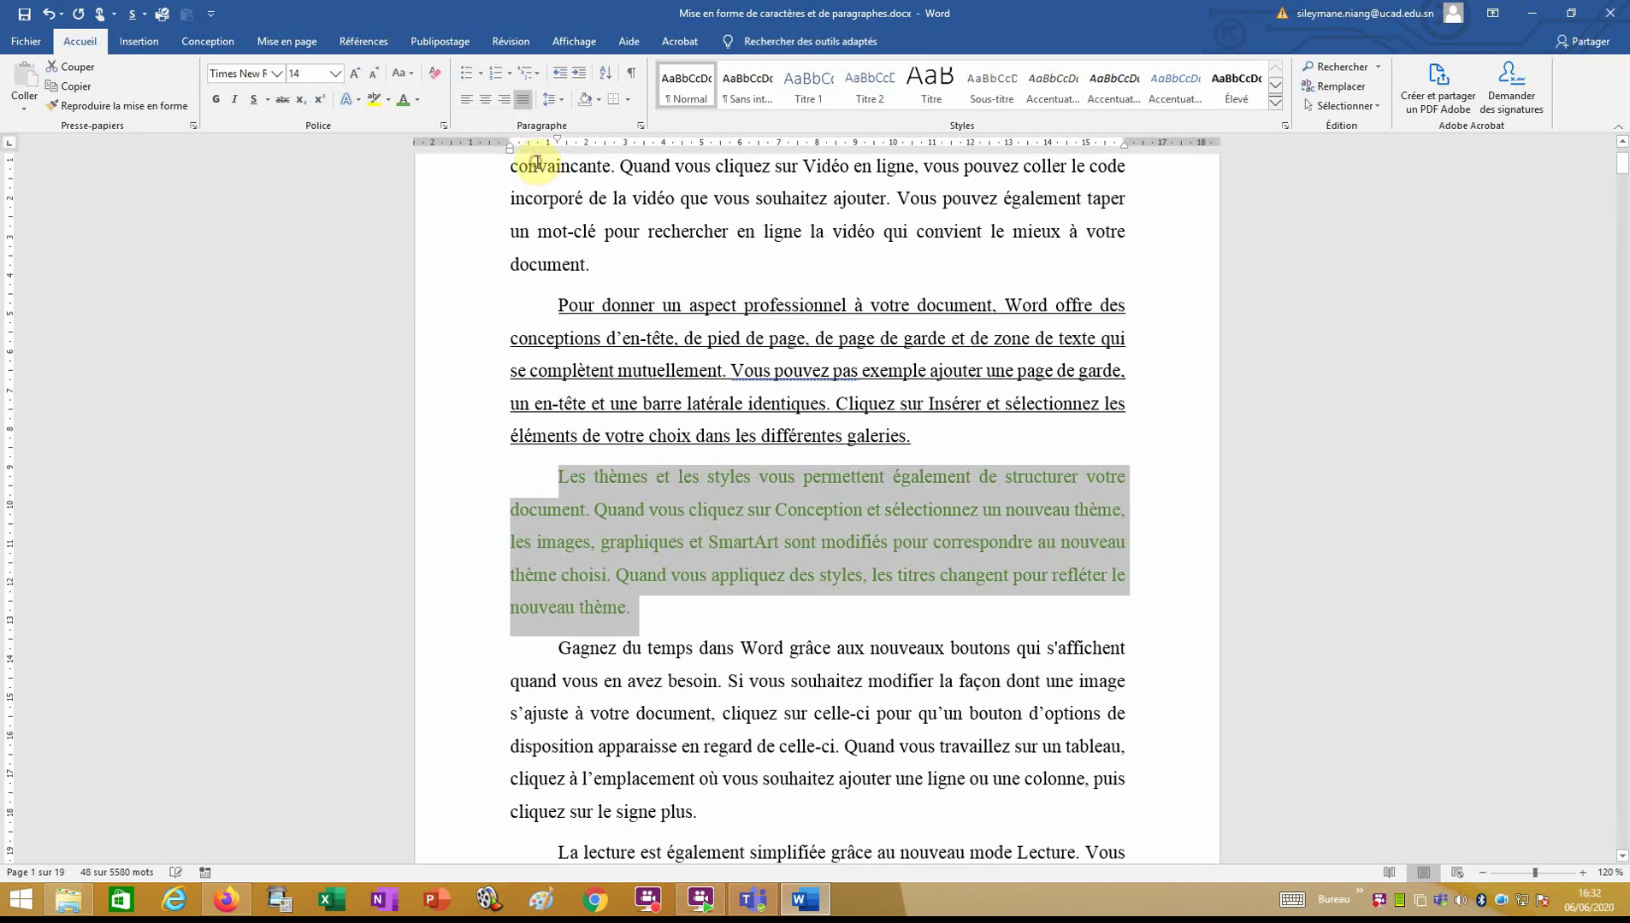
click(719, 607)
Italicize the entire fourth paragraph on page 1, which begins "Gagnez du temps dans Word"
scroll(703, 670, down, 3)
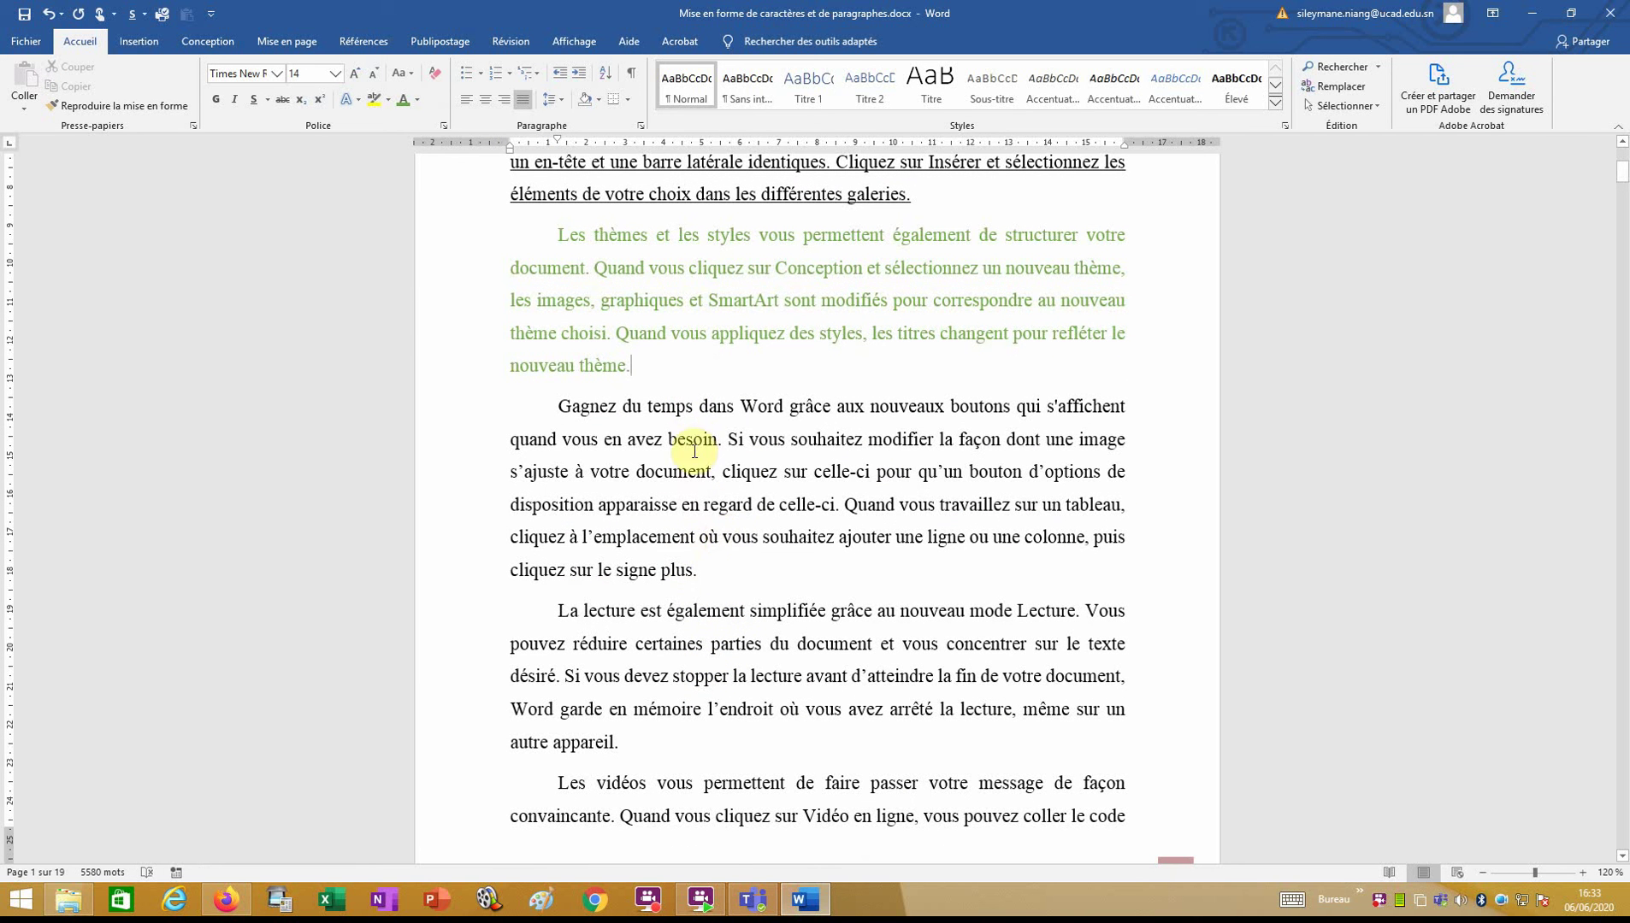
click(435, 456)
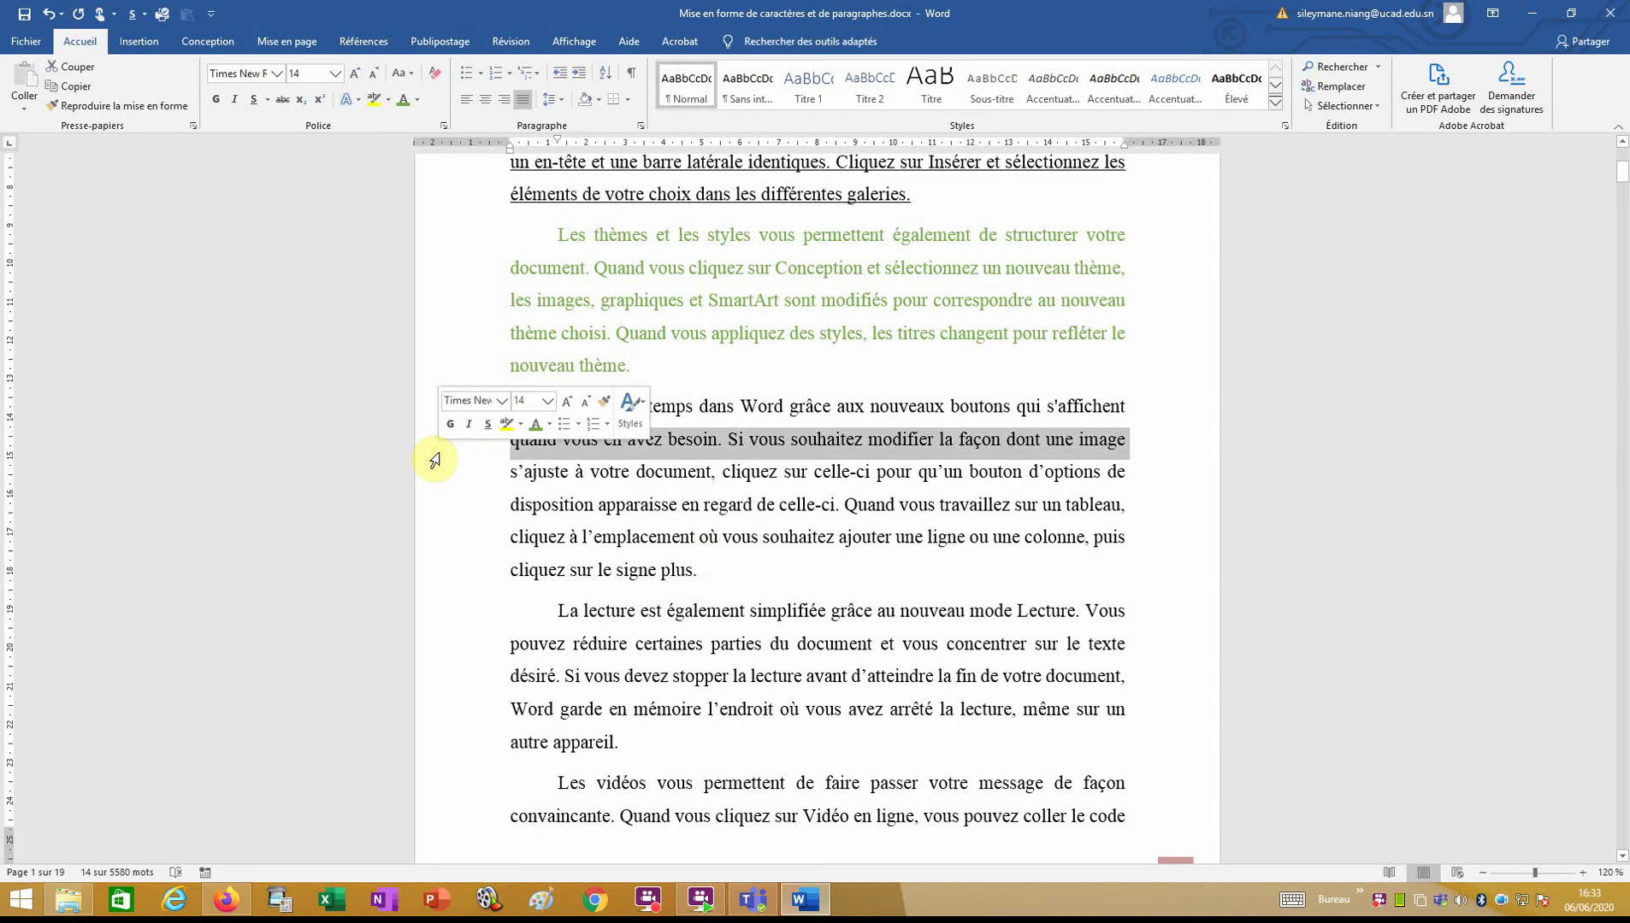
click(703, 638)
drag(464, 412, 891, 571)
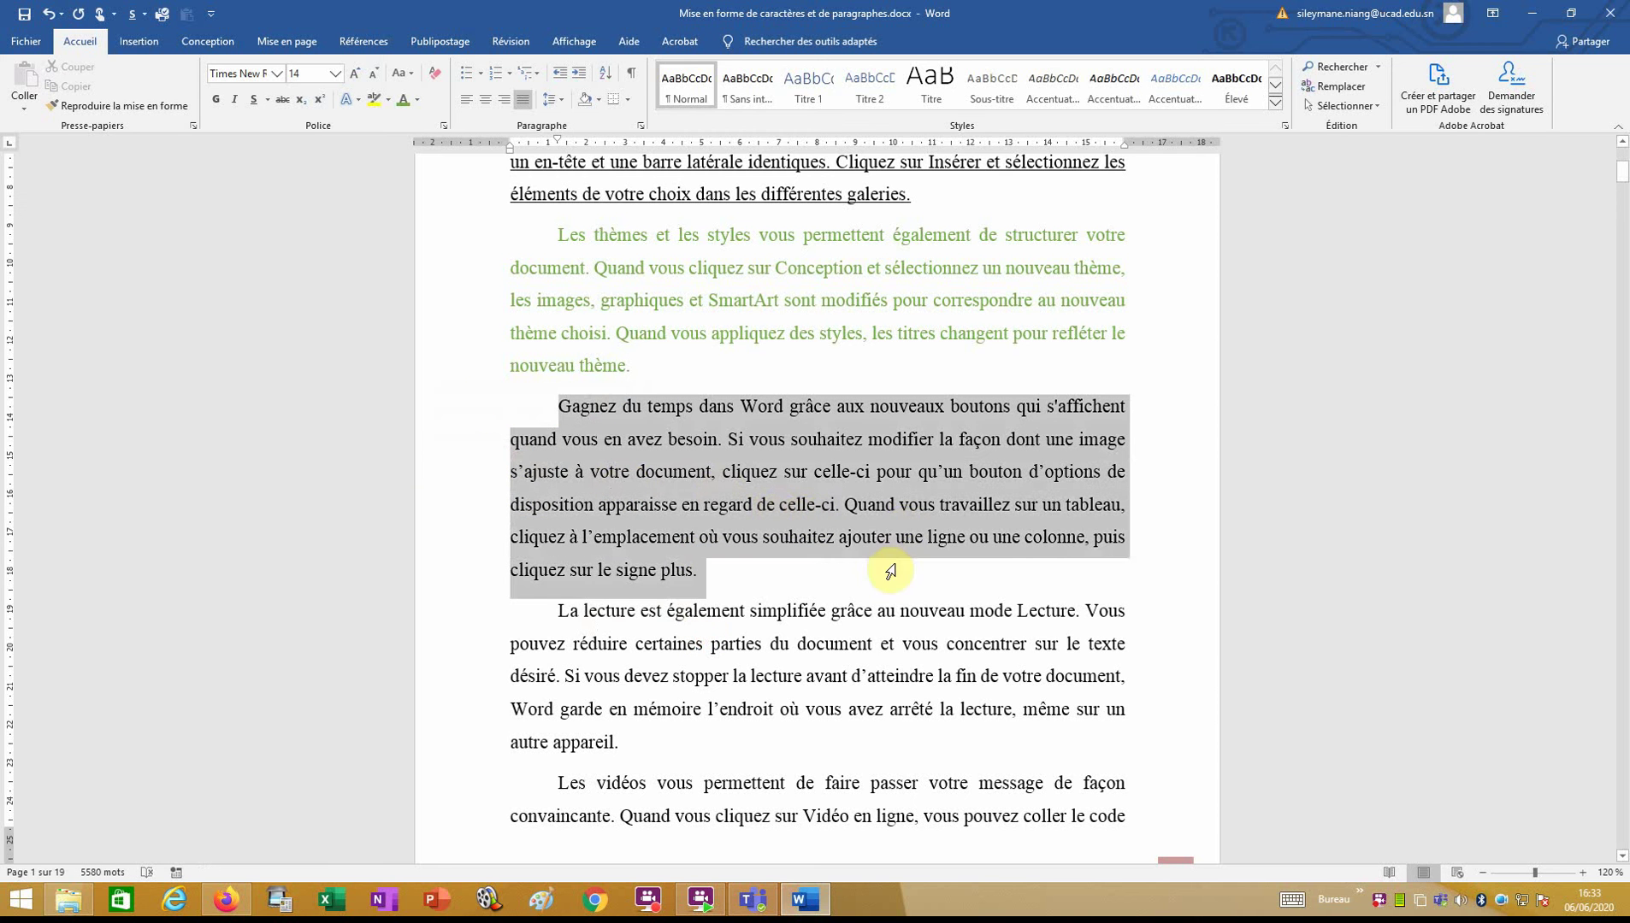
click(565, 459)
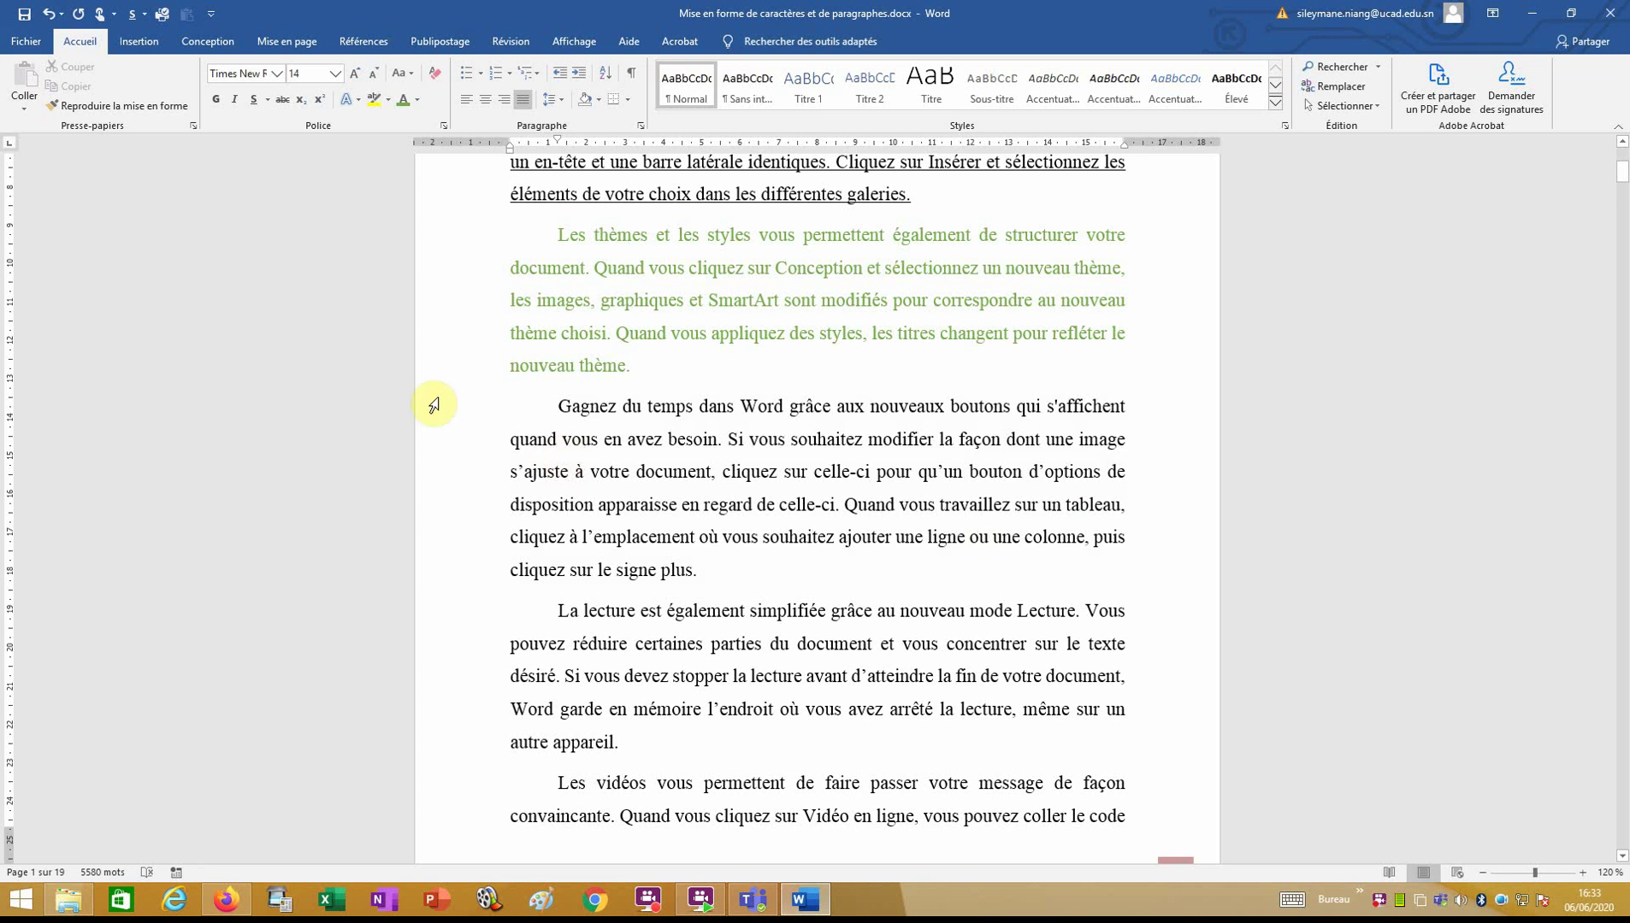
drag(436, 404, 443, 564)
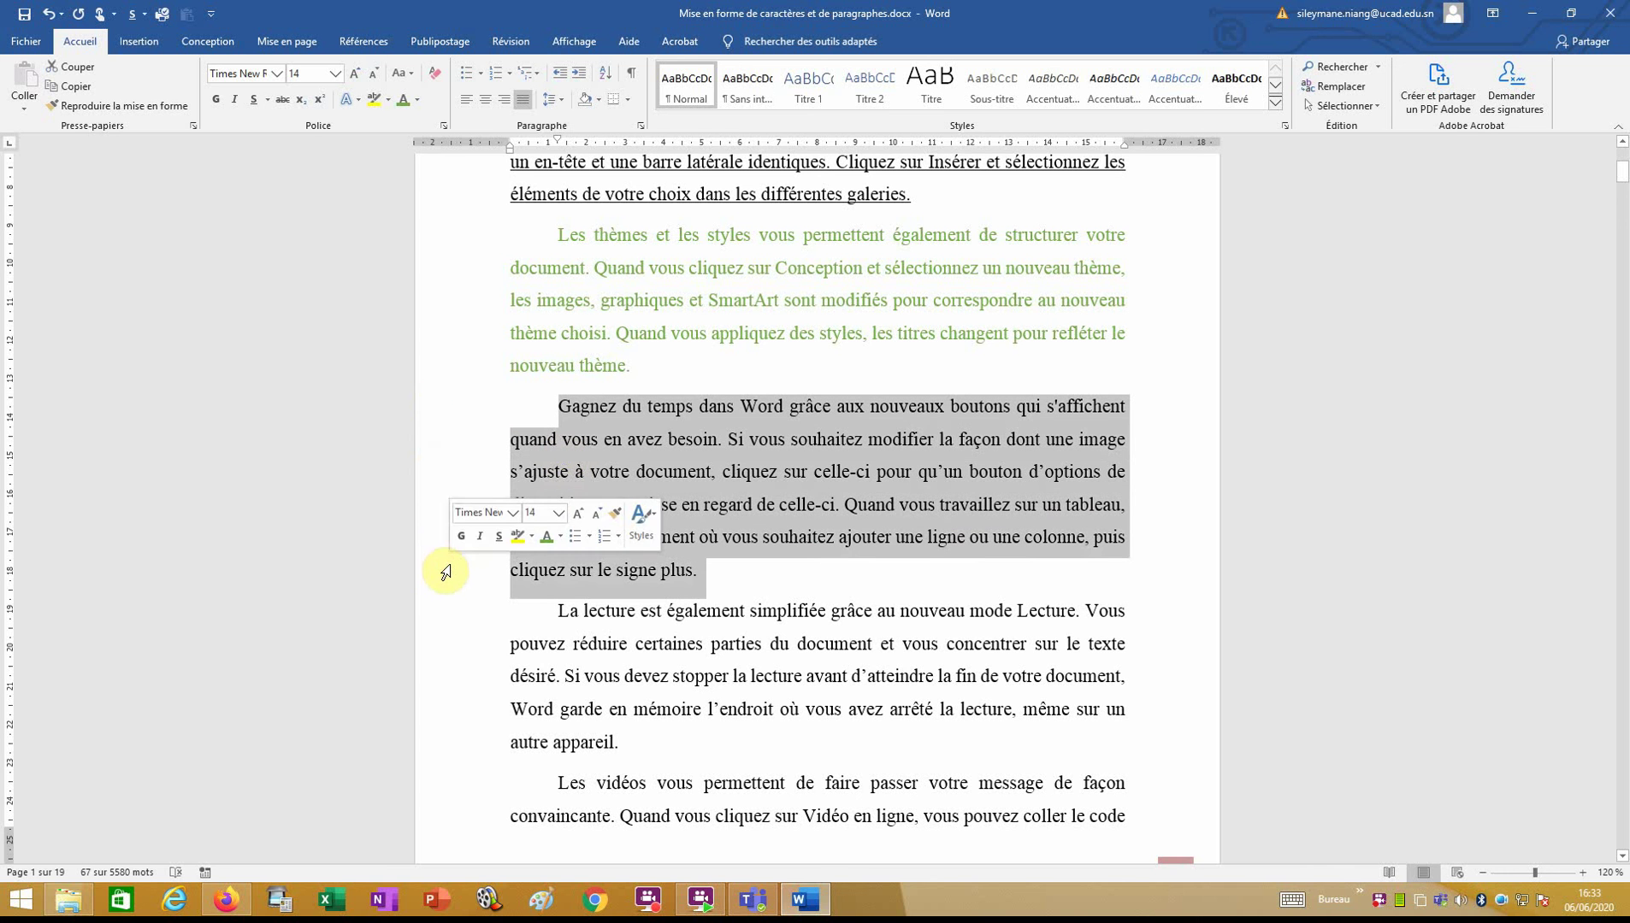
click(485, 537)
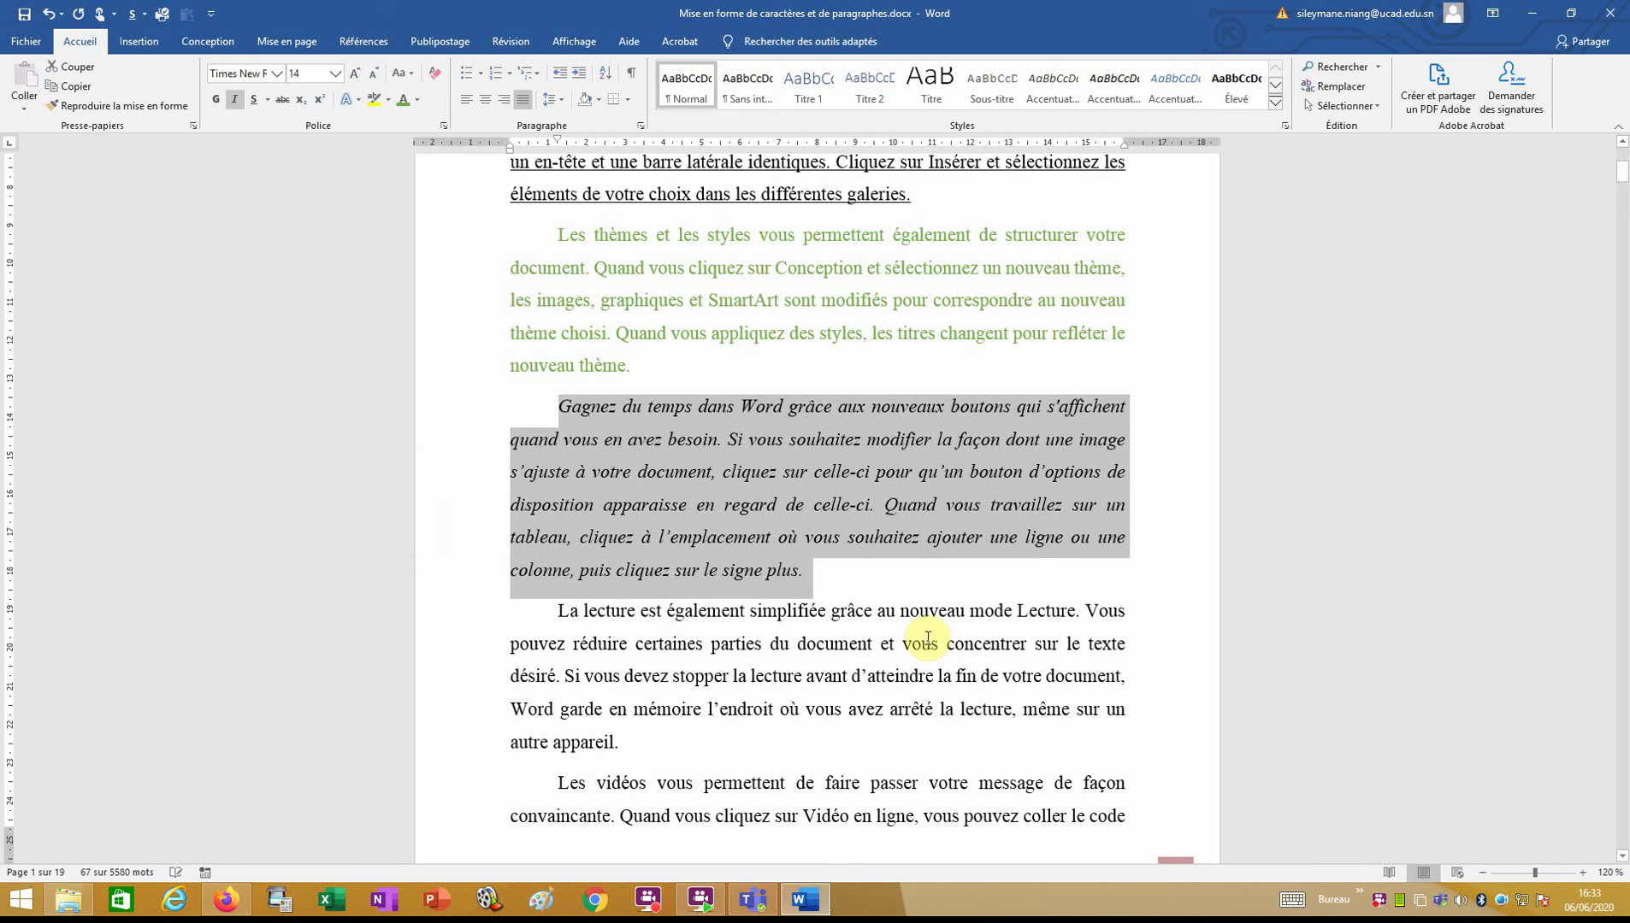
click(890, 520)
Apply a double underline to the word "également" in the page 1 paragraph beginning "La lecture est"
scroll(892, 520, down, 3)
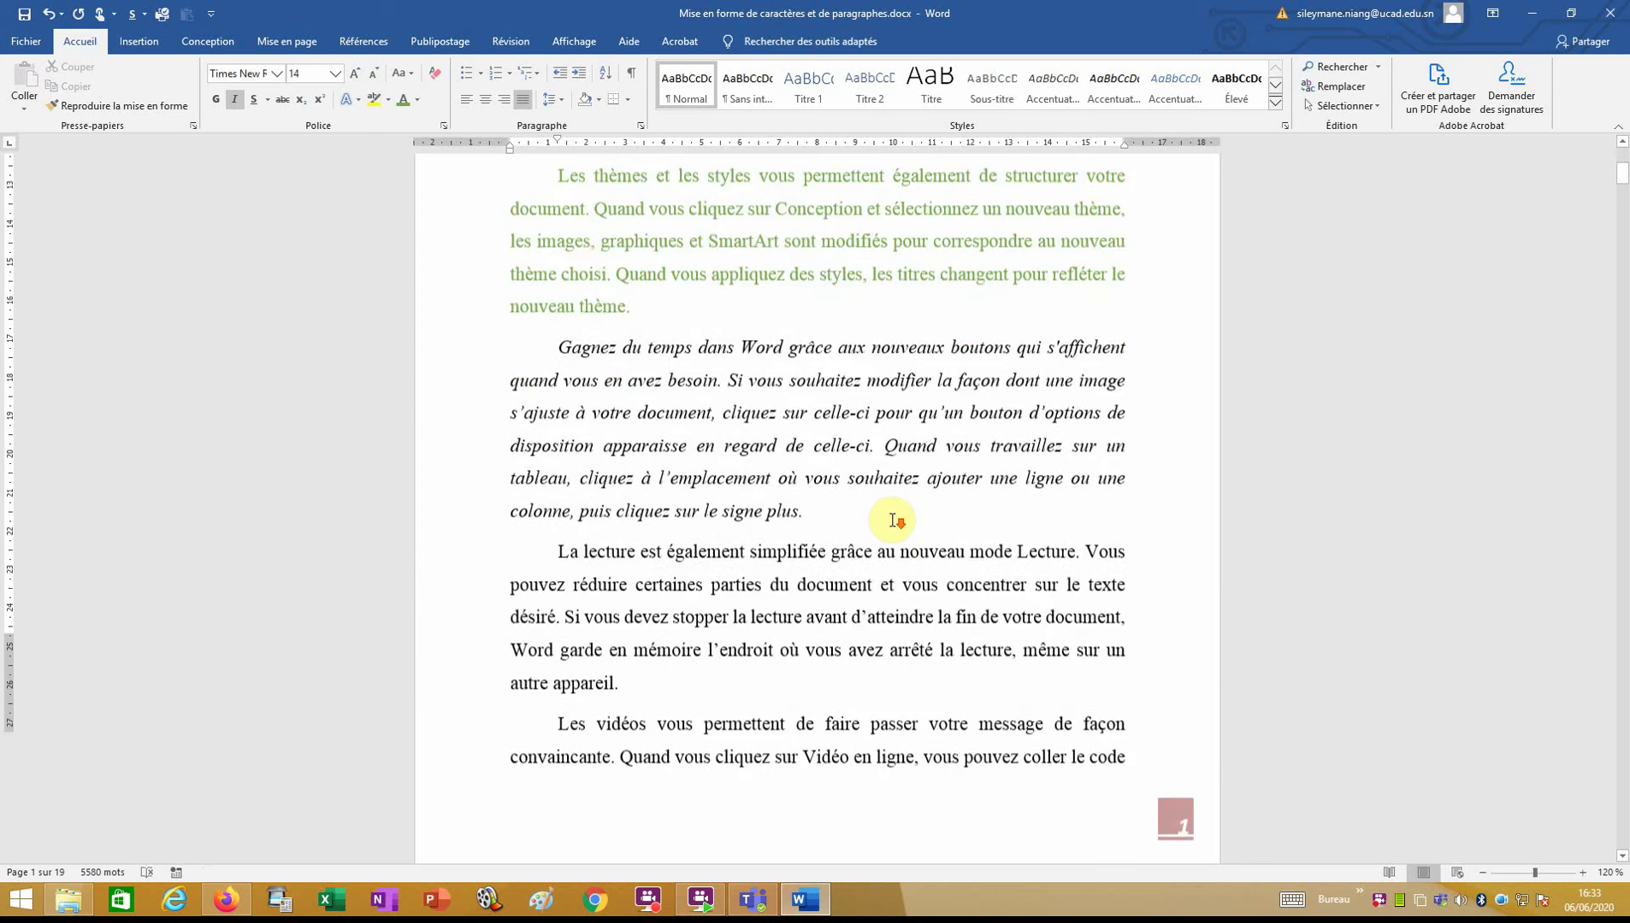
scroll(892, 520, down, 2)
scroll(891, 520, up, 3)
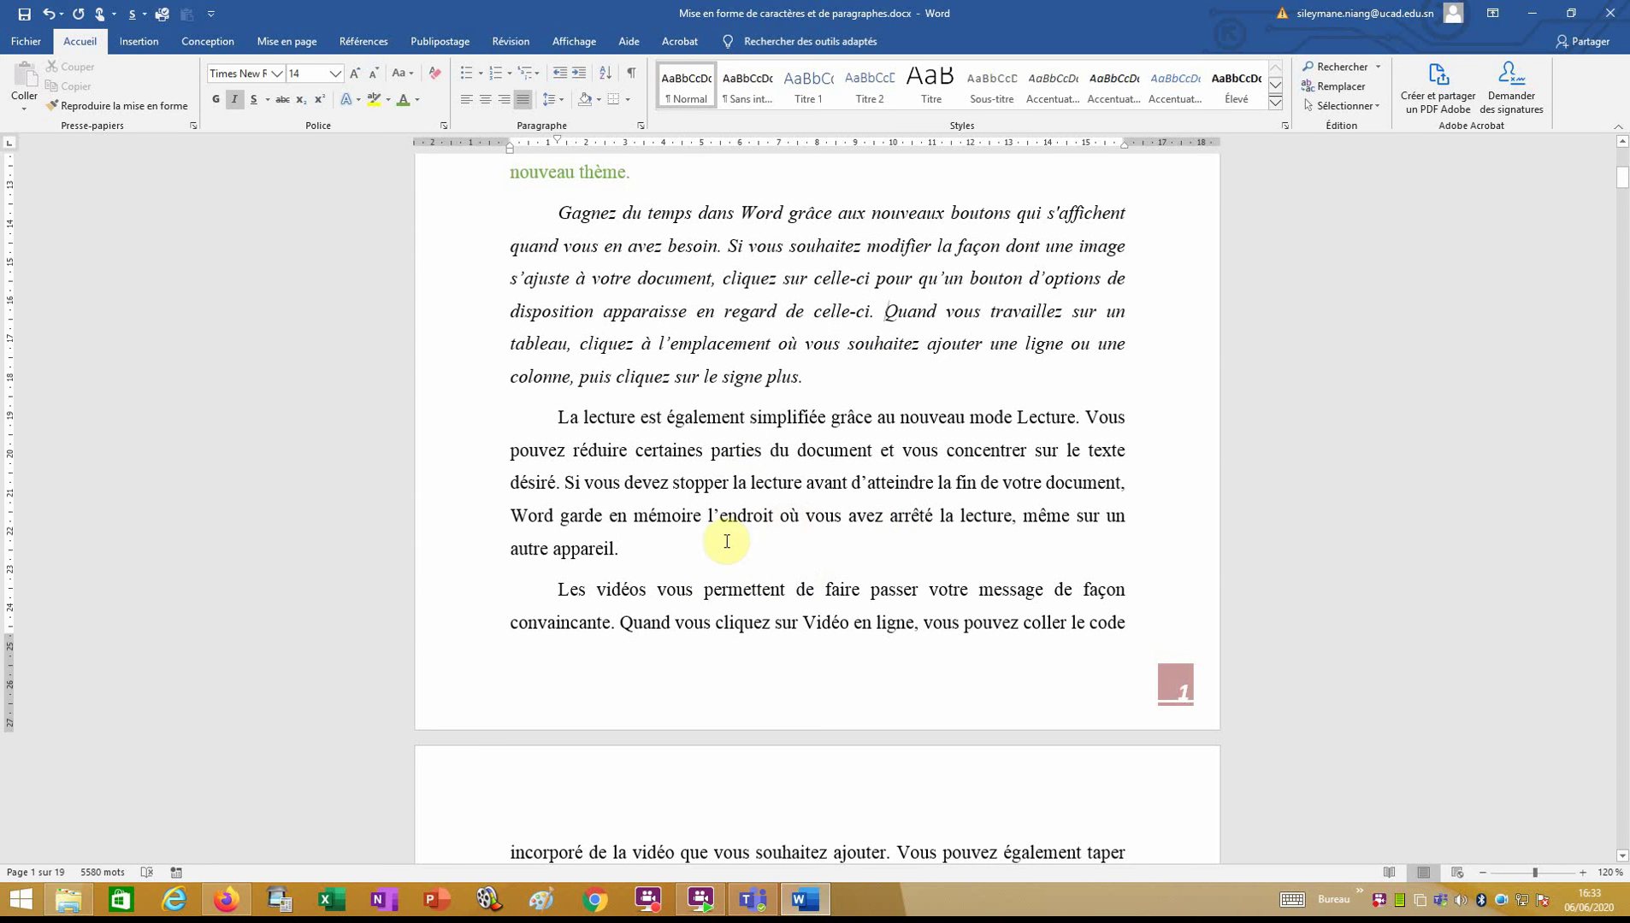
double_click(707, 415)
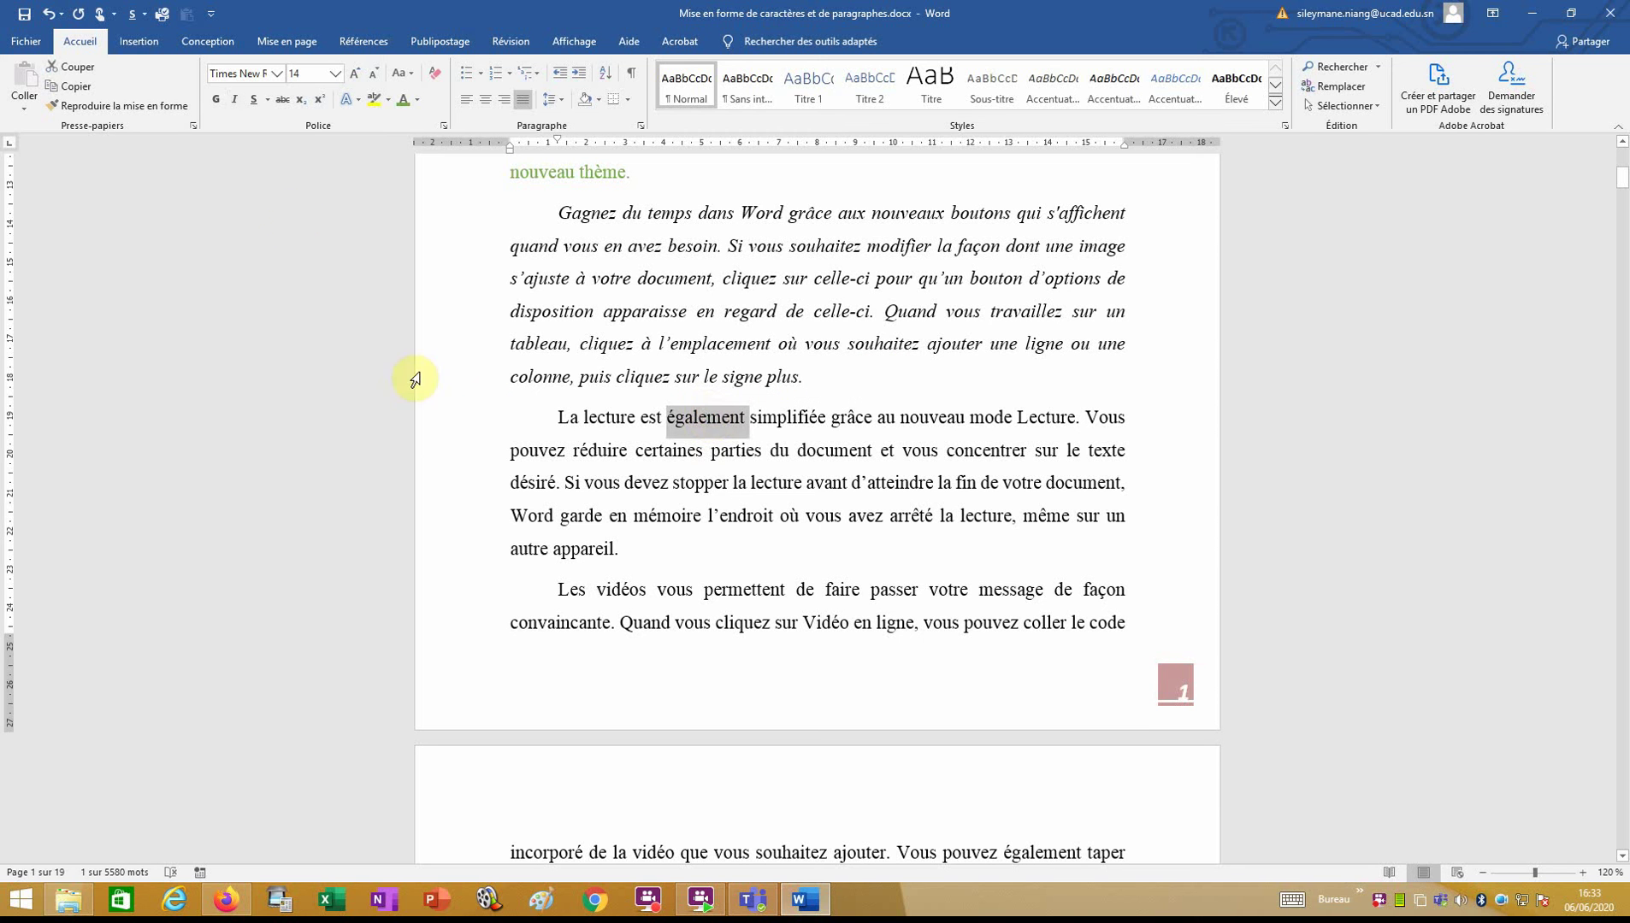
click(268, 101)
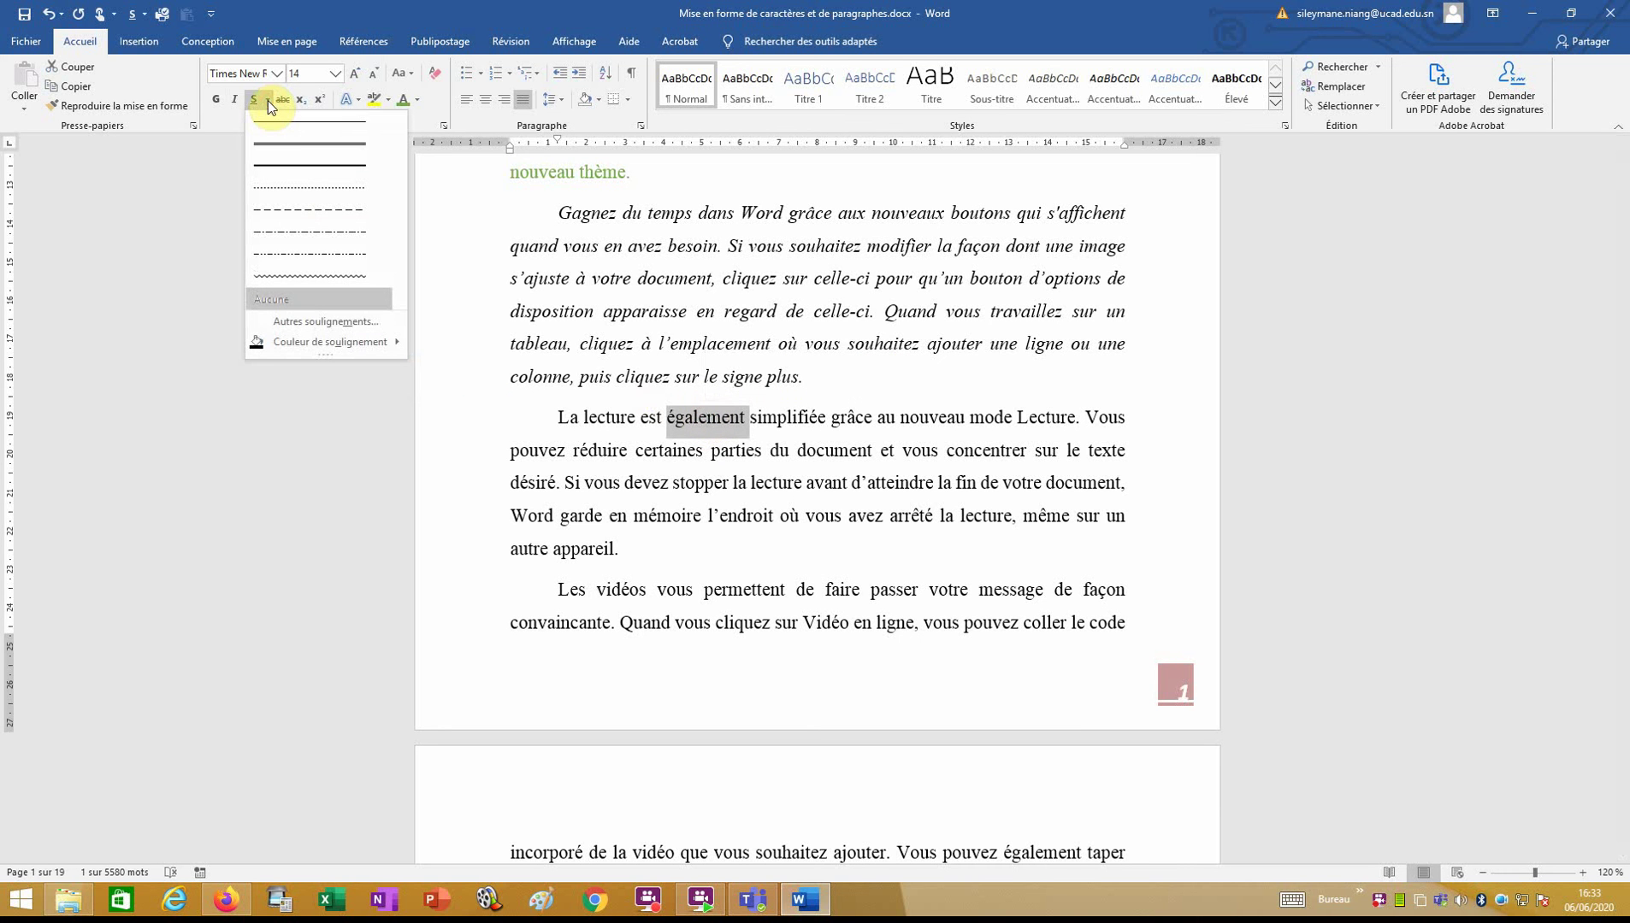
click(283, 143)
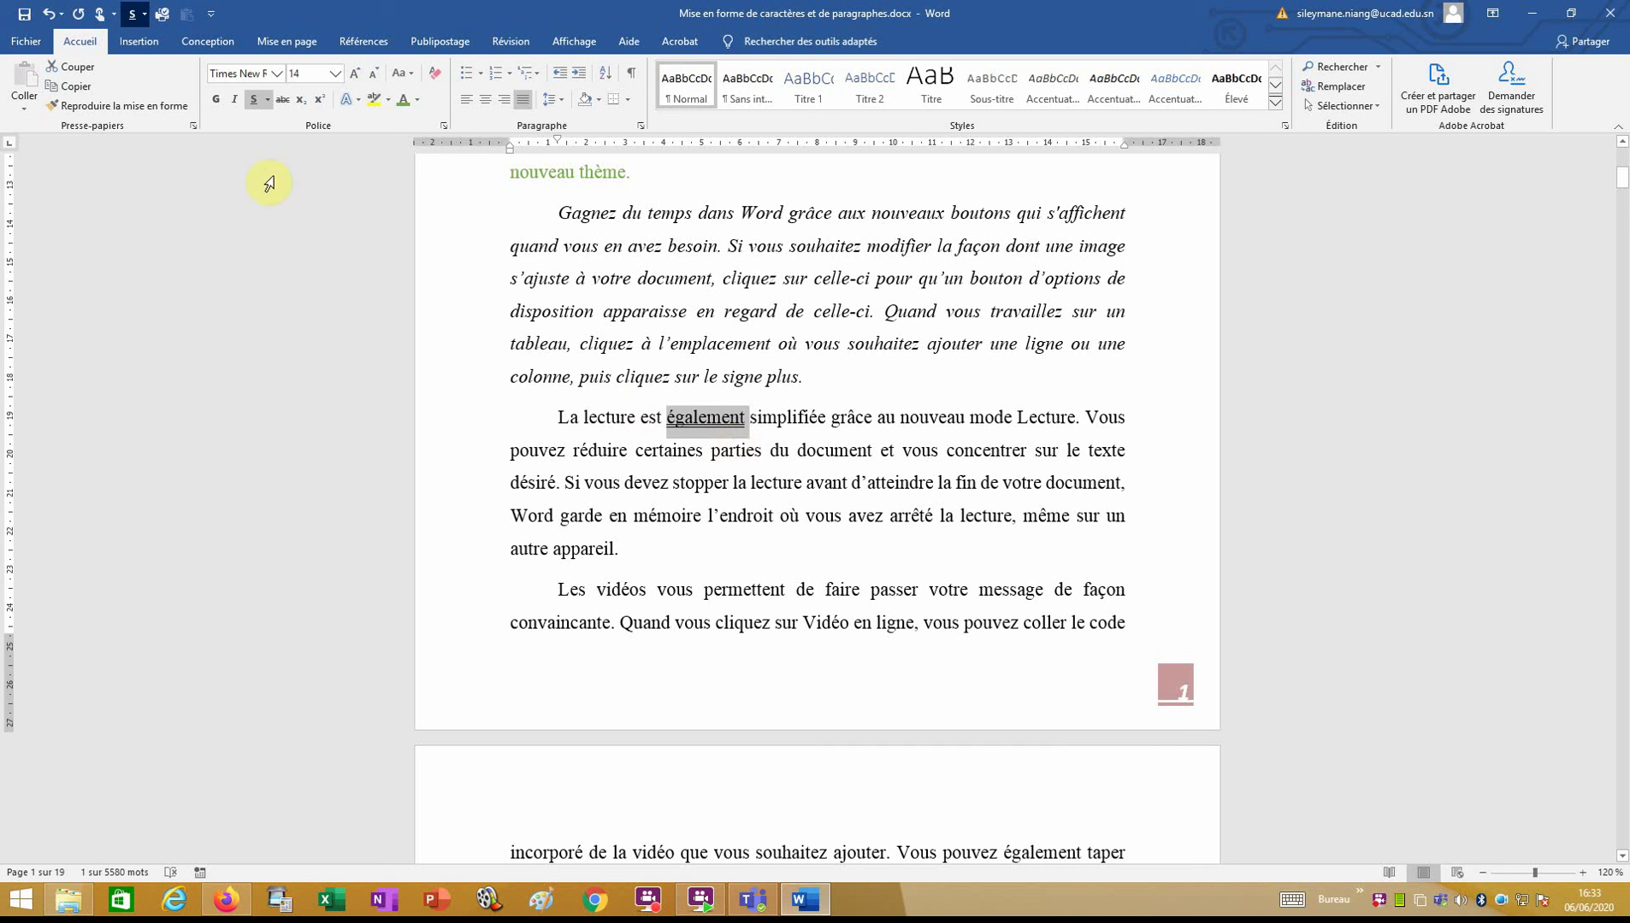
Set the underline color of the word "également" to standard red
click(269, 100)
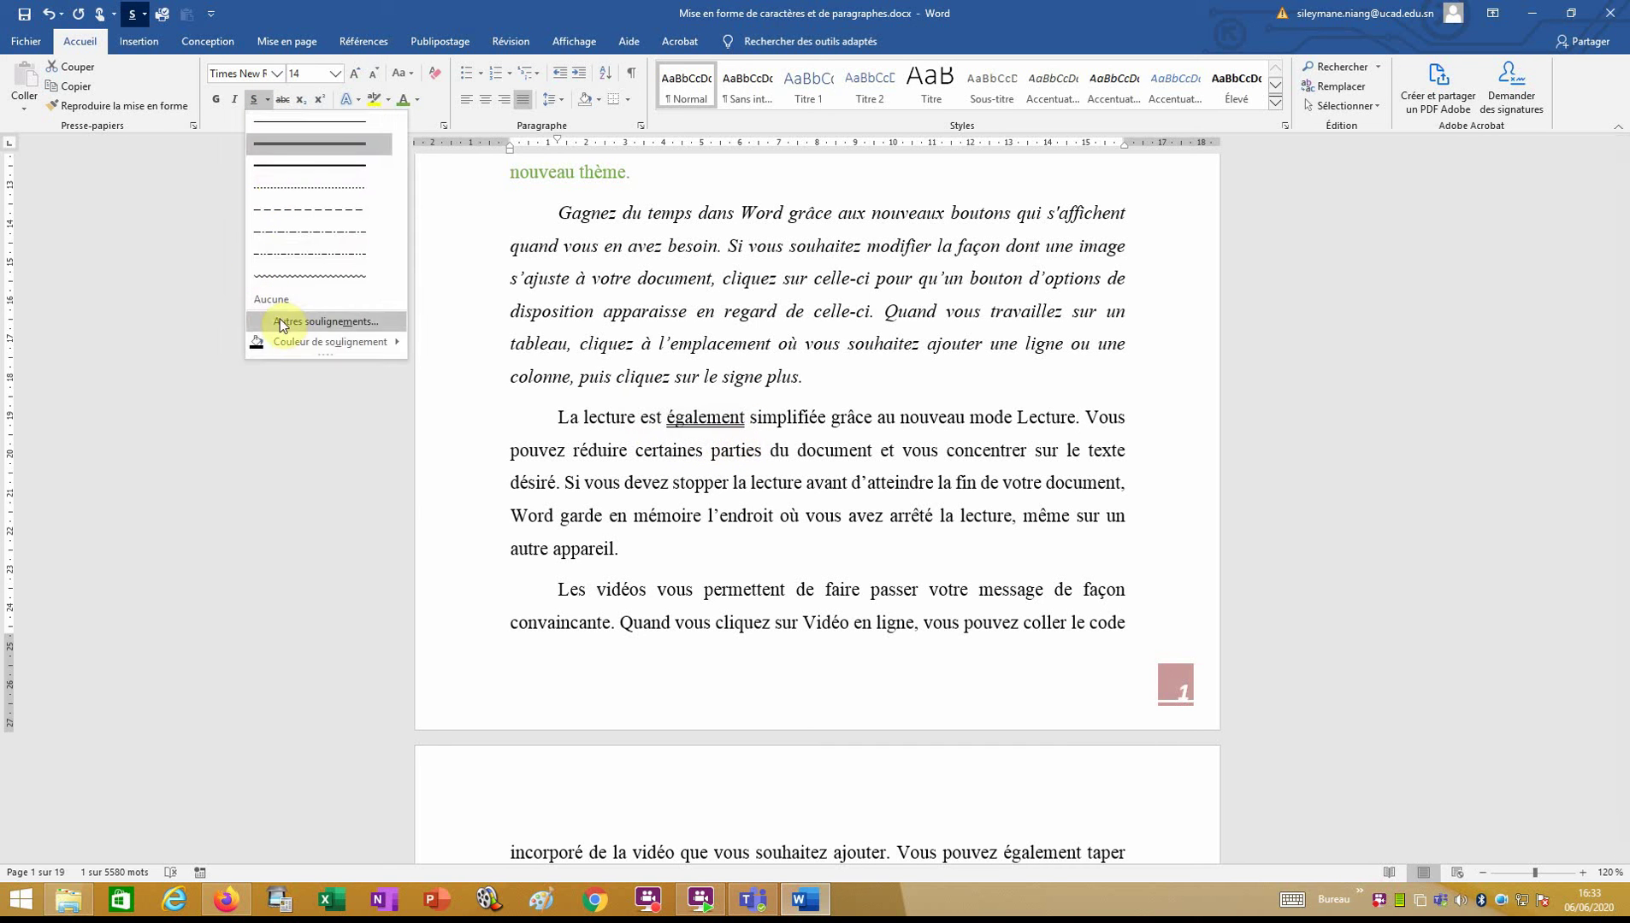
mouse_move(300, 348)
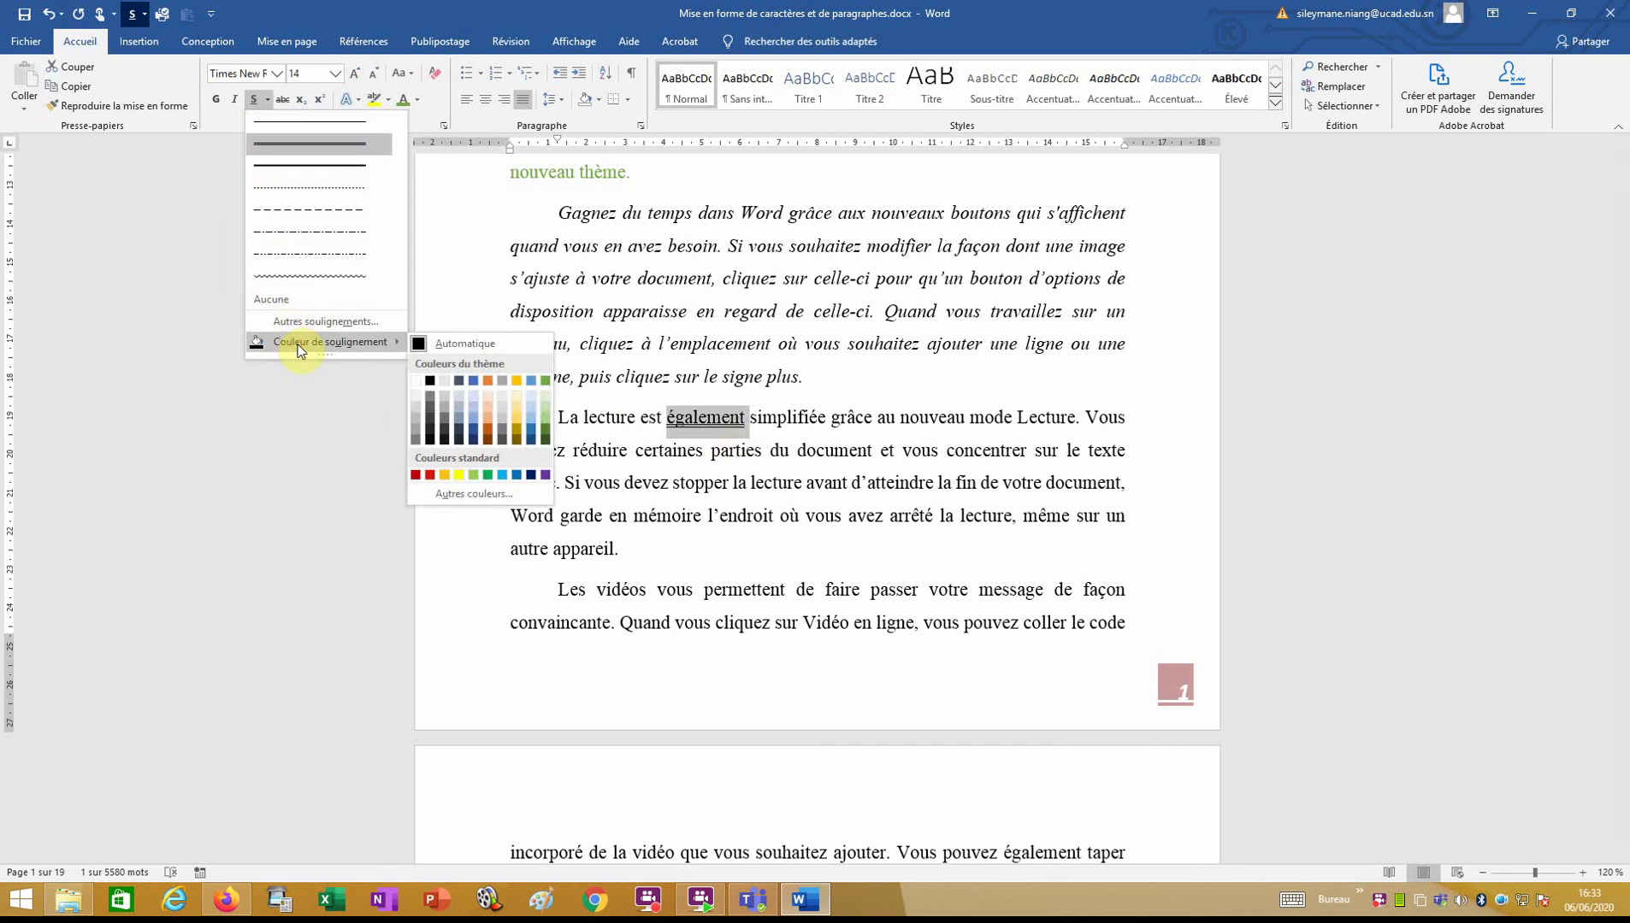
click(431, 475)
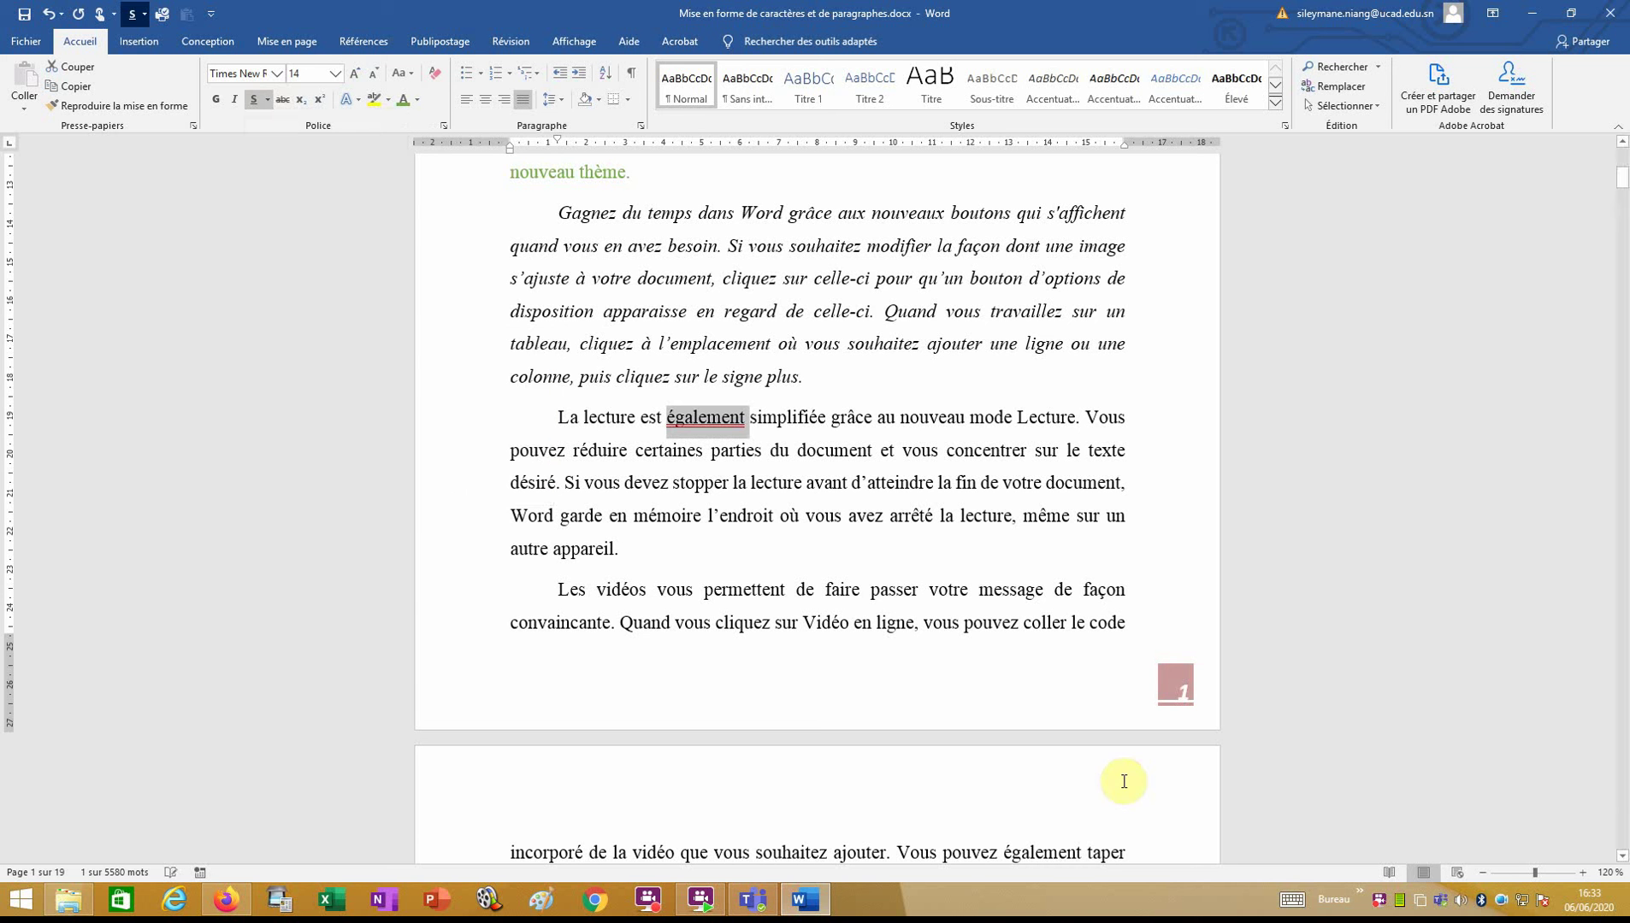
click(1060, 590)
Make the word "rechercher" bold in the text at the beginning of page 2
scroll(1030, 516, down, 3)
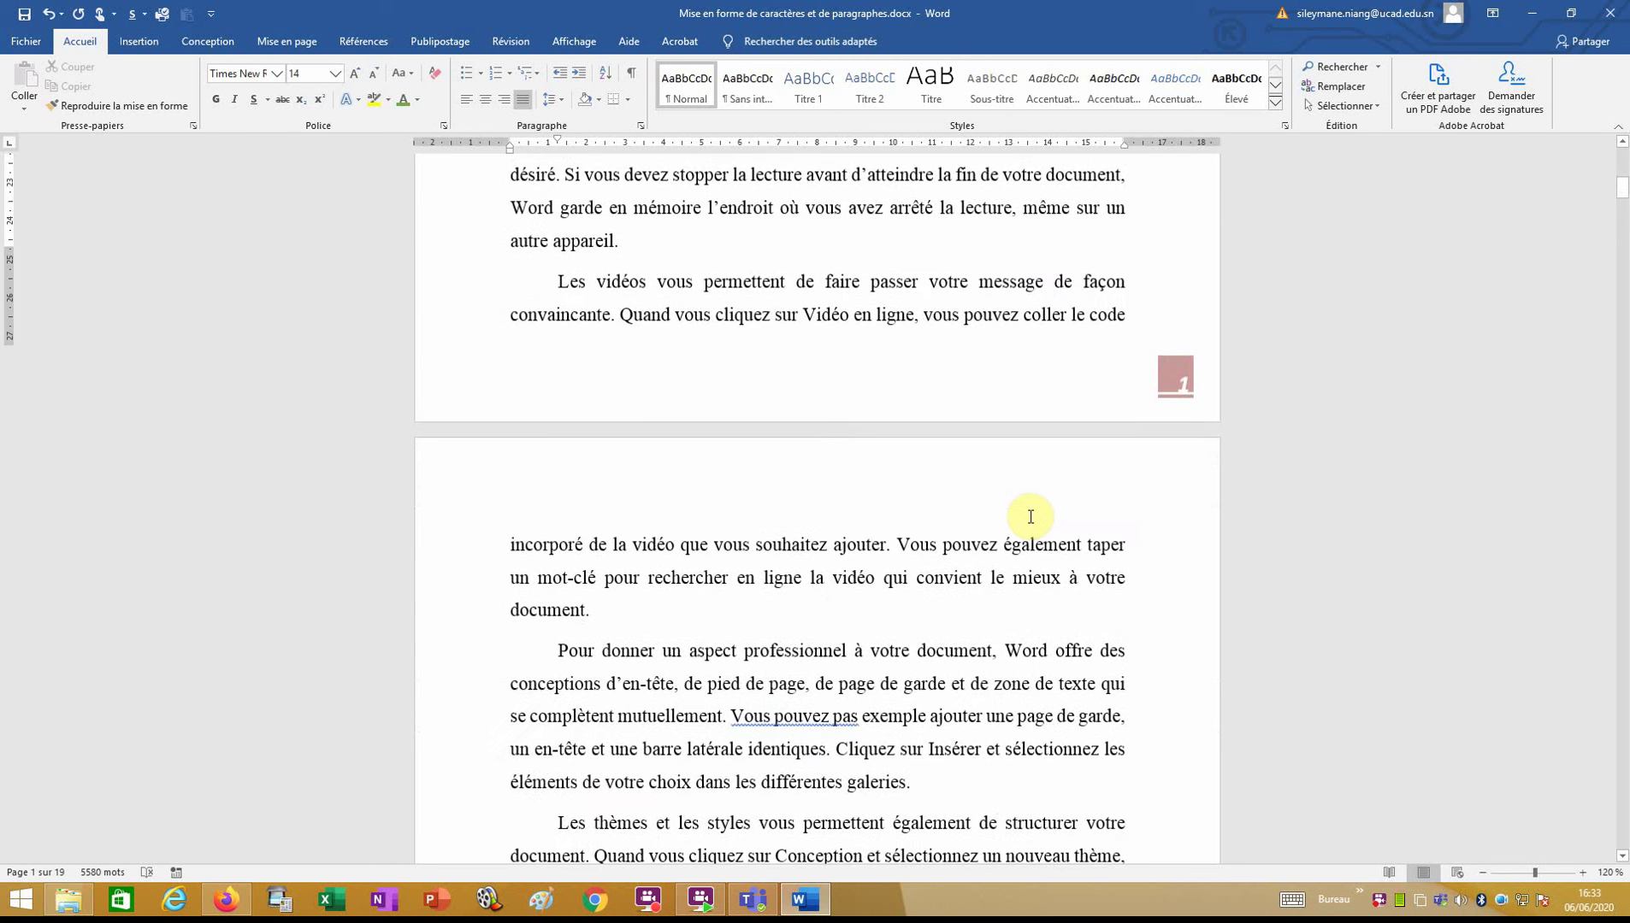
scroll(1035, 539, down, 2)
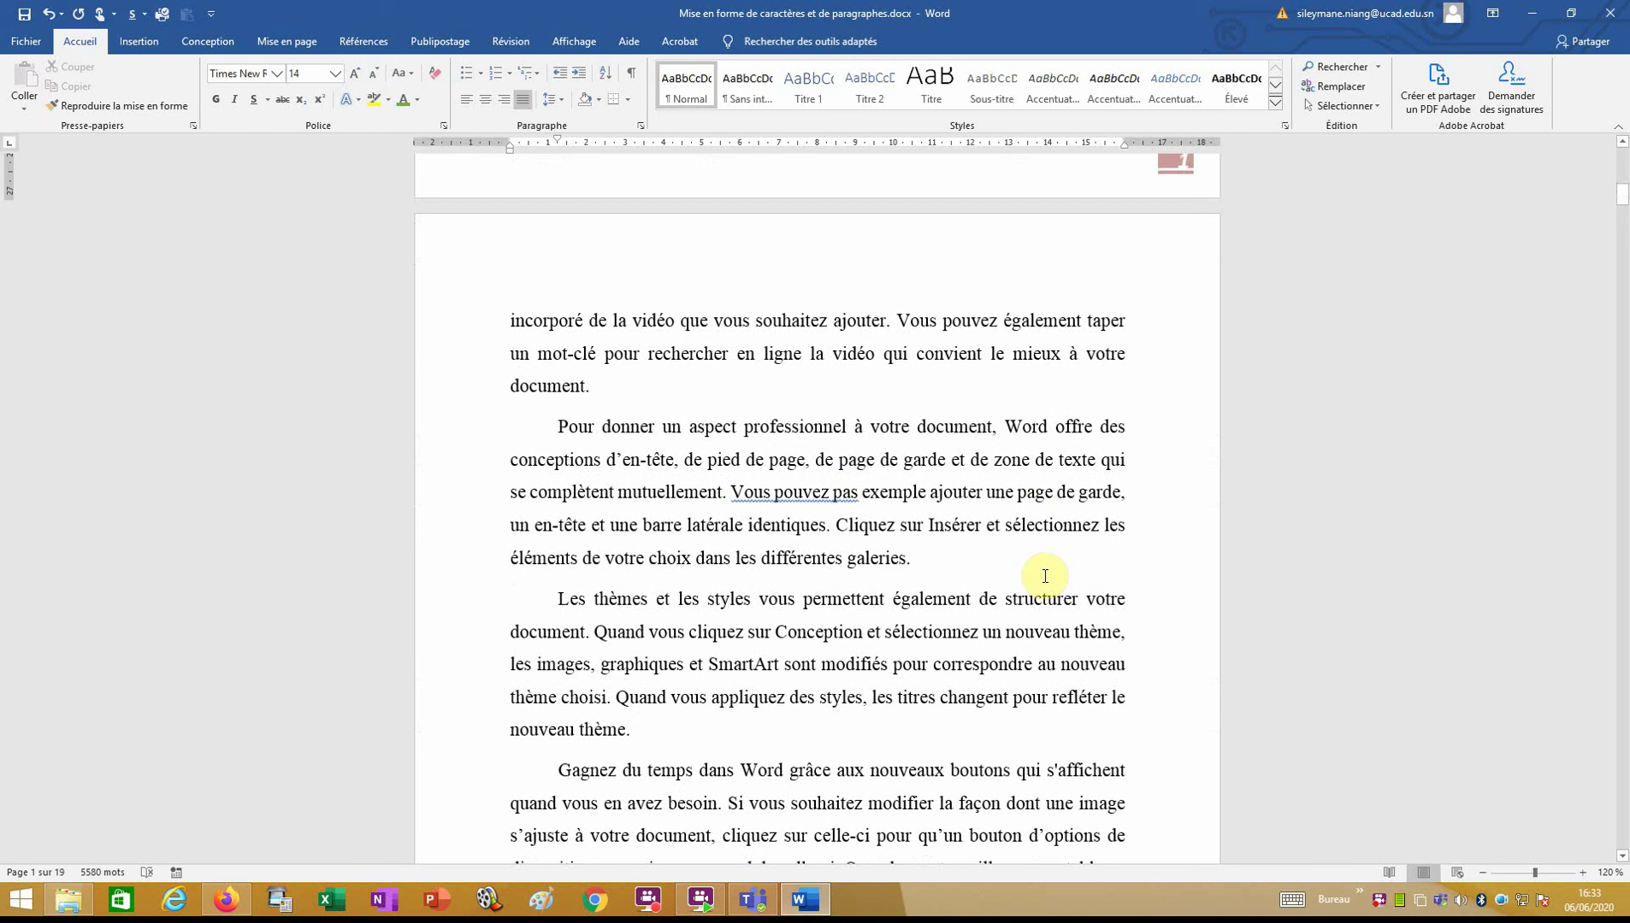
double_click(685, 360)
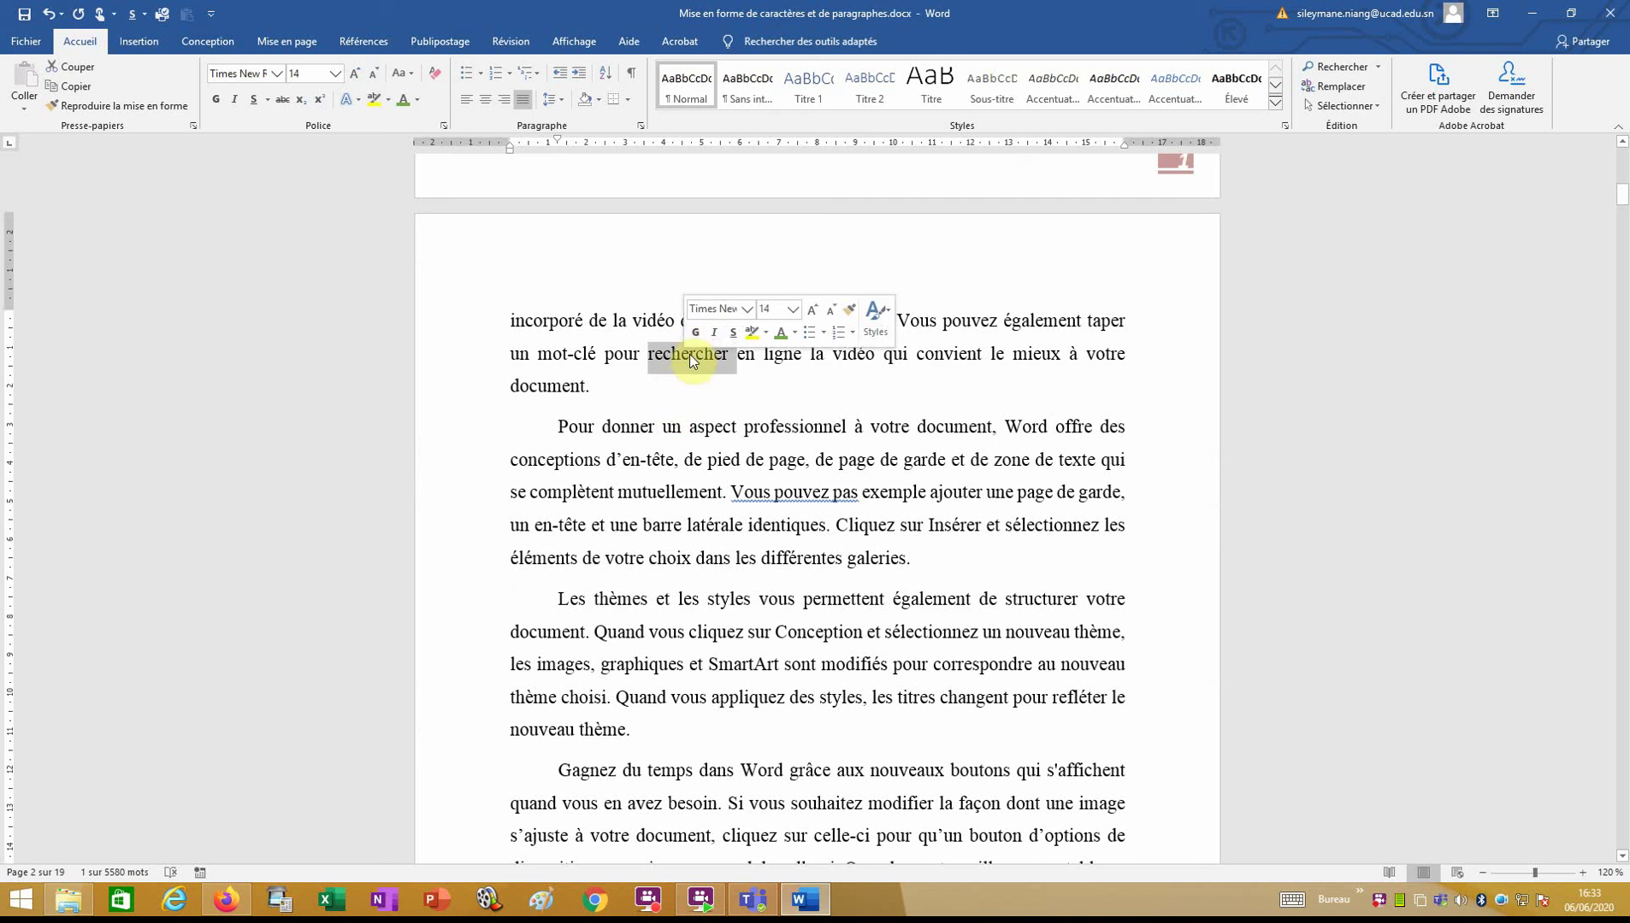
click(695, 338)
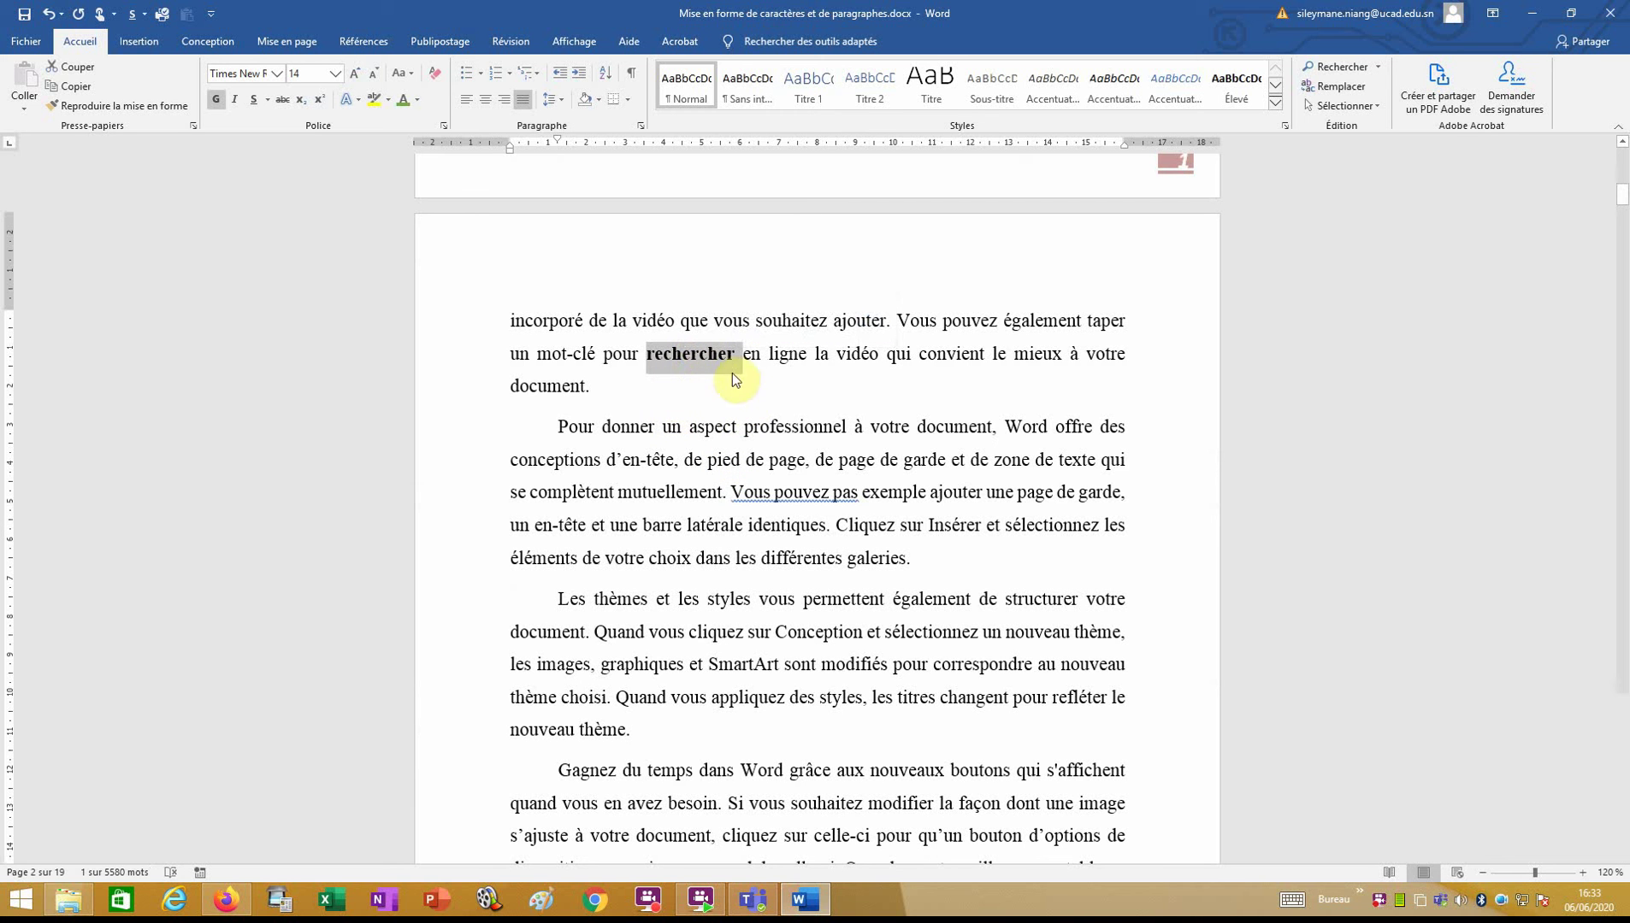
click(811, 514)
Underline the word "professionnel" in the page 2 paragraph beginning "Pour donner un aspect"
double_click(812, 428)
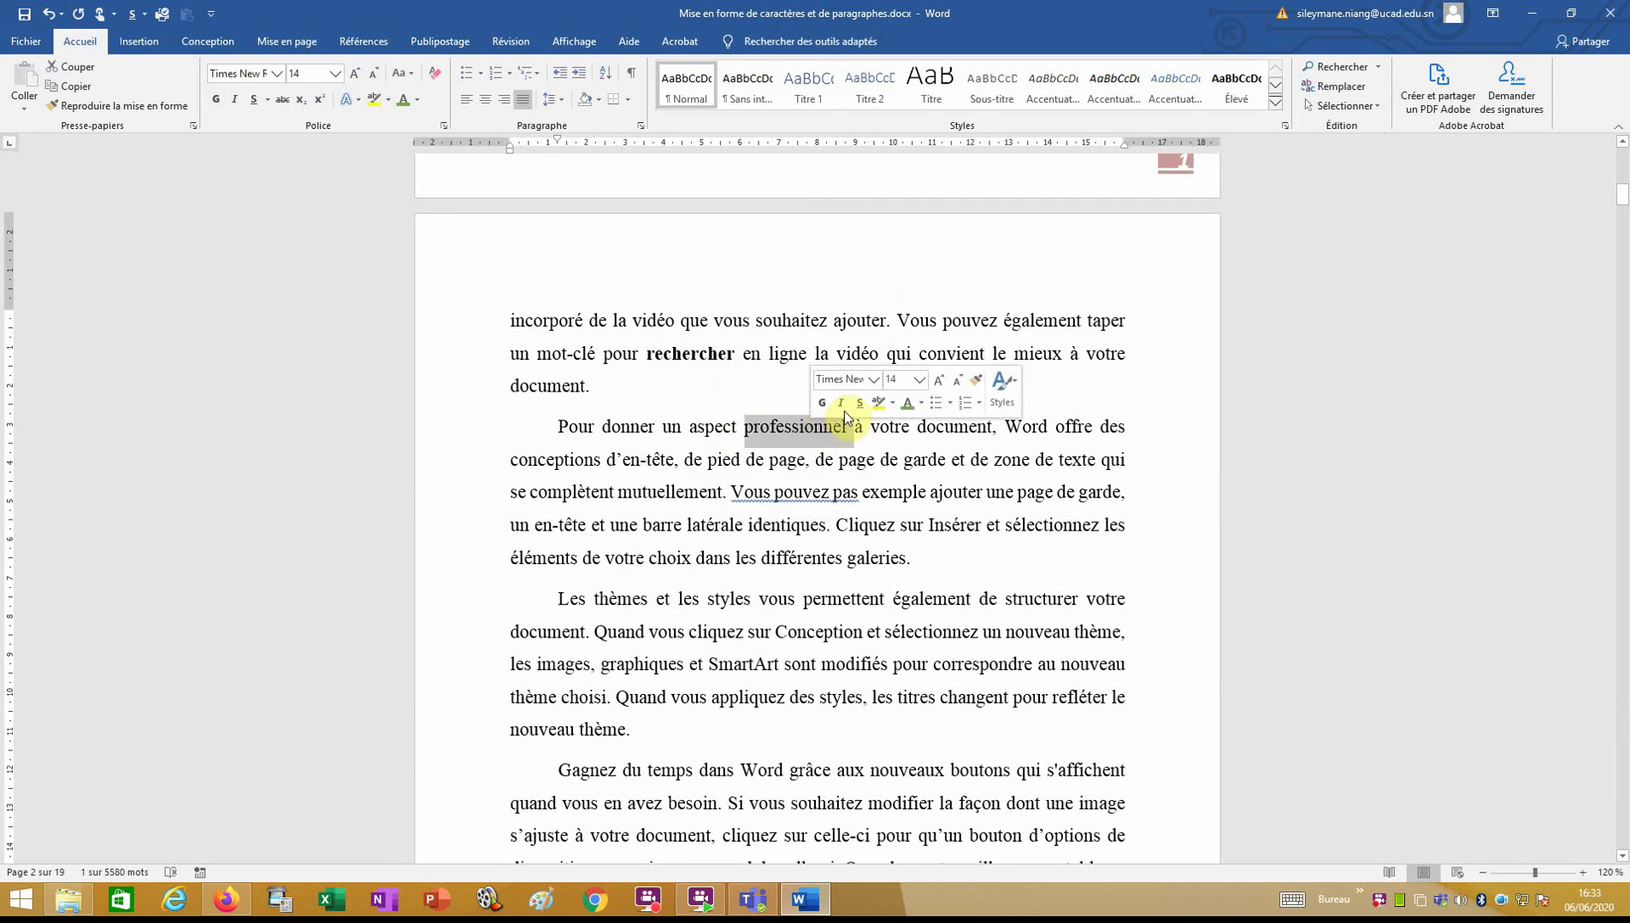
click(858, 405)
click(878, 525)
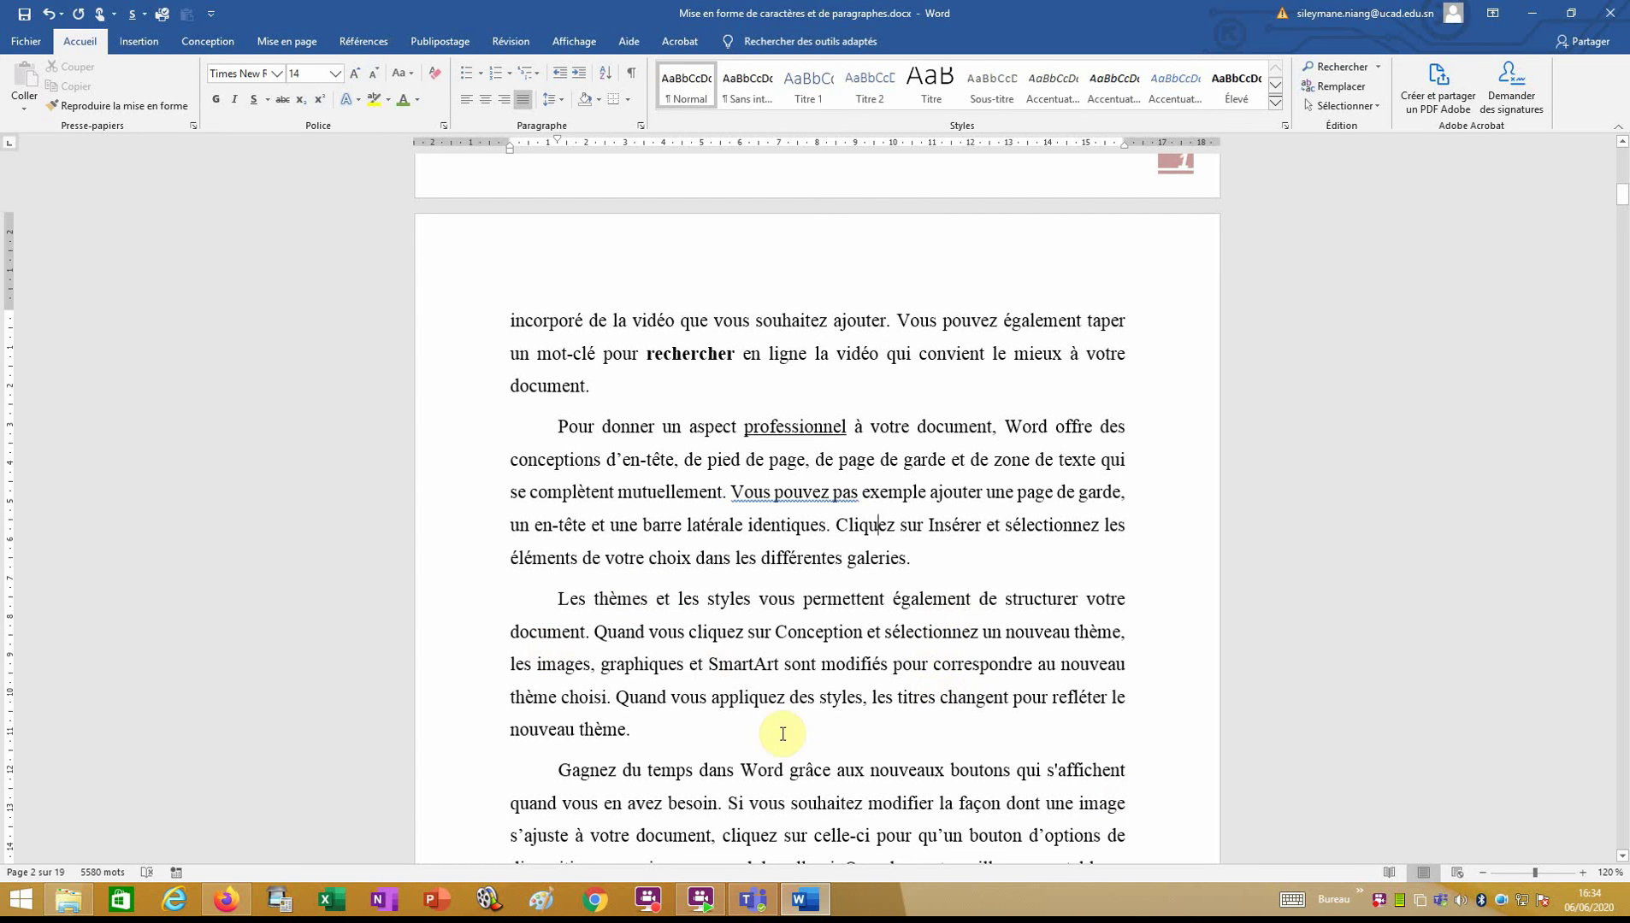
Highlight in yellow the whole sentence beginning "Quand vous cliquez sur Conception" in the page 2 paragraph about themes and styles
ctrl+click(674, 635)
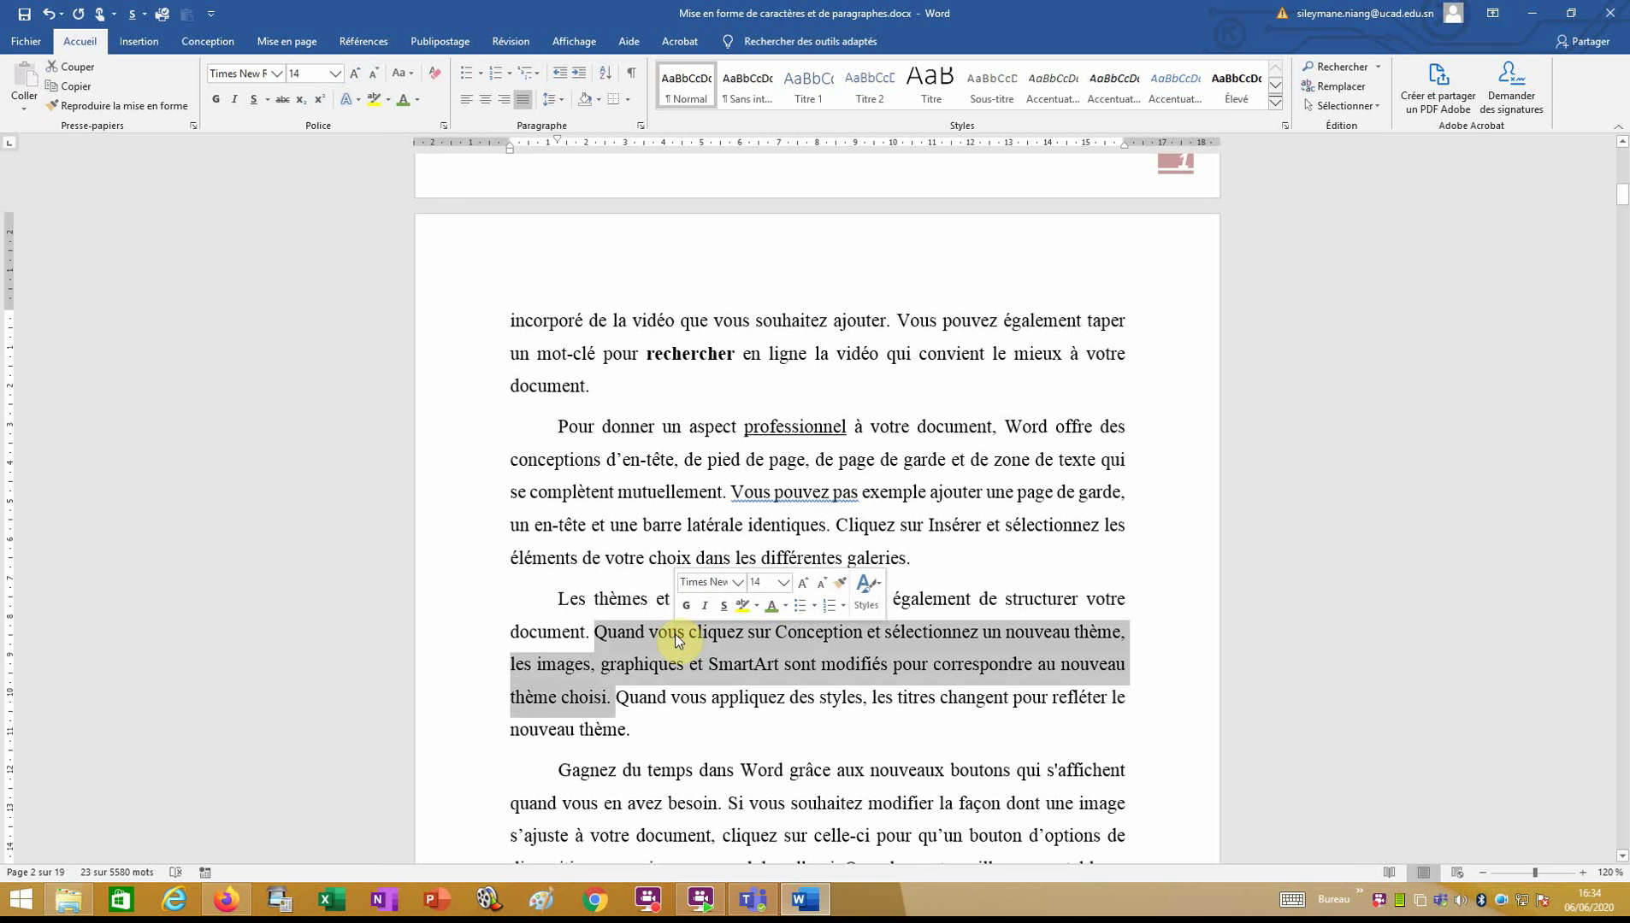
click(688, 697)
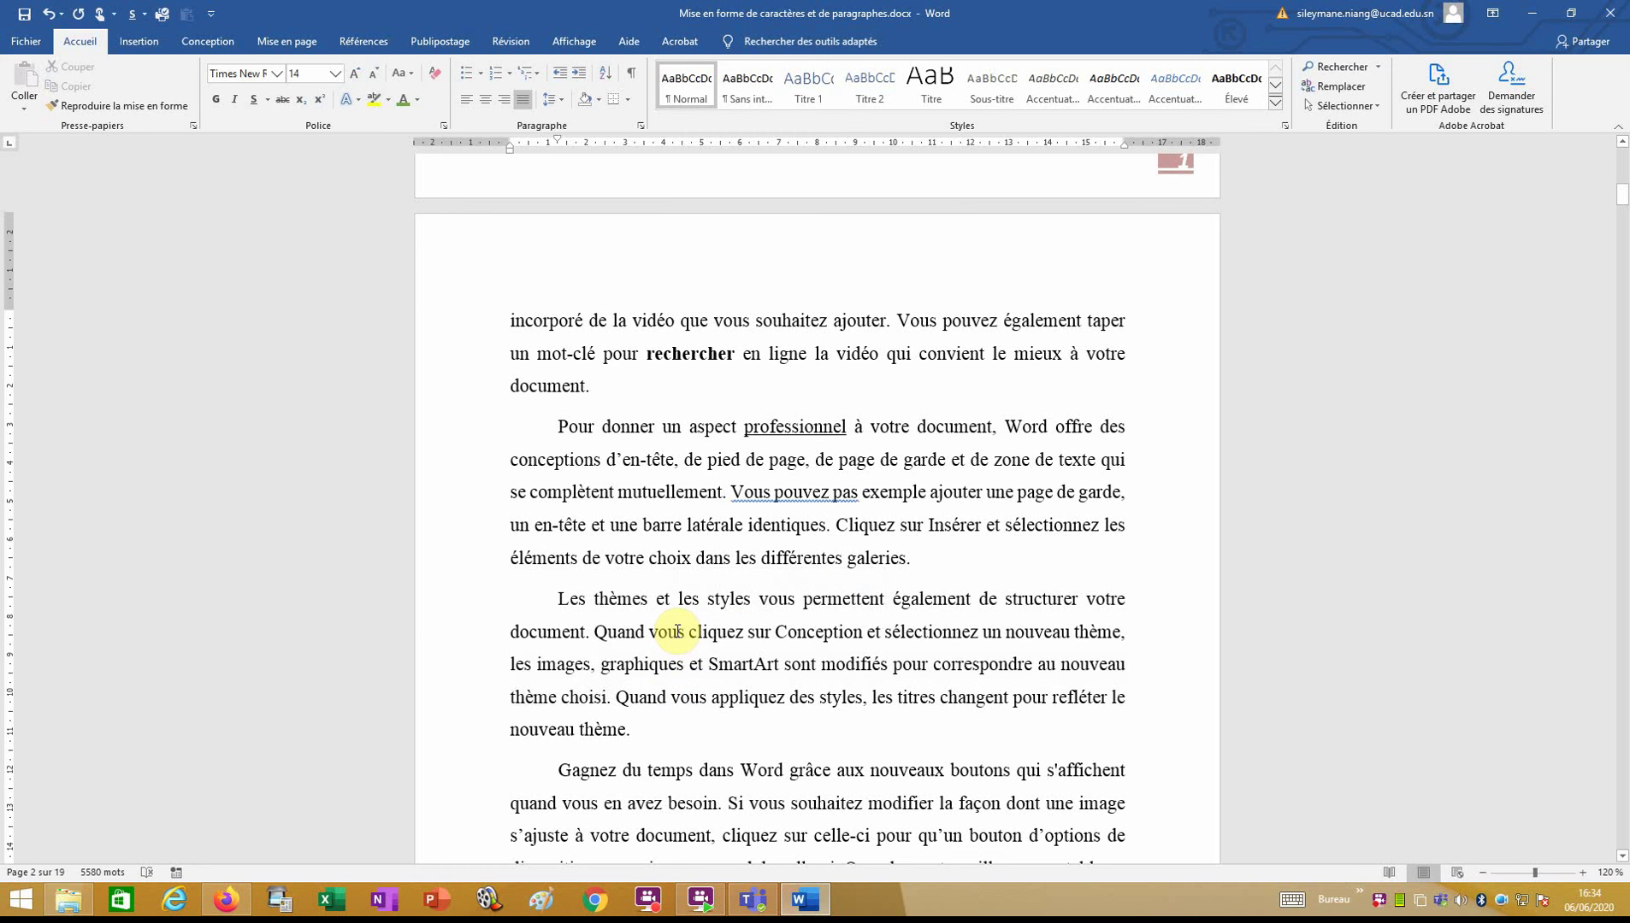
ctrl+click(675, 632)
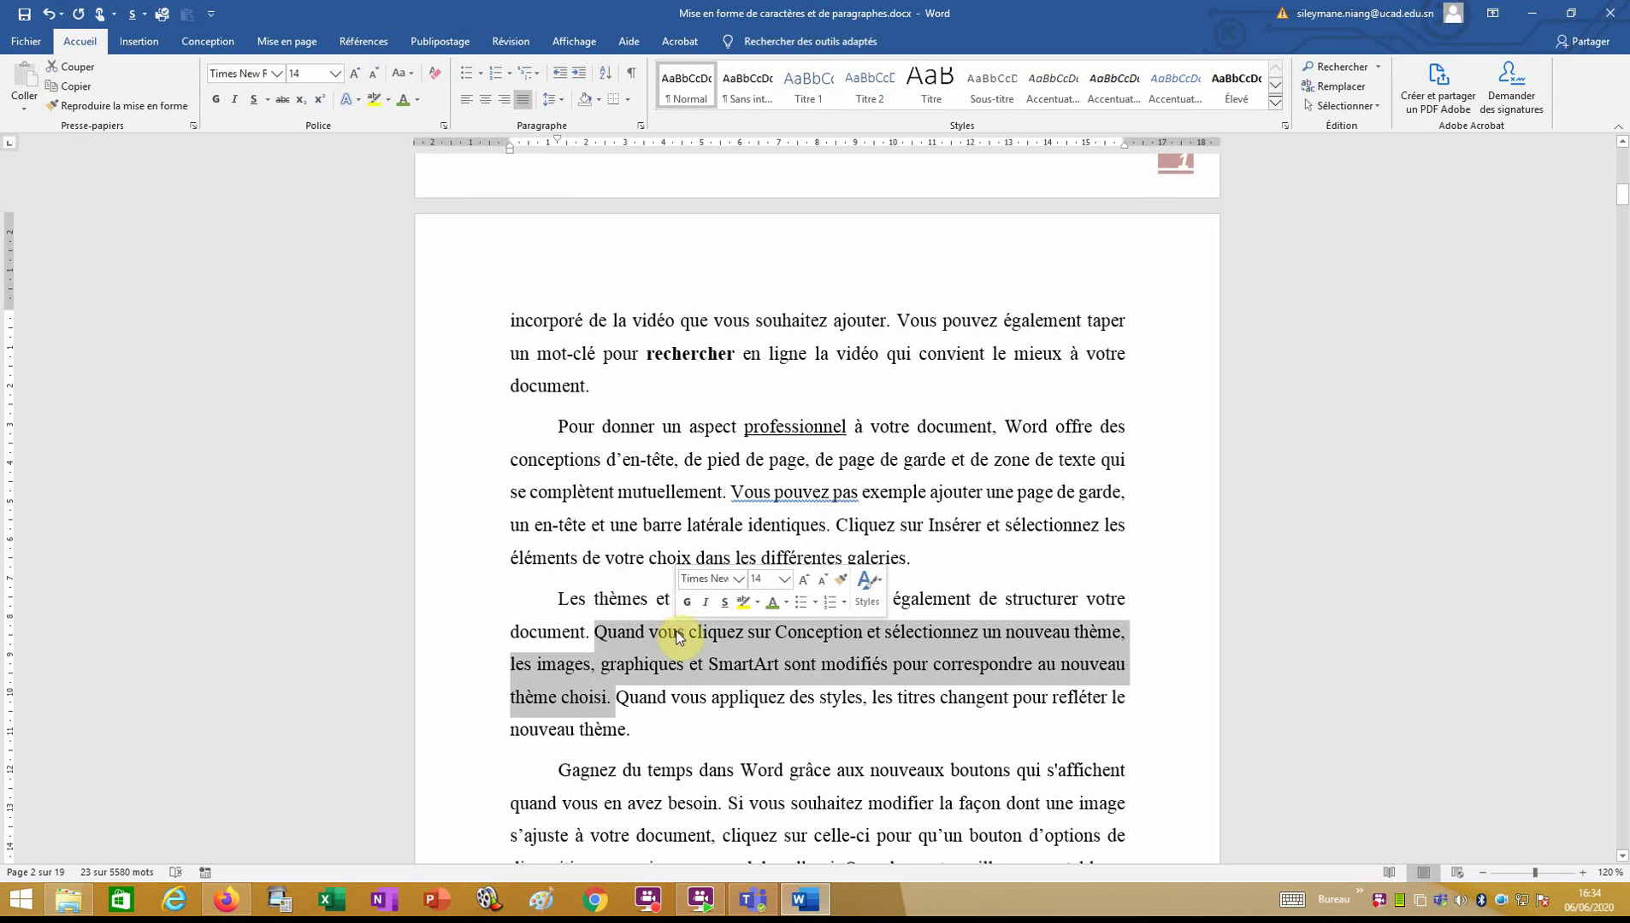
click(757, 602)
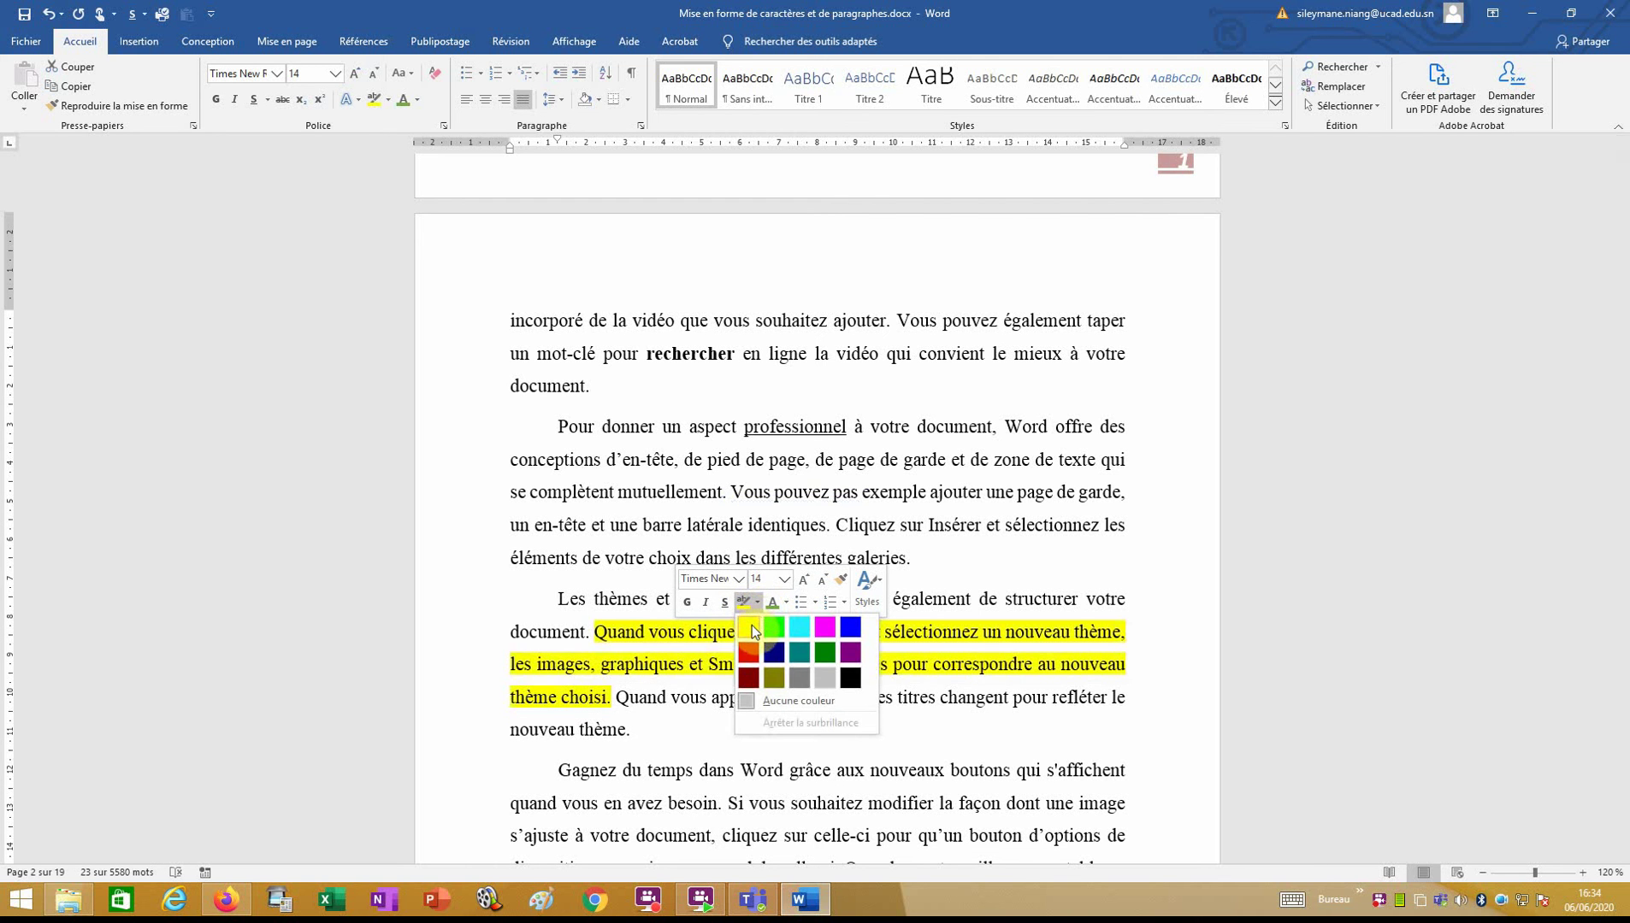
click(749, 627)
click(872, 761)
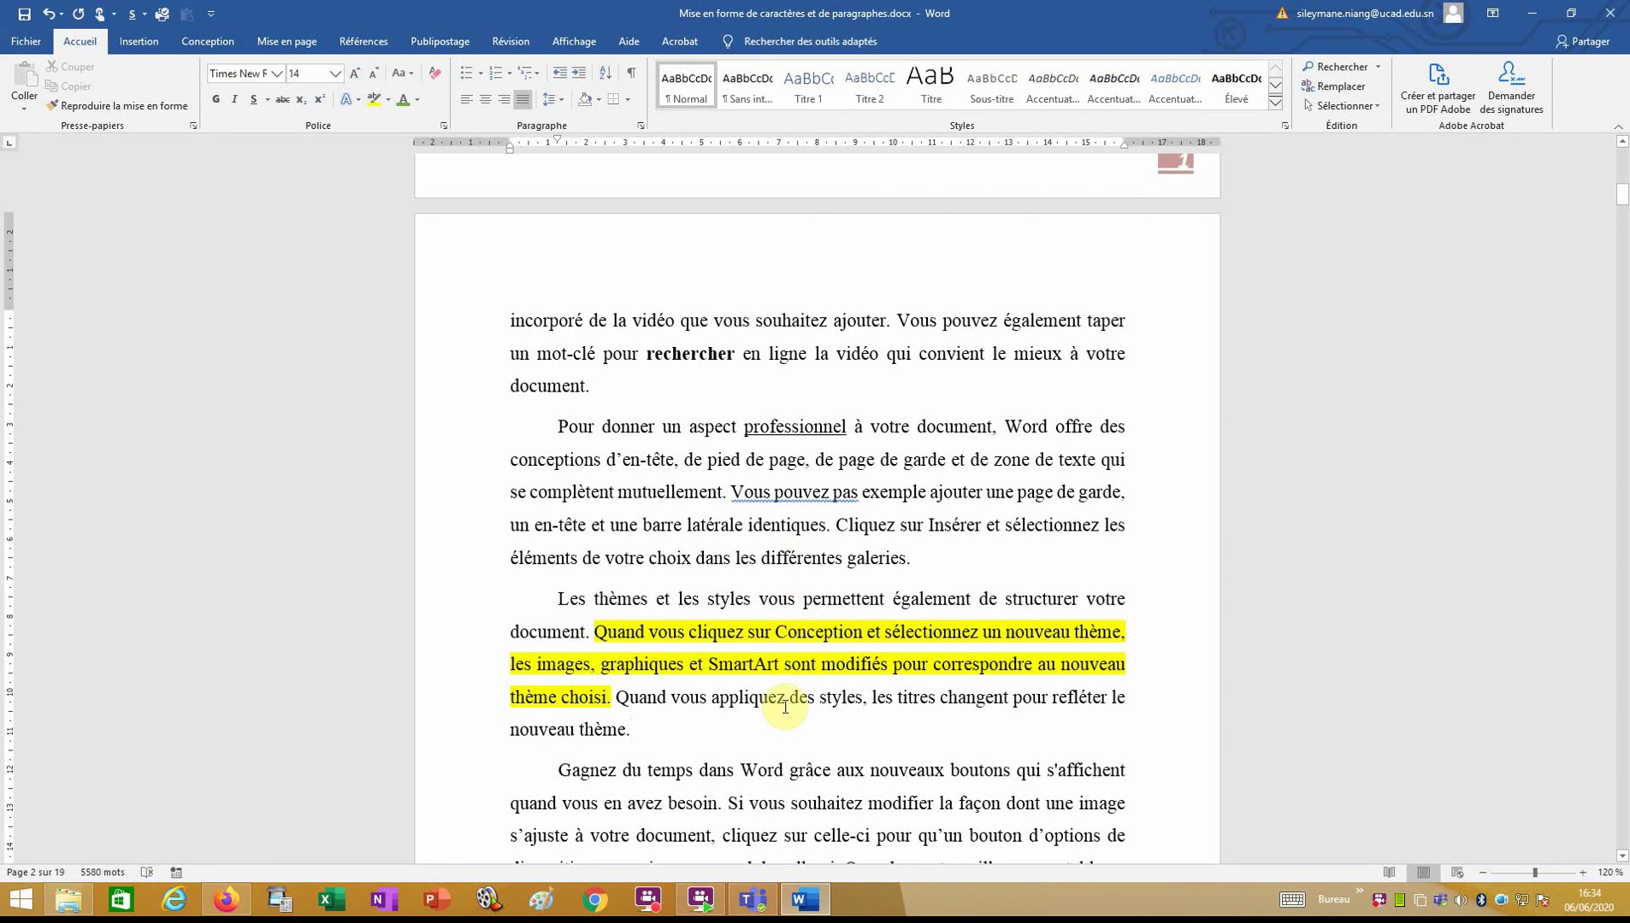
Change the font of the entire page 2 paragraph beginning "Gagnez du temps dans Word" to Lucida Calligraphy
scroll(785, 708, down, 10)
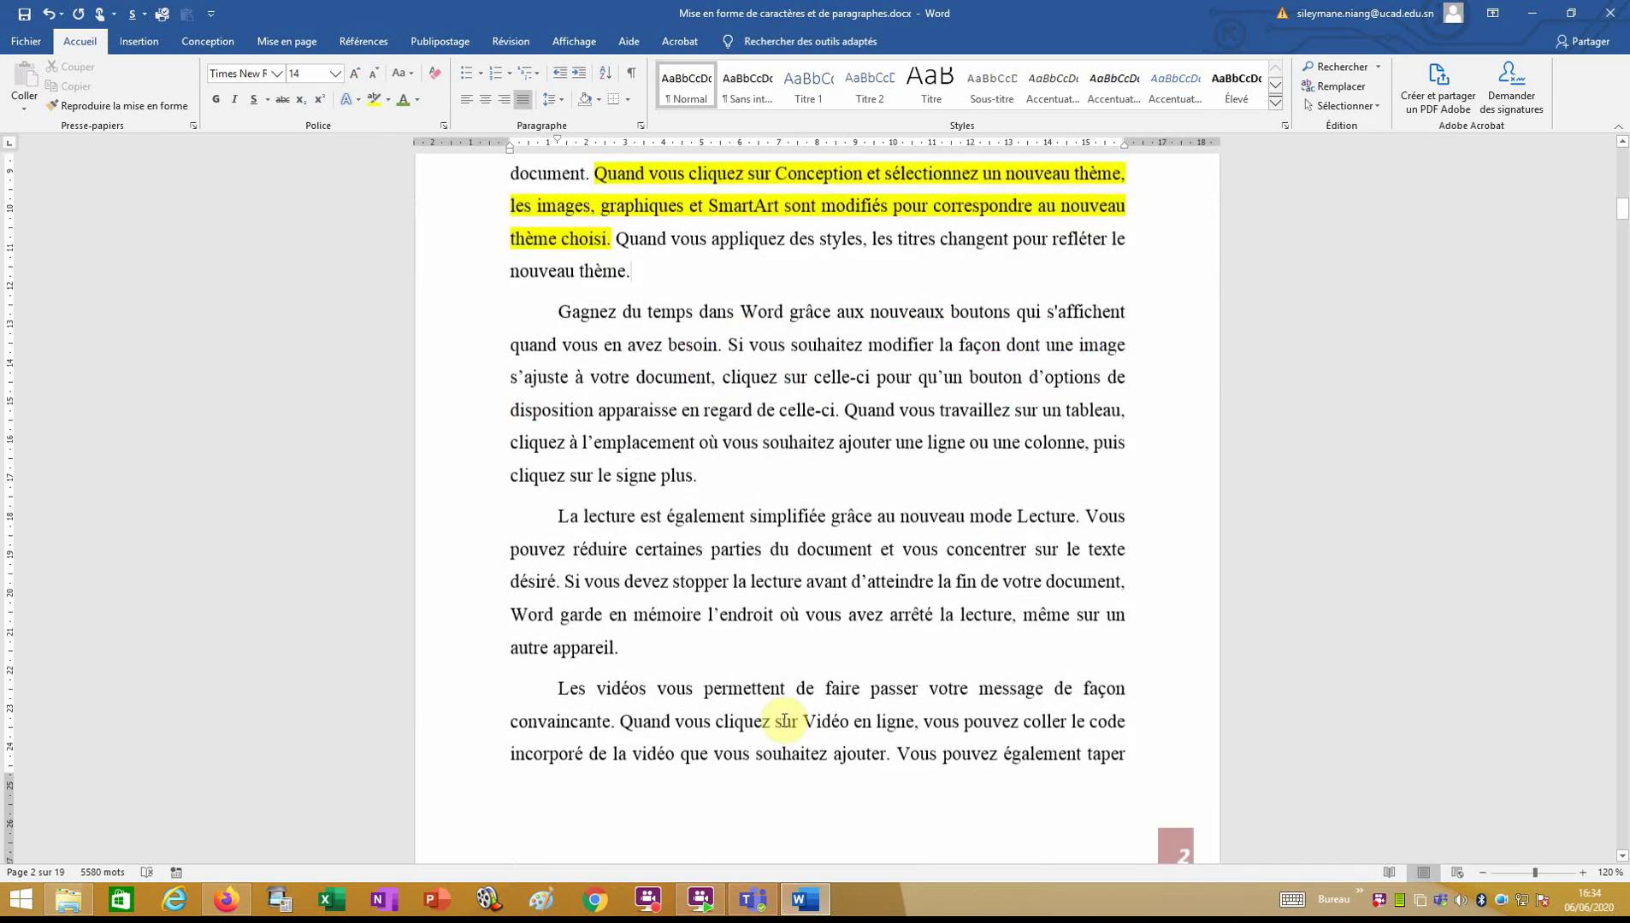
scroll(785, 718, down, 14)
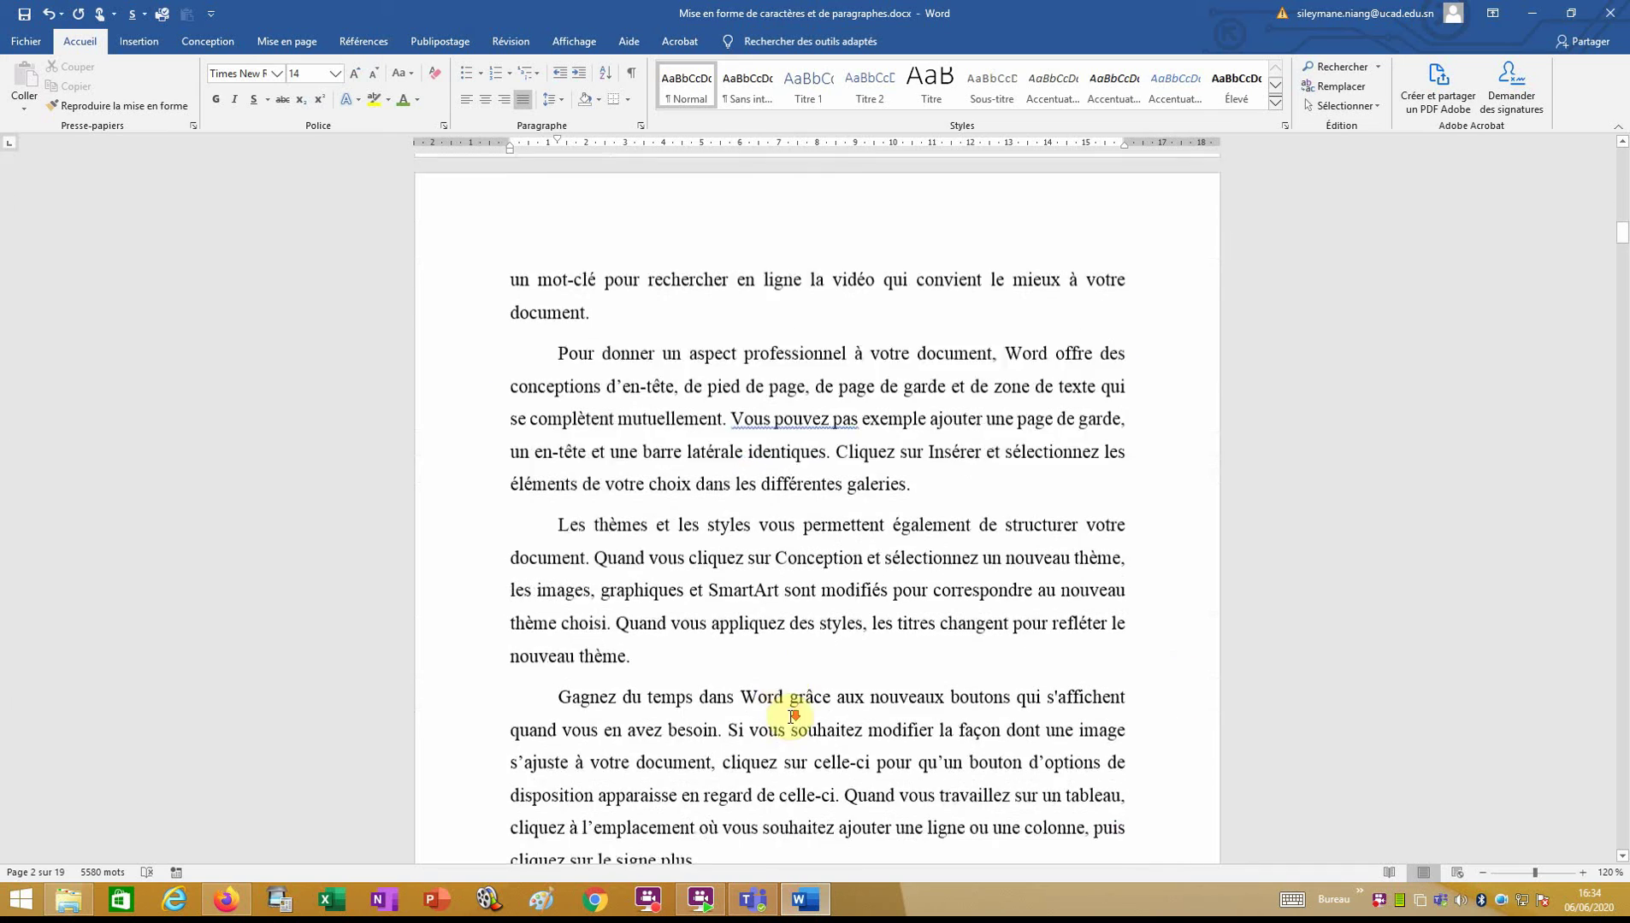
scroll(784, 713, up, 10)
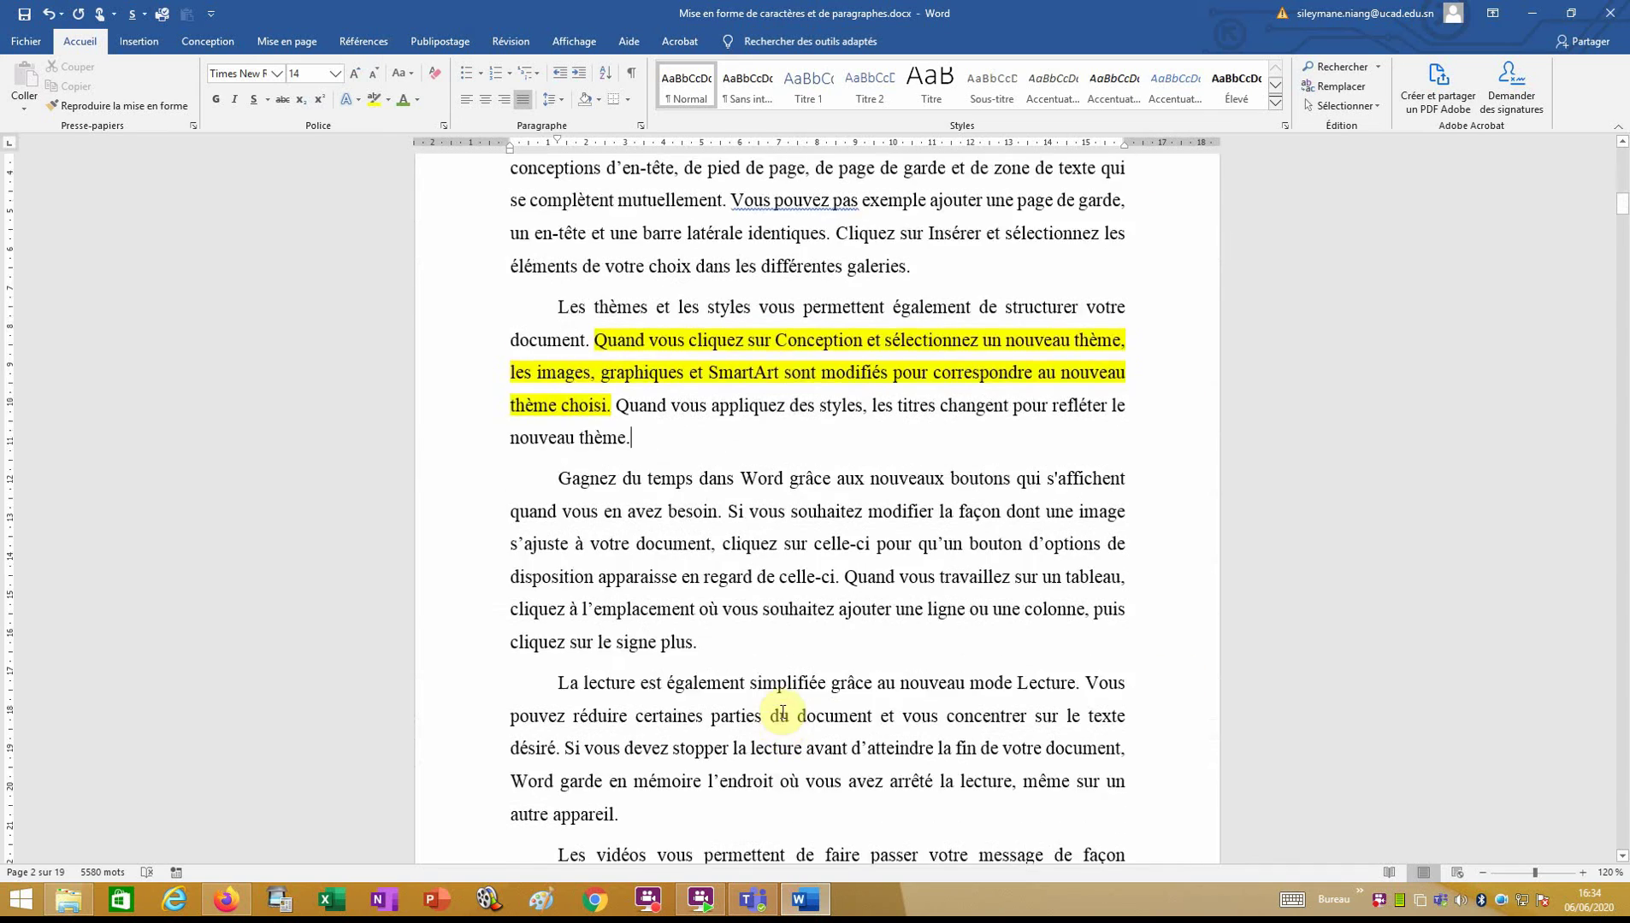
scroll(785, 733, down, 2)
scroll(784, 733, up, 4)
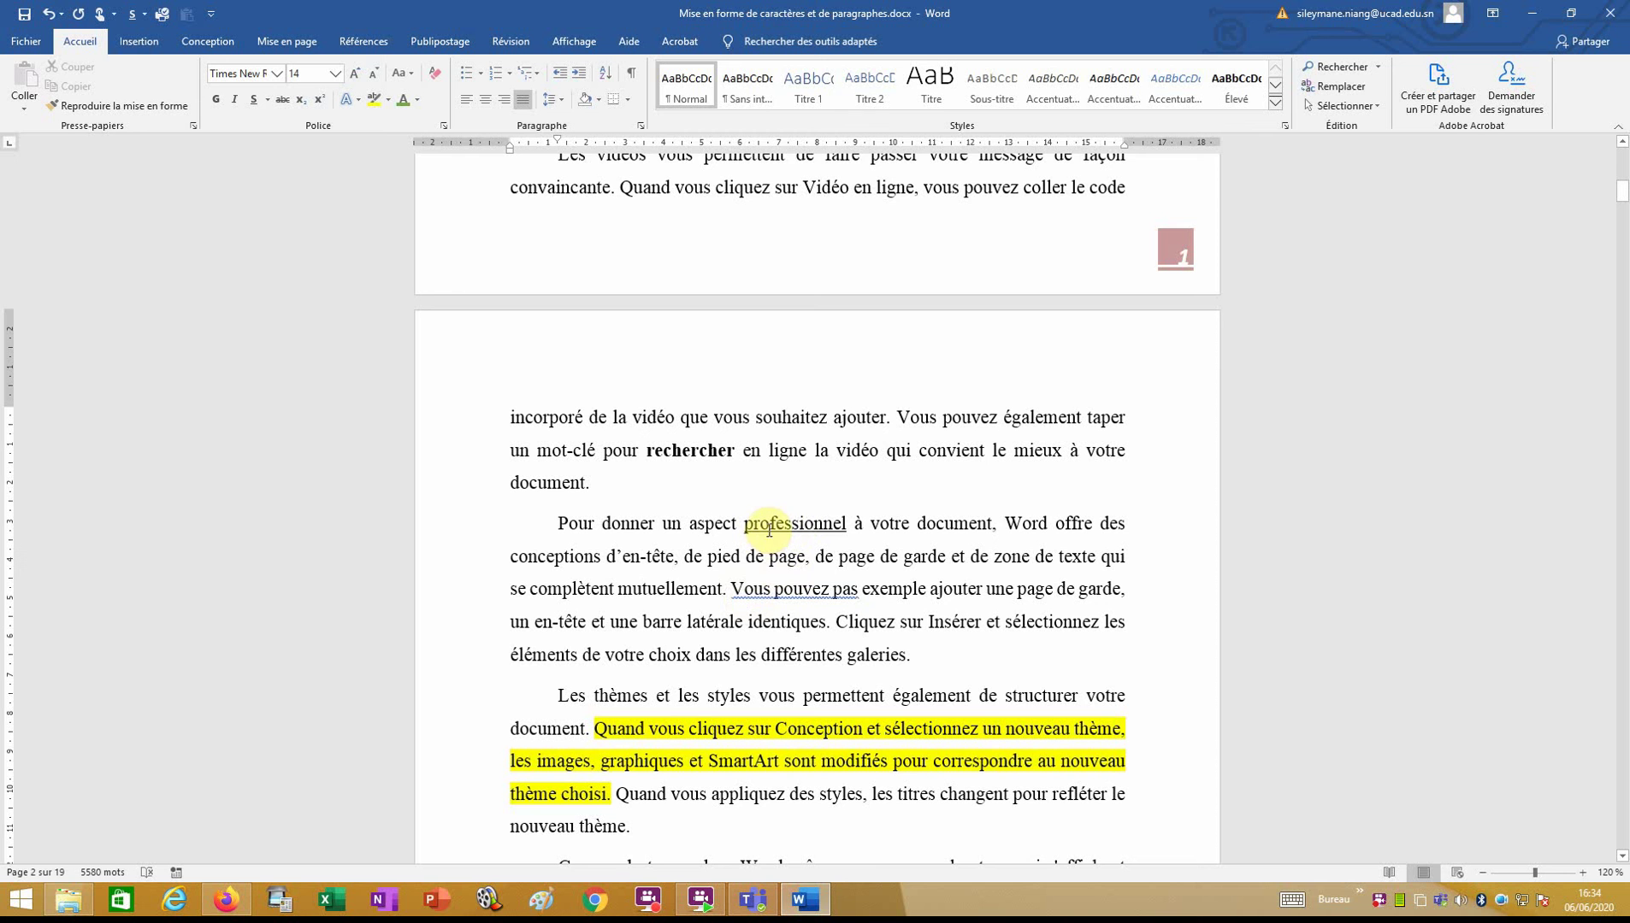
scroll(787, 650, down, 4)
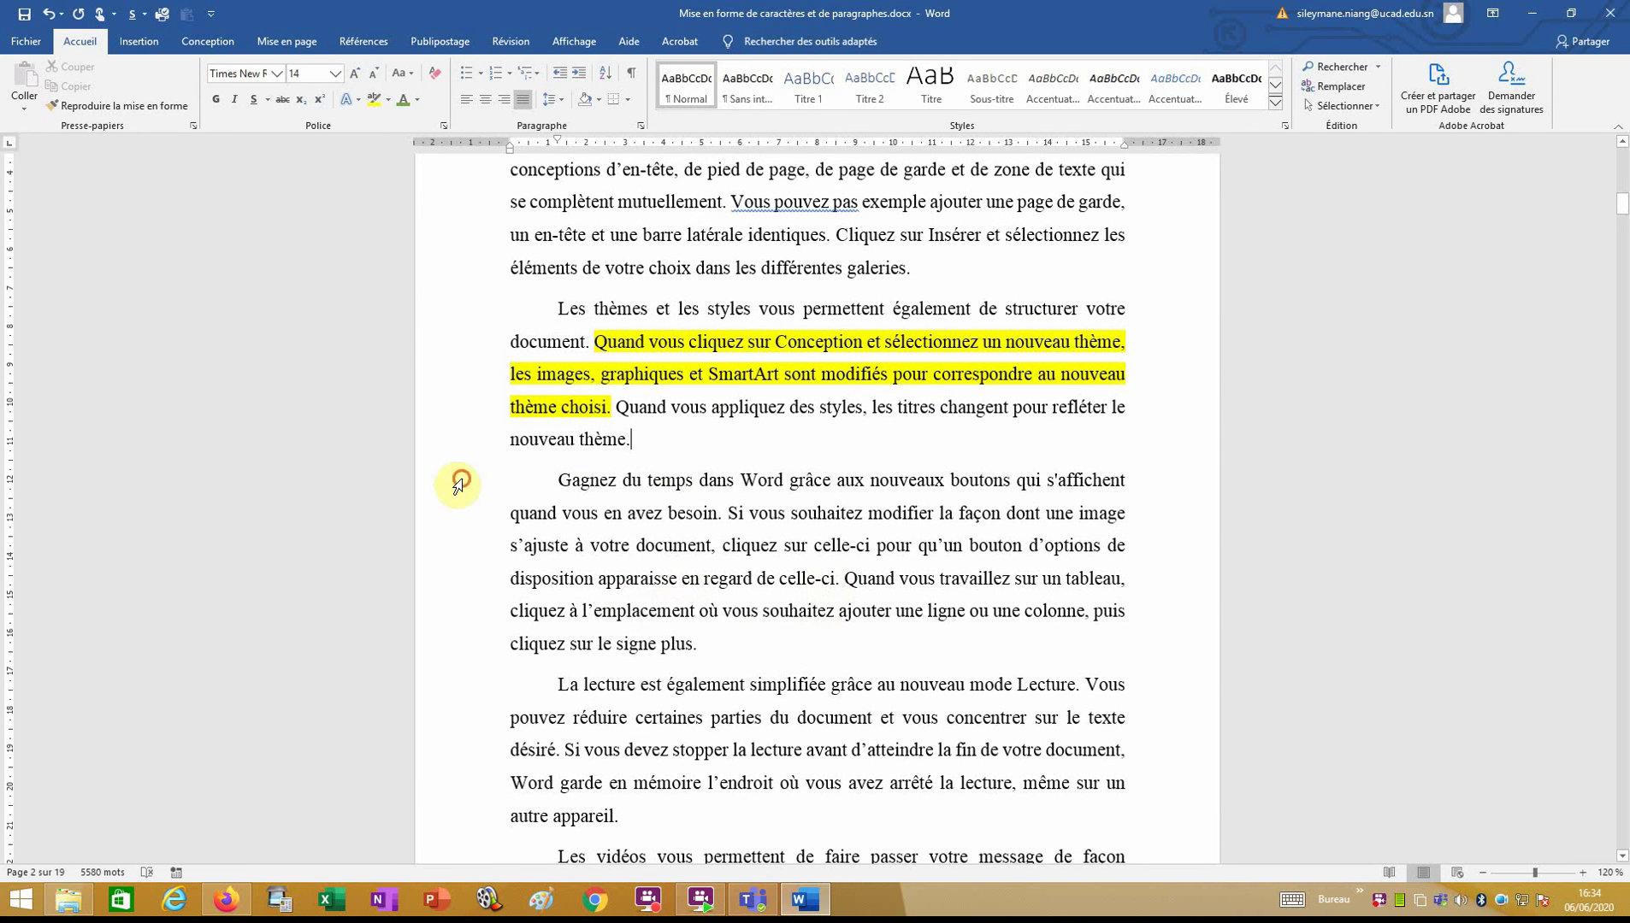
drag(459, 484, 484, 647)
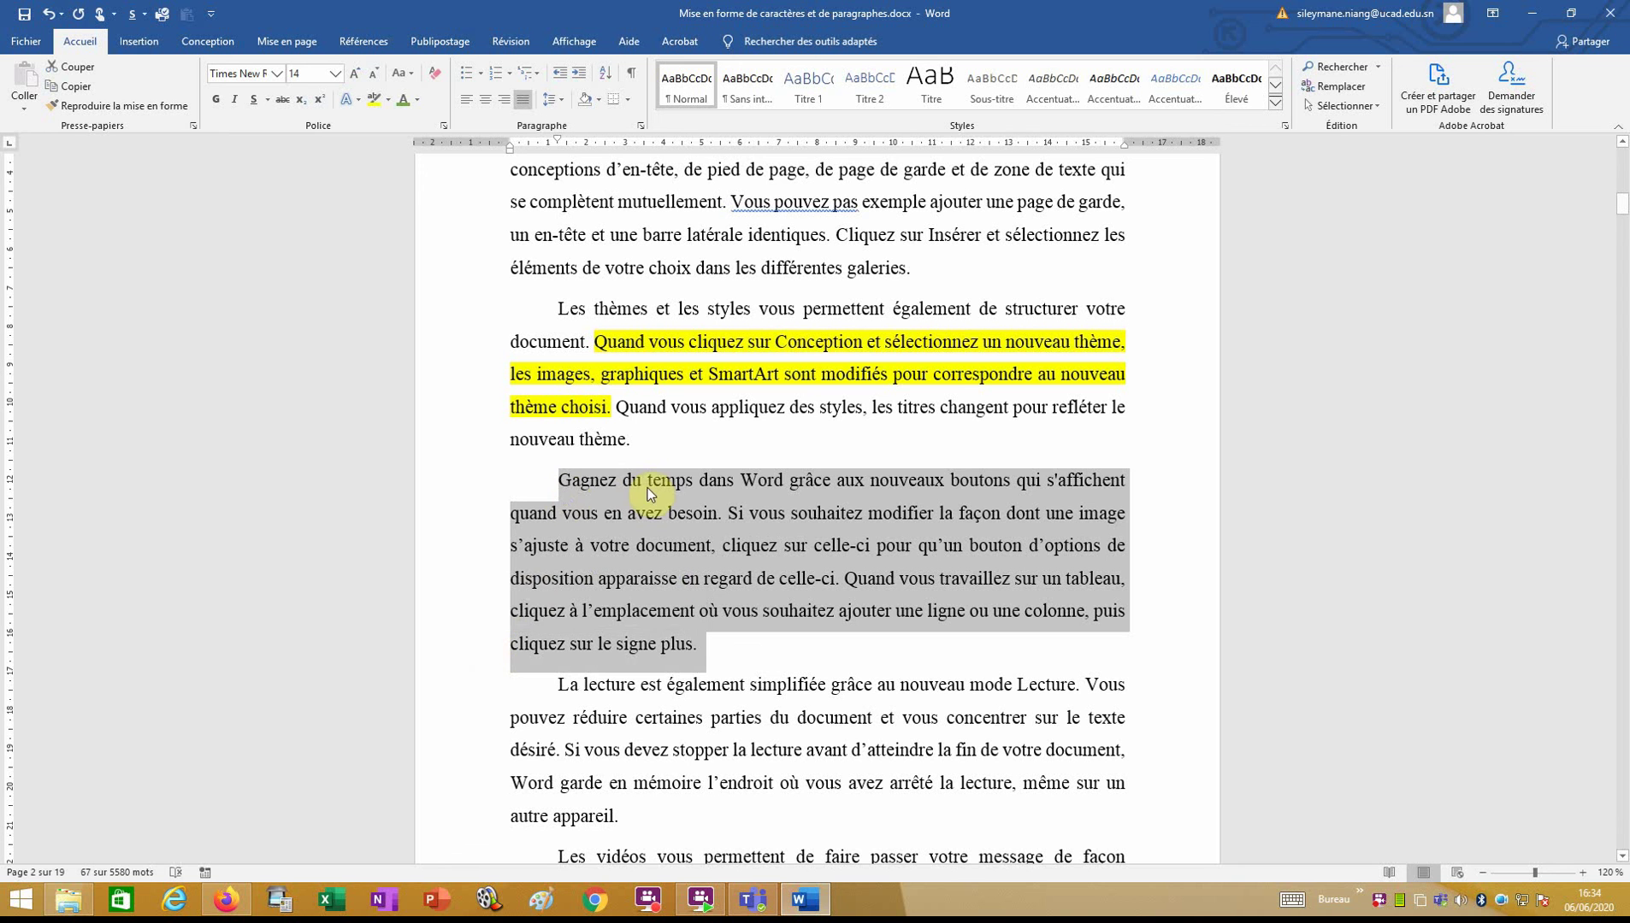
click(278, 73)
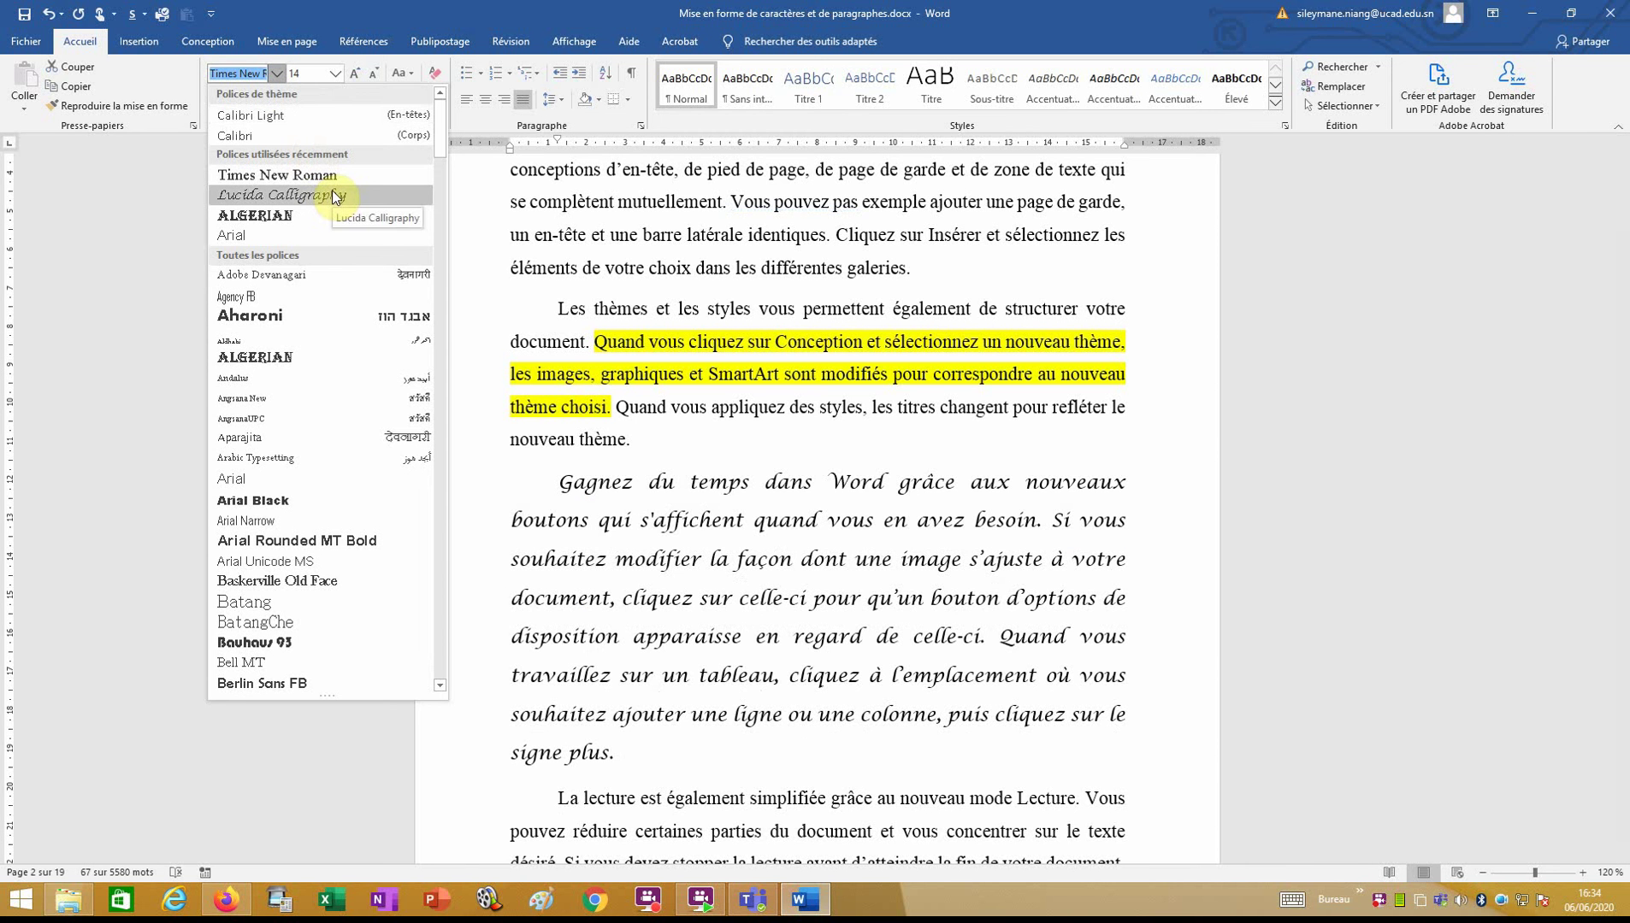
click(331, 195)
click(866, 679)
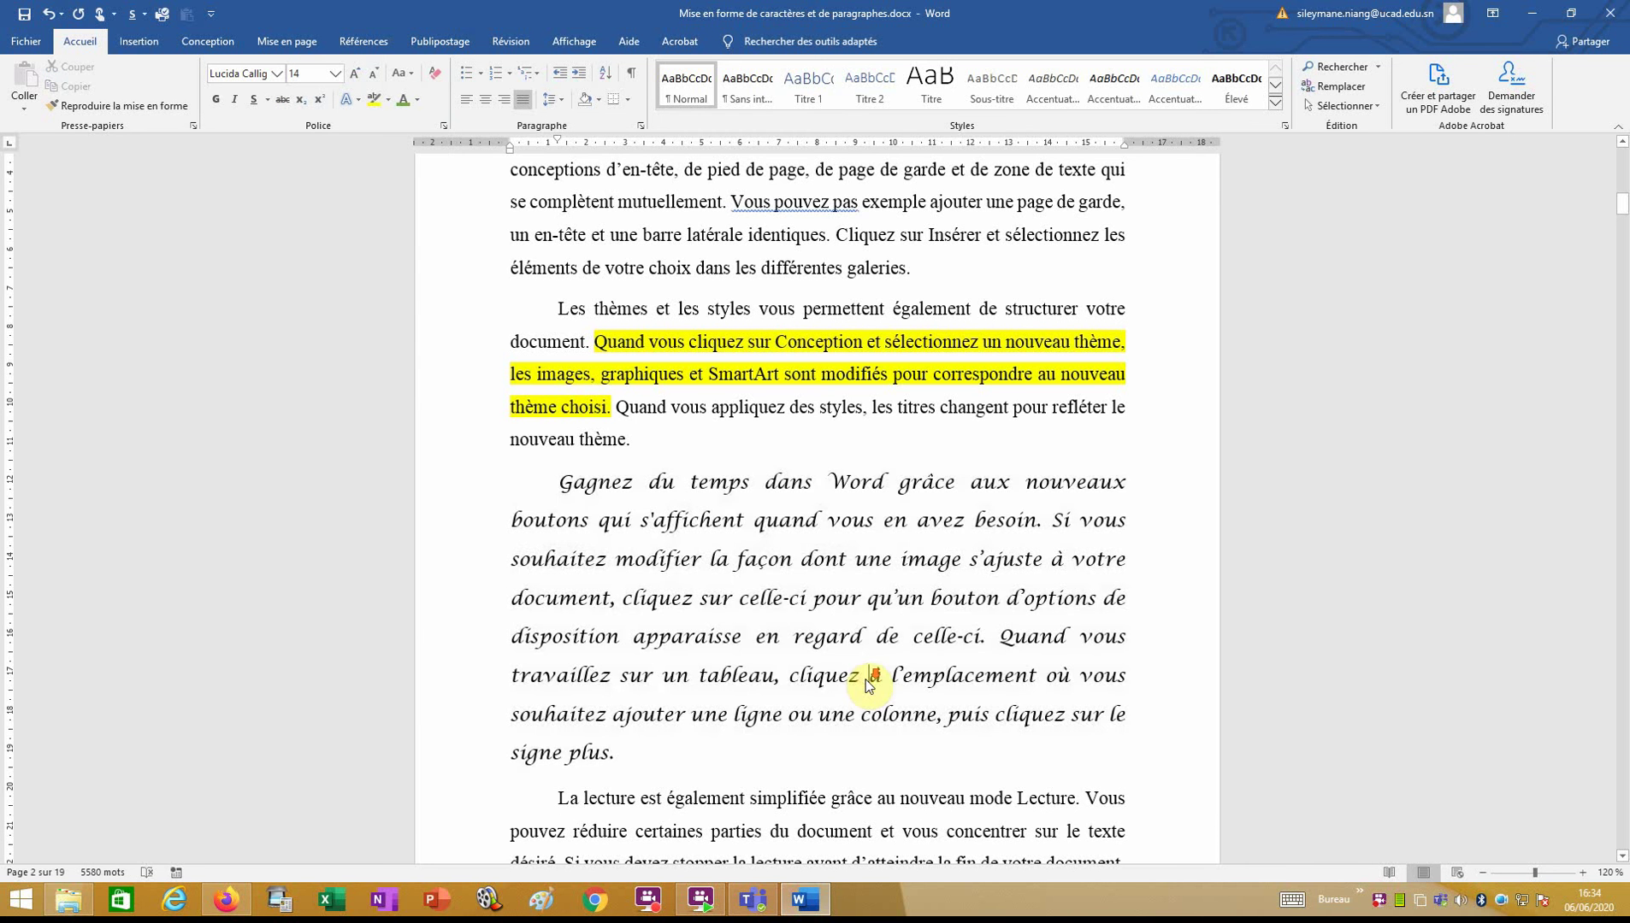
scroll(867, 679, down, 12)
scroll(866, 680, down, 1)
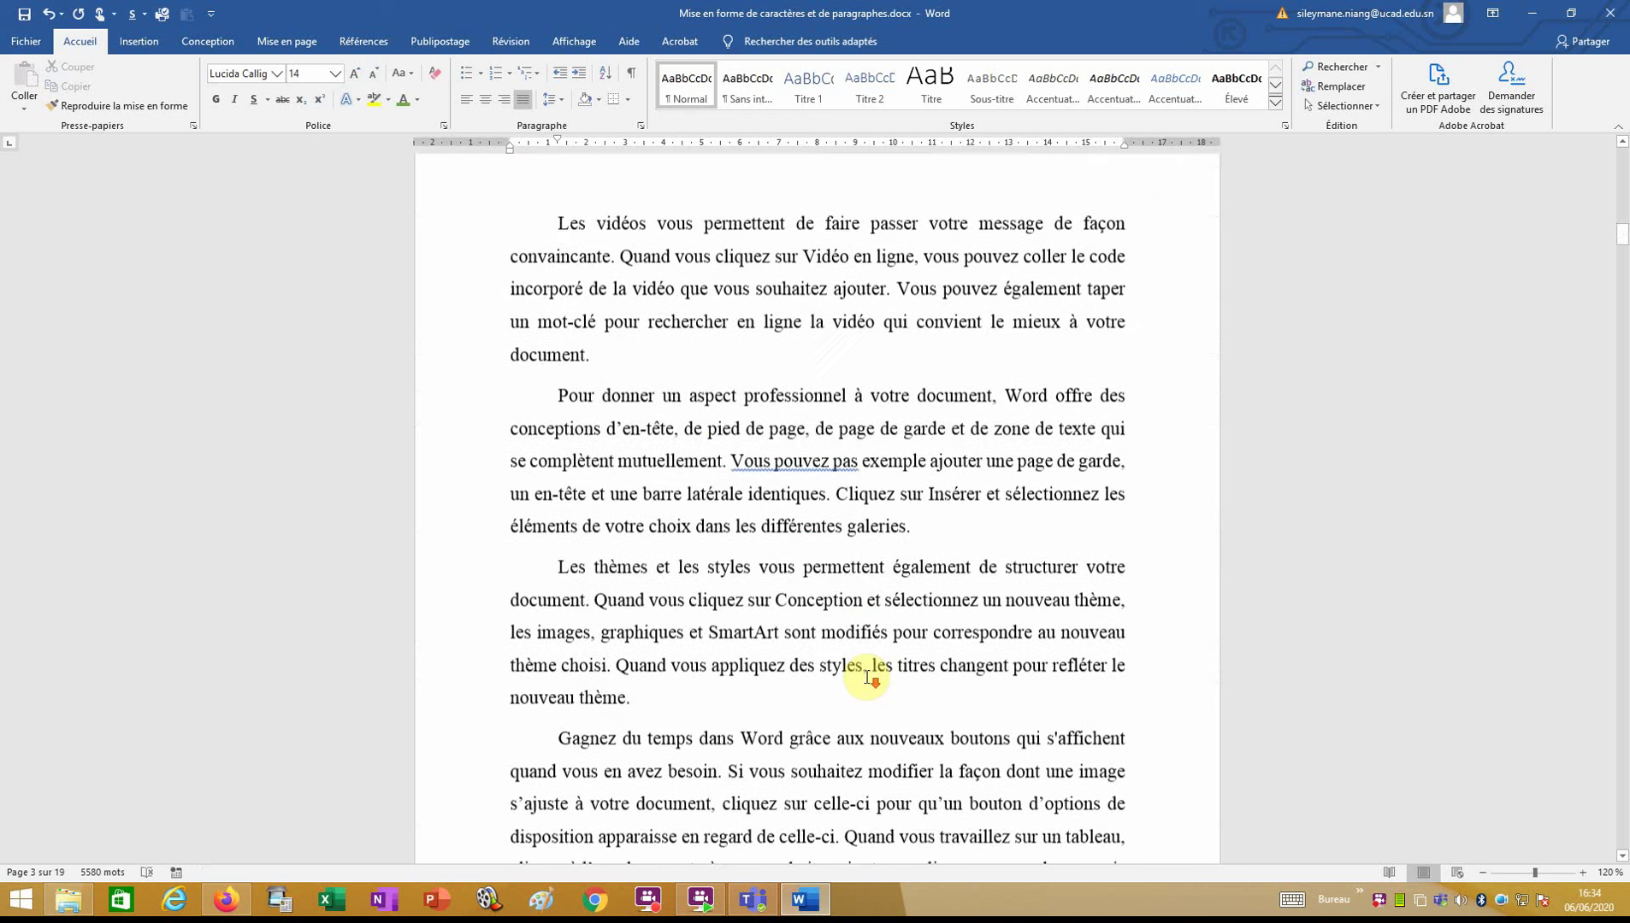